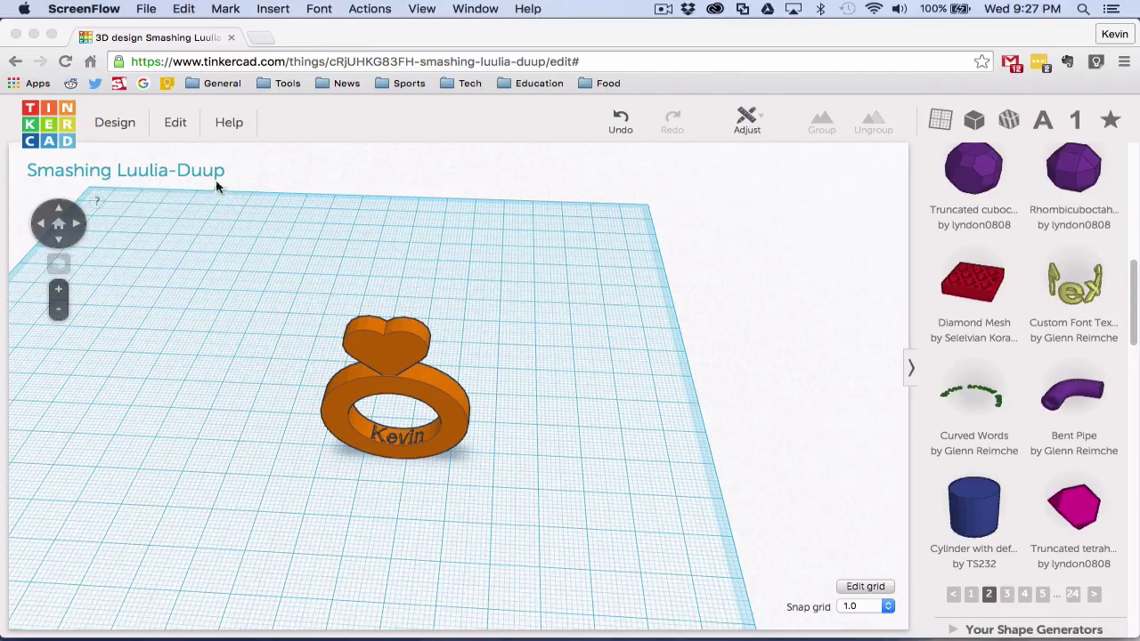
Step: Leave the open heart ring design for the designs overview and create a new design
click(58, 124)
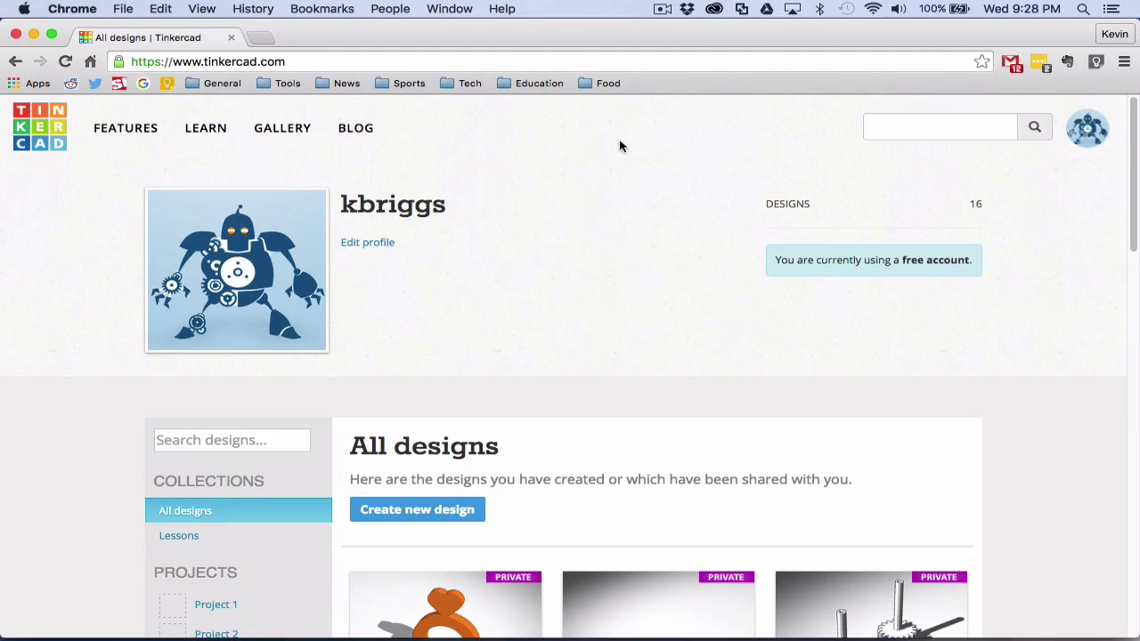
scroll(631, 146, down, 4)
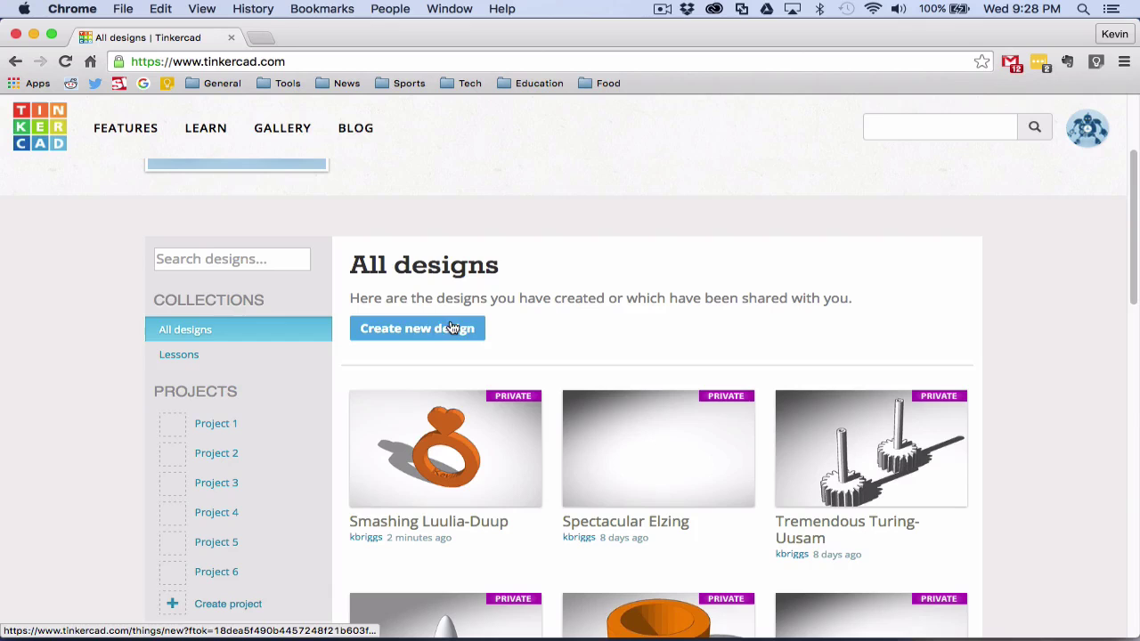
click(438, 329)
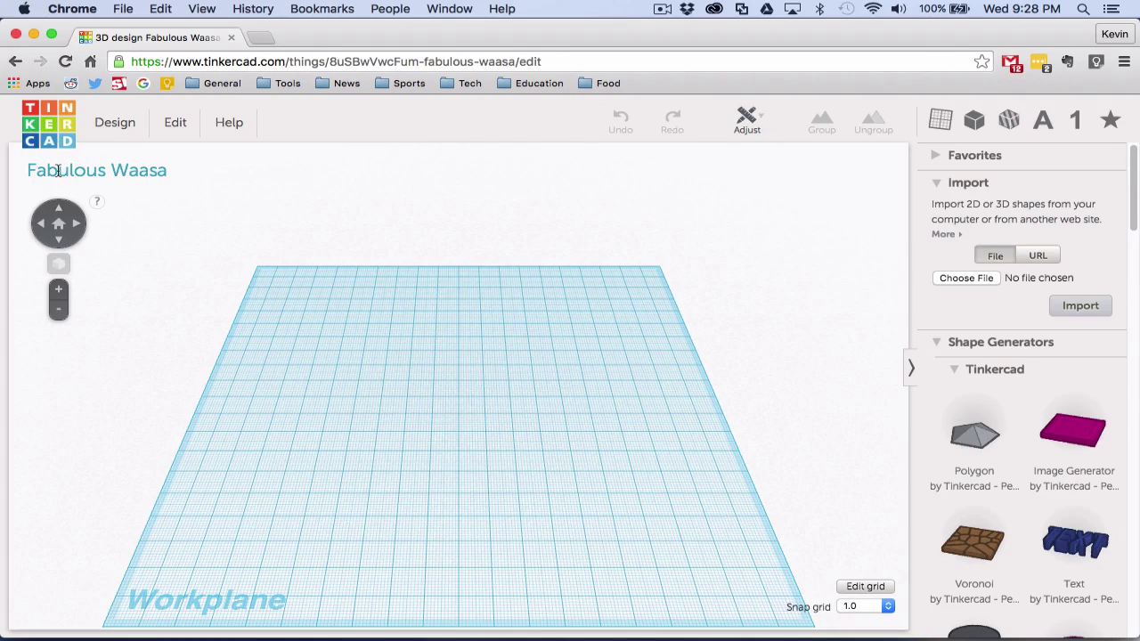
Step: Rename the new design as Ring in its properties and save the change
click(108, 135)
click(98, 380)
click(114, 122)
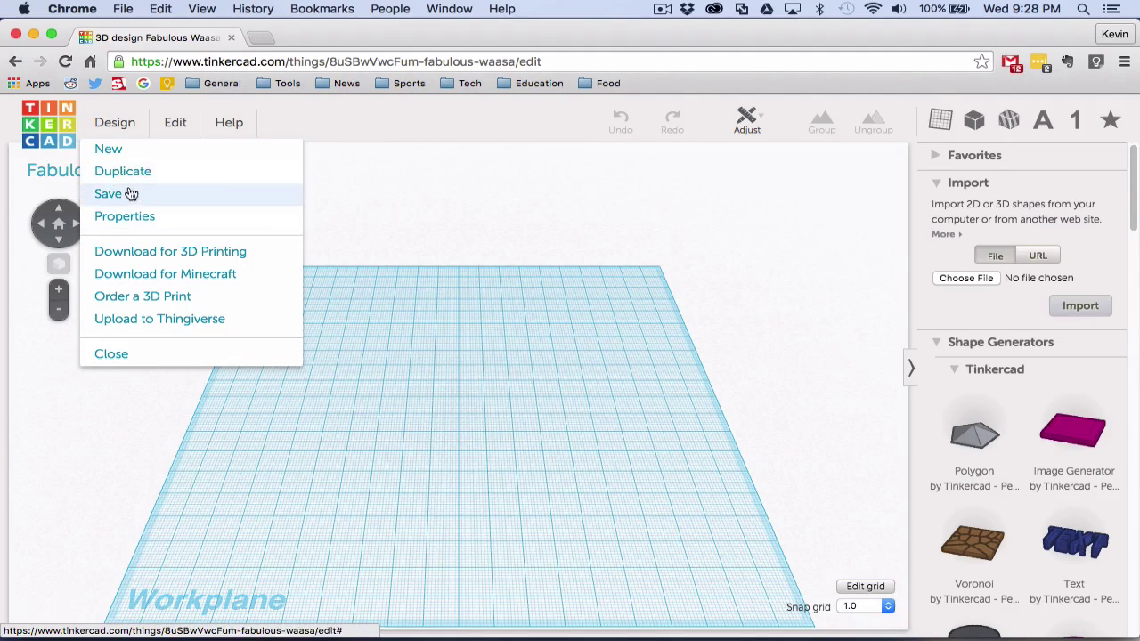
click(125, 216)
triple_click(514, 228)
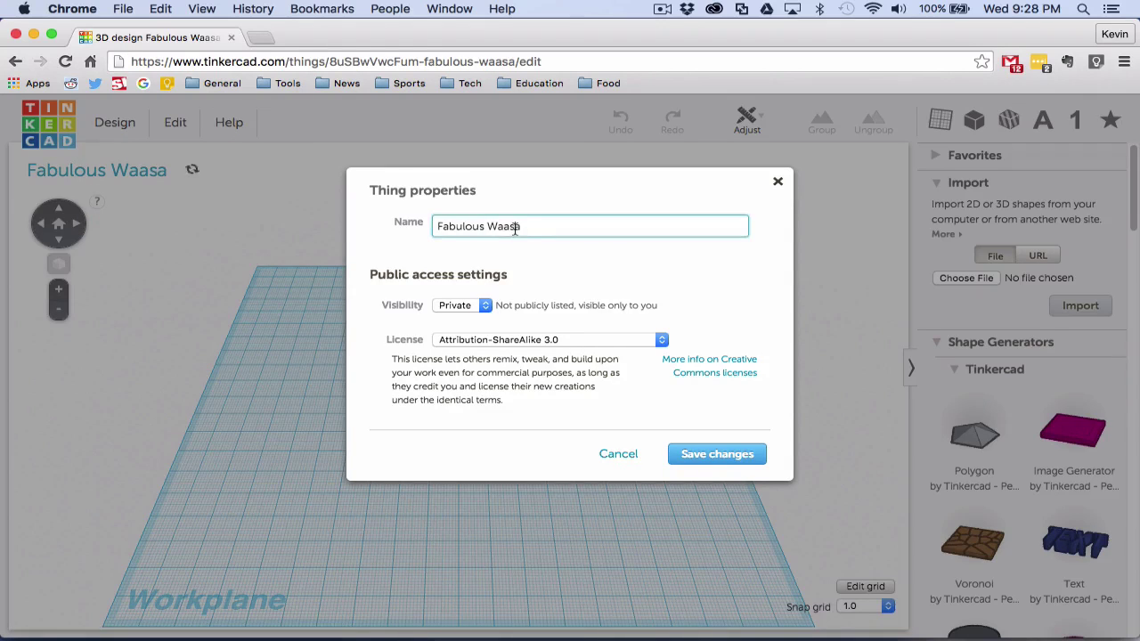
text(Ring)
click(726, 455)
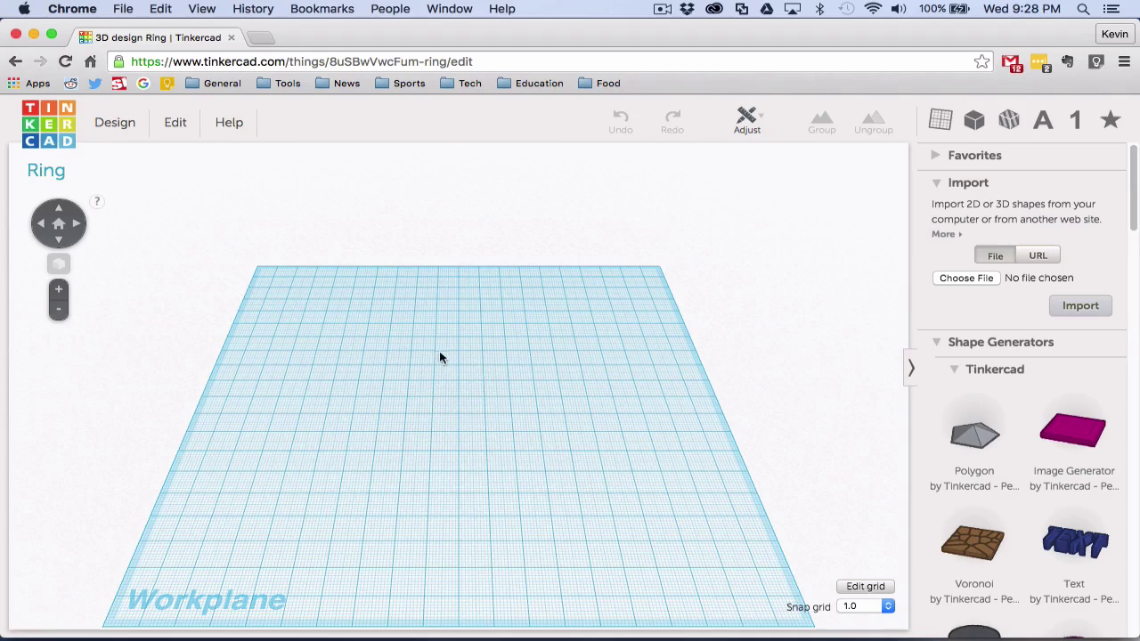
Step: Collapse the Import, Shape Generators, Geometric and Symbols categories in the shape library
scroll(974, 344, down, 1)
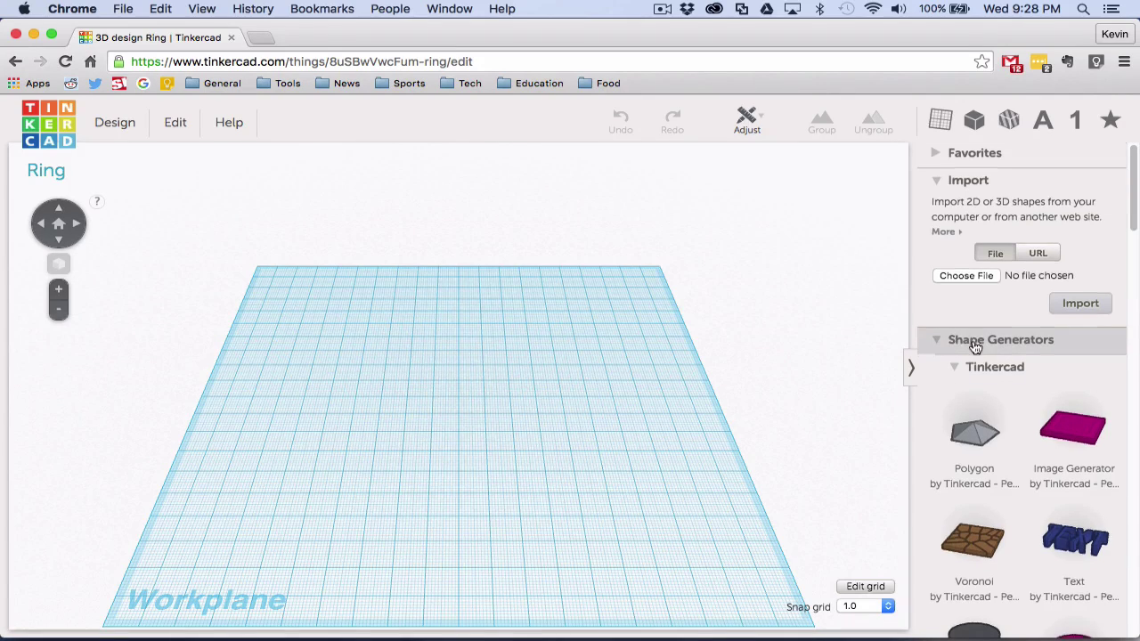
click(940, 344)
click(936, 183)
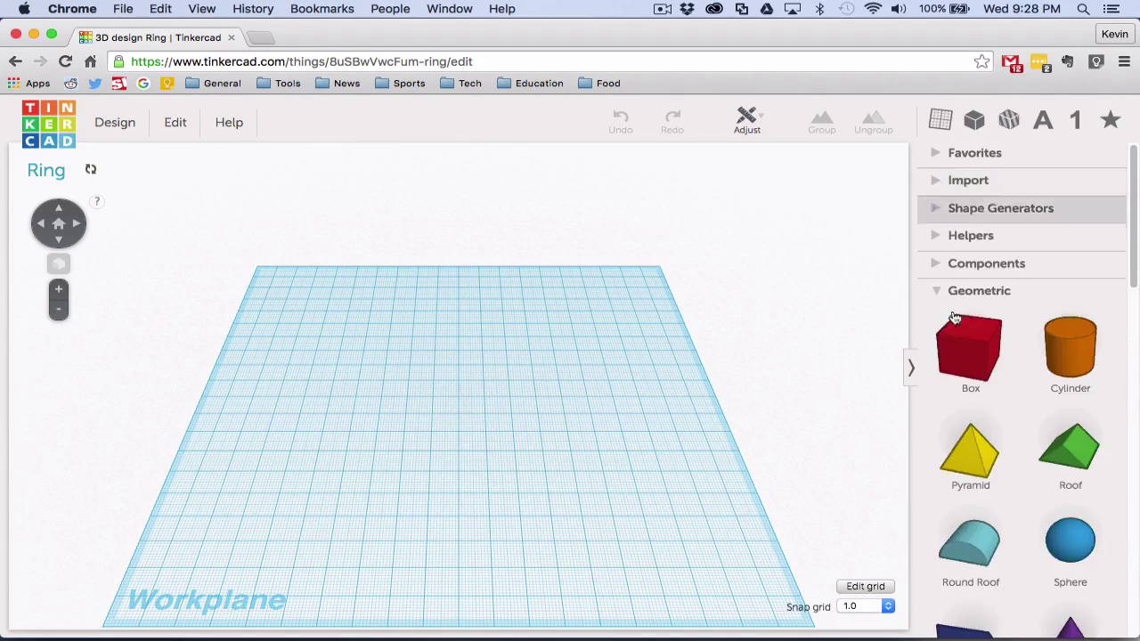
click(936, 295)
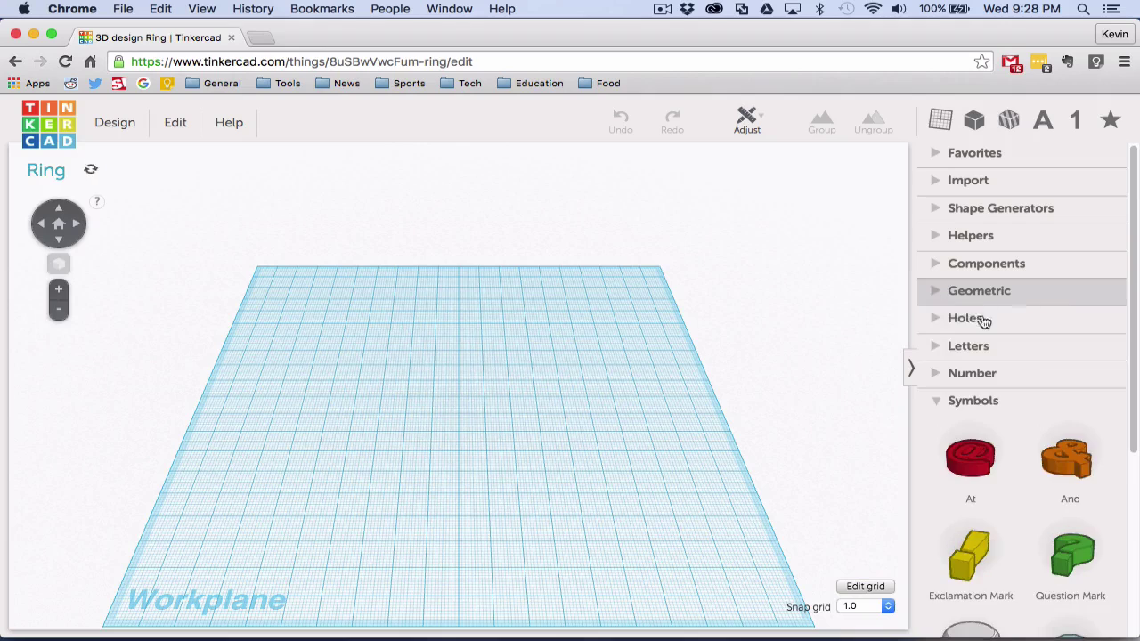
click(936, 404)
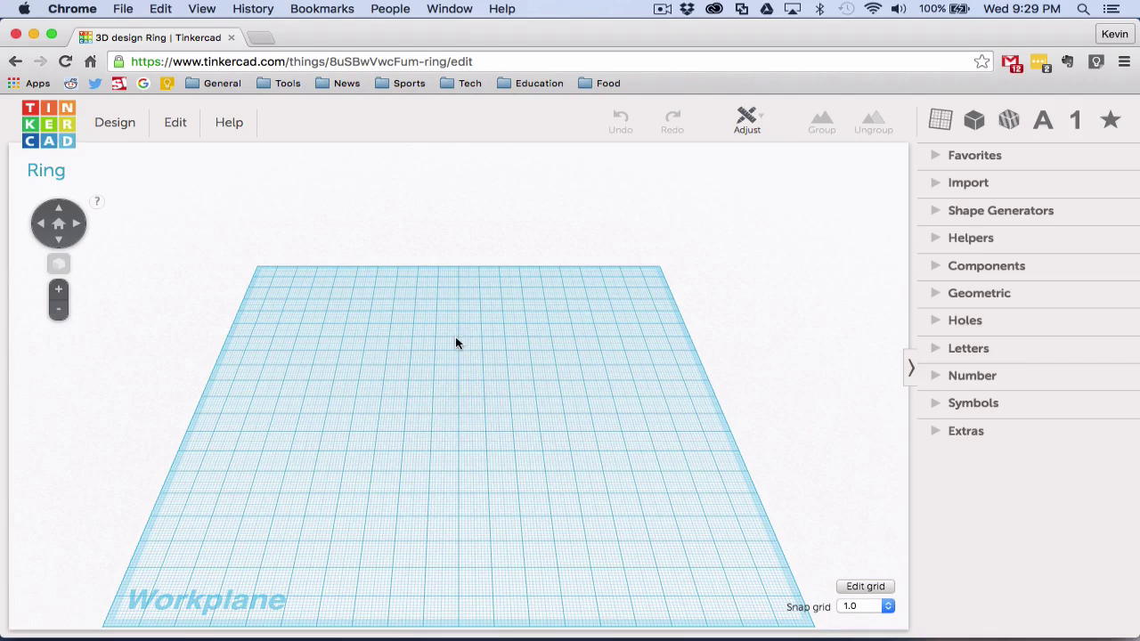
Step: Expand the Geometric category and look through the basic shapes it offers
click(939, 297)
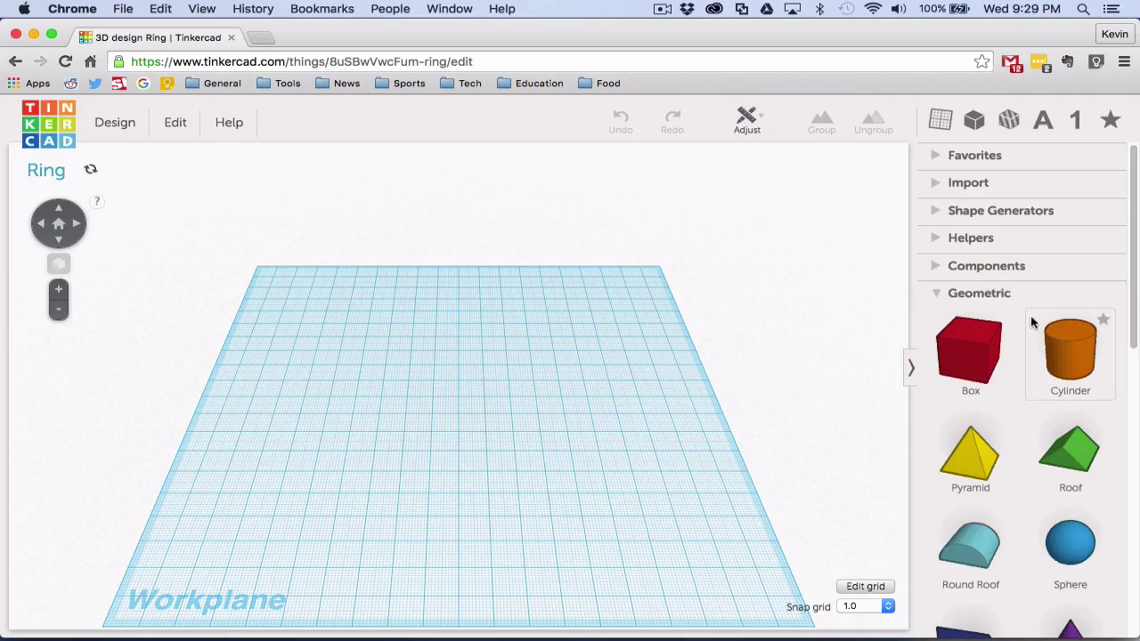
scroll(989, 320, down, 1)
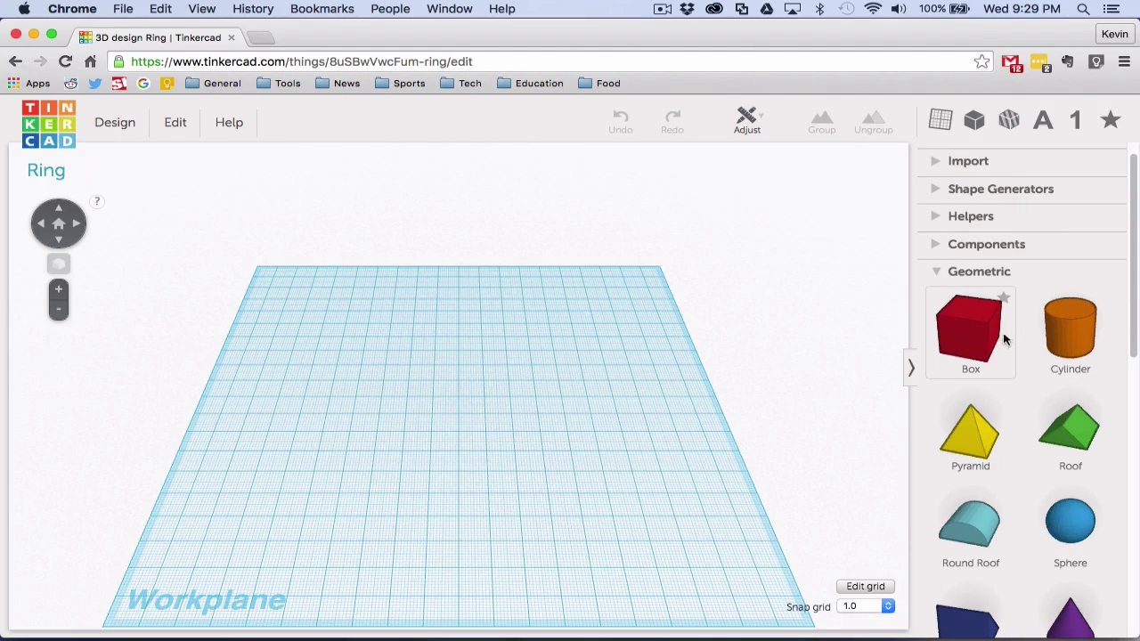
scroll(1015, 323, down, 1)
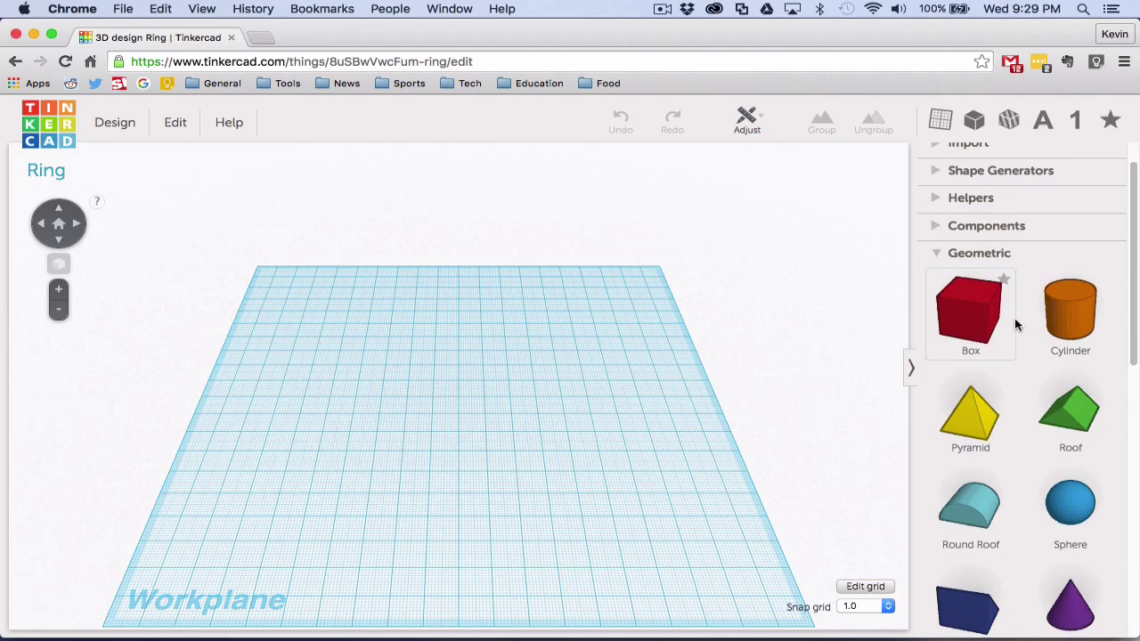
scroll(1015, 323, down, 6)
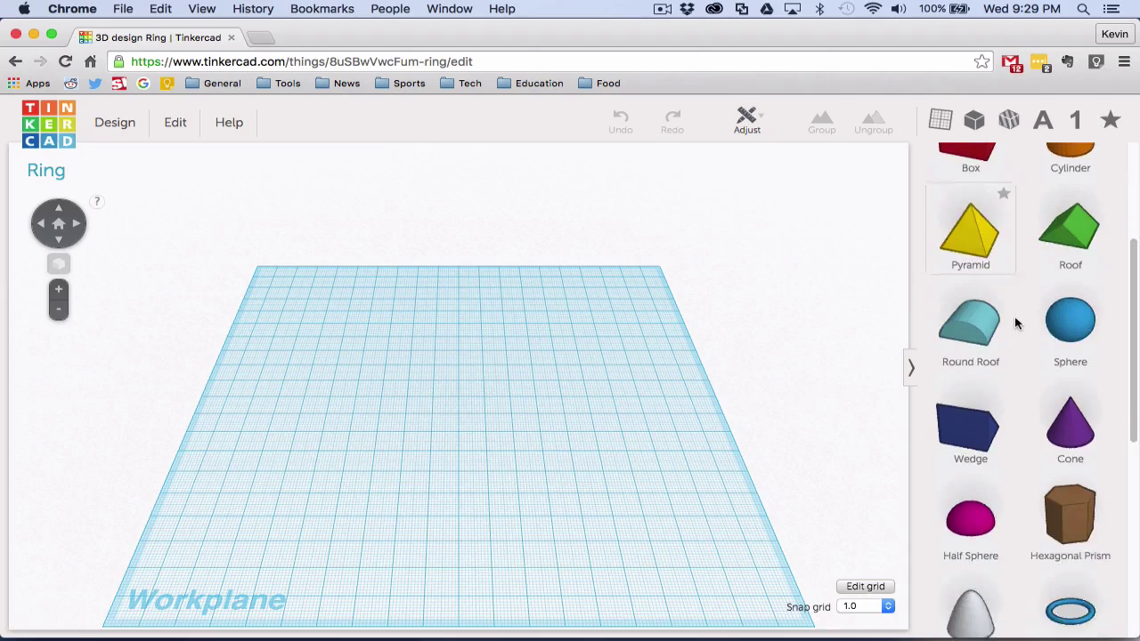
scroll(1014, 323, down, 3)
scroll(1014, 323, up, 10)
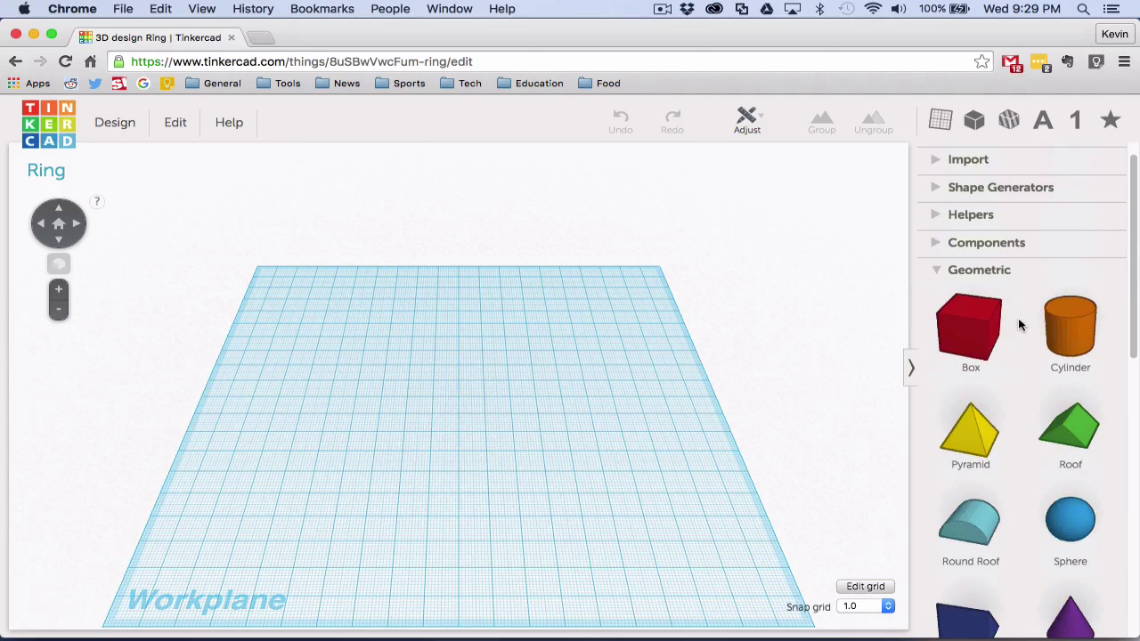
scroll(1018, 318, down, 4)
scroll(1018, 319, up, 6)
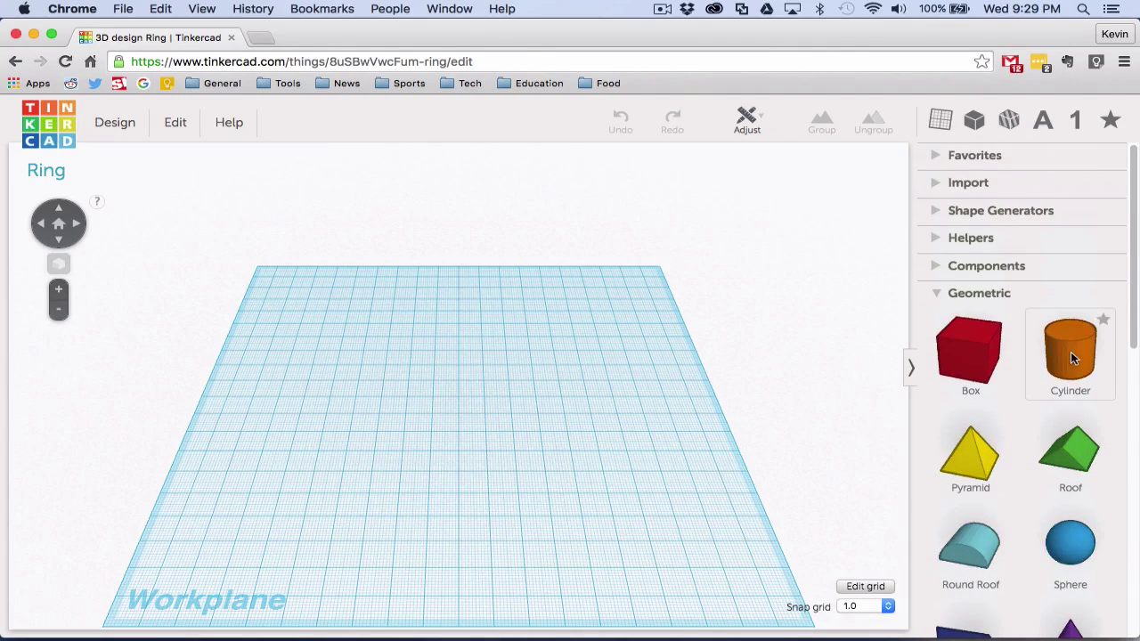
Step: Place a cylinder near the middle of the workplane and enlarge its base from one corner
drag(1066, 343, 458, 374)
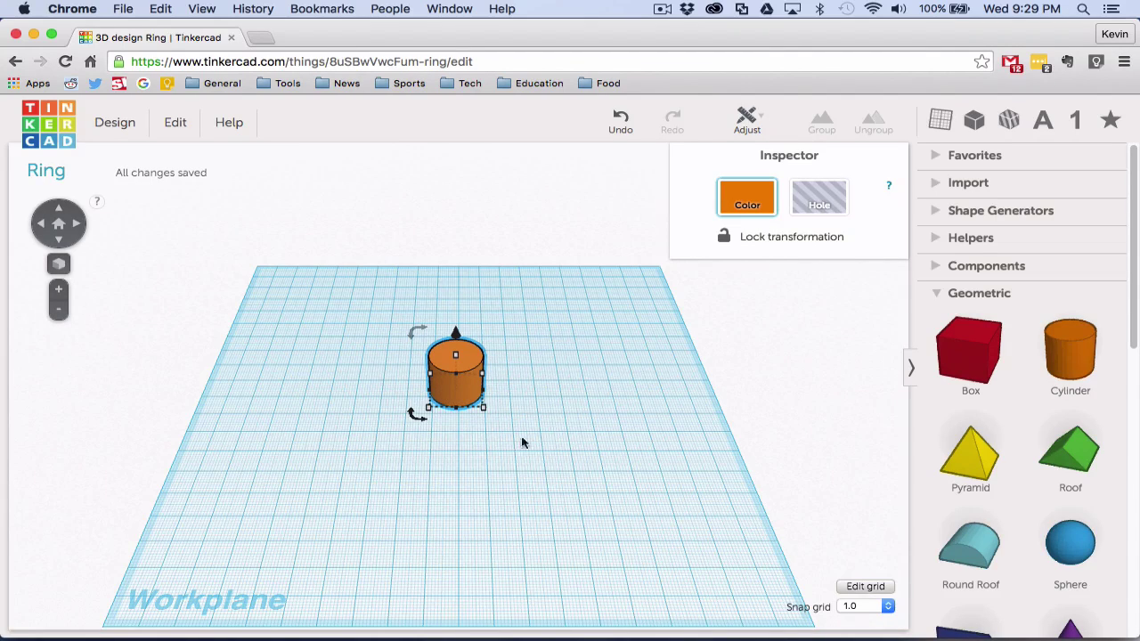
mouse_move(484, 410)
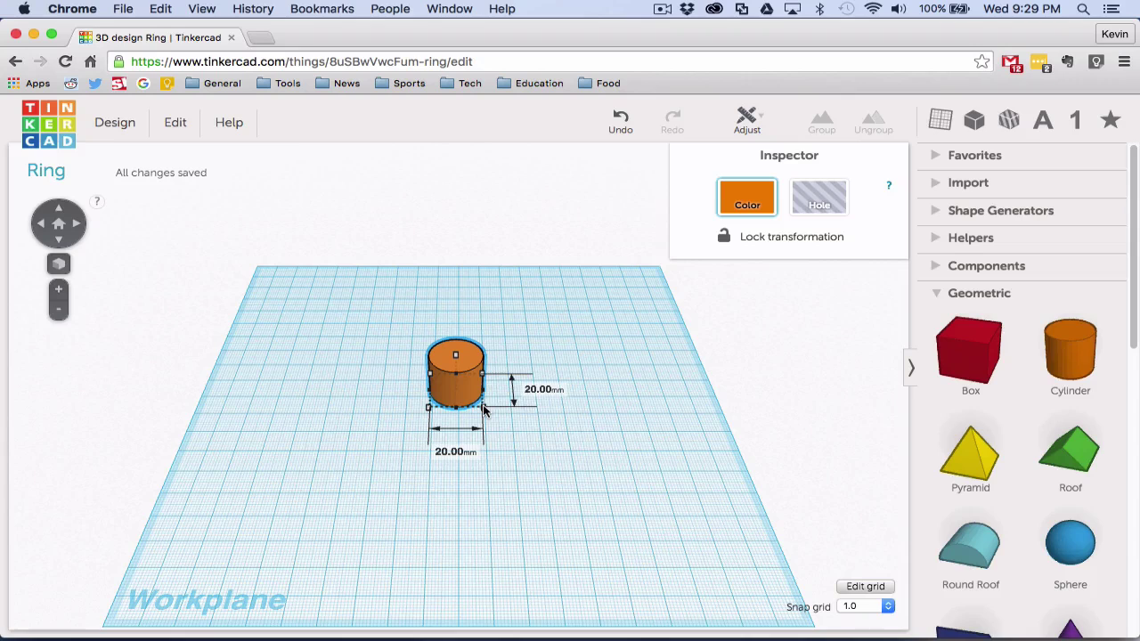
drag(483, 410, 536, 428)
Step: Try raising the cylinder 48 mm and lowering it back to the workplane, and rotate it freehand about two axes
drag(481, 365, 475, 216)
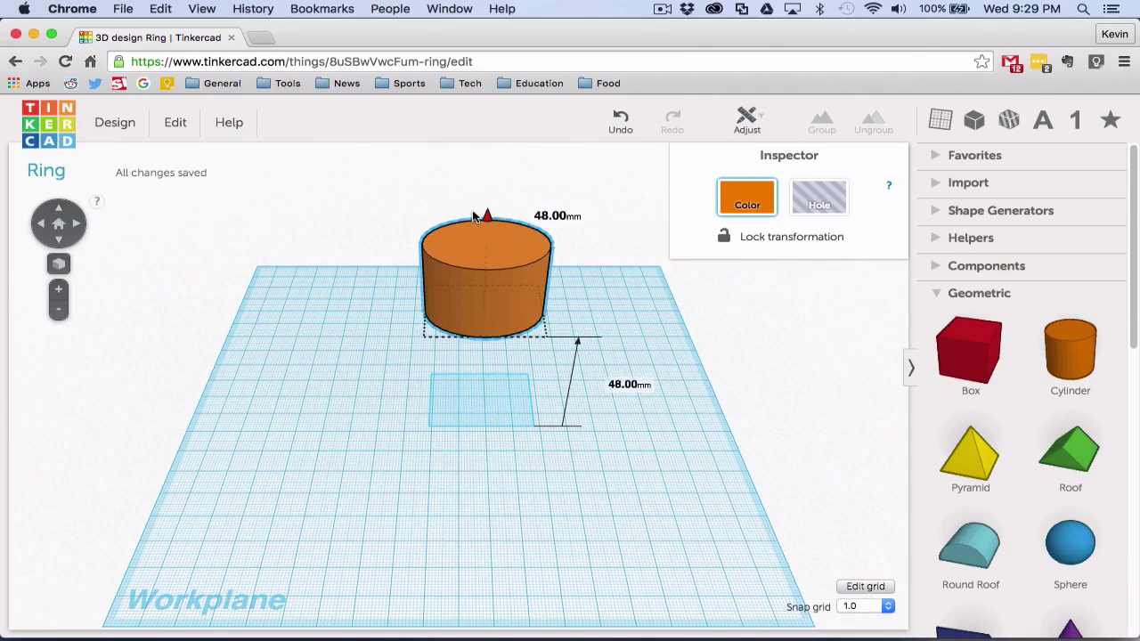
drag(473, 216, 476, 331)
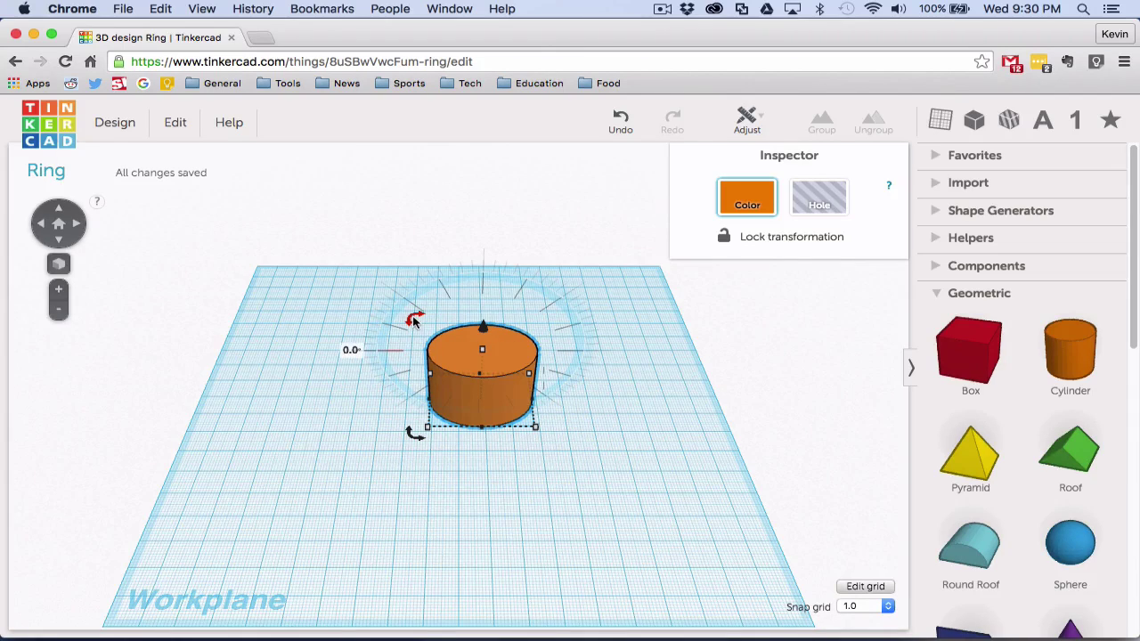
drag(413, 319, 342, 278)
drag(415, 433, 587, 448)
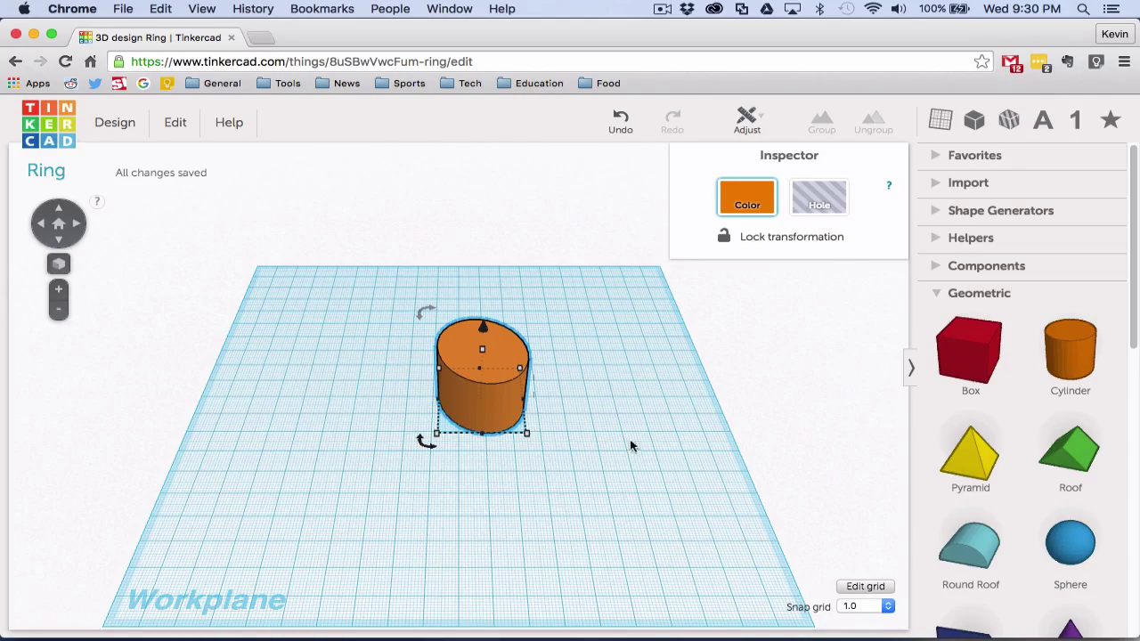
Step: Examine the cylinder and workplane from several angles and distances, and read the view navigation help
right_drag(633, 430, 364, 407)
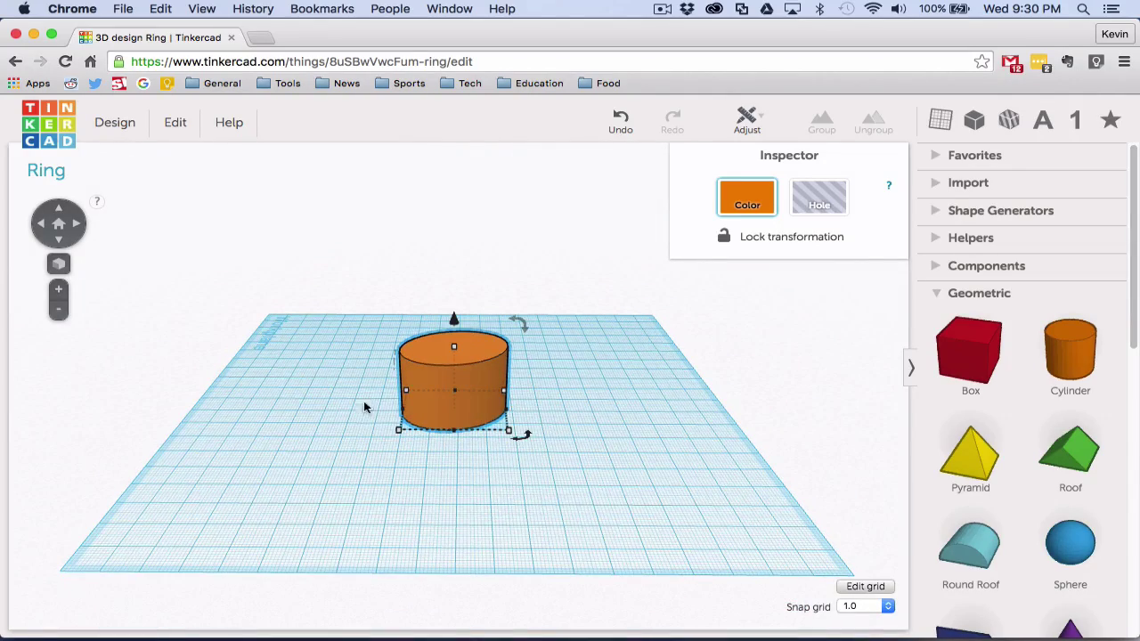
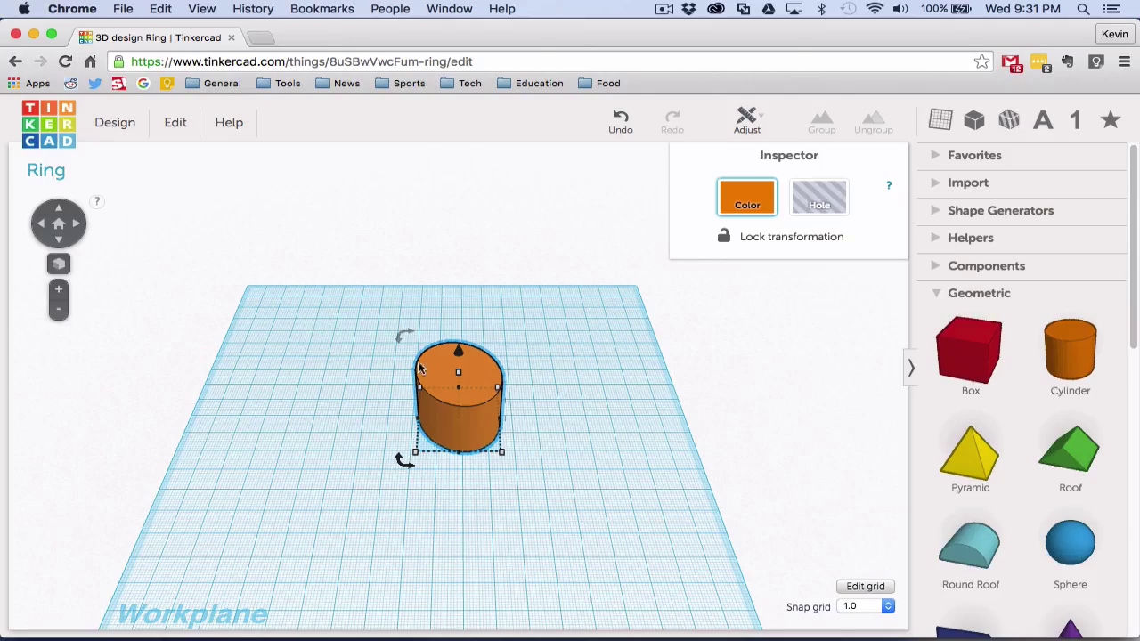
click(81, 225)
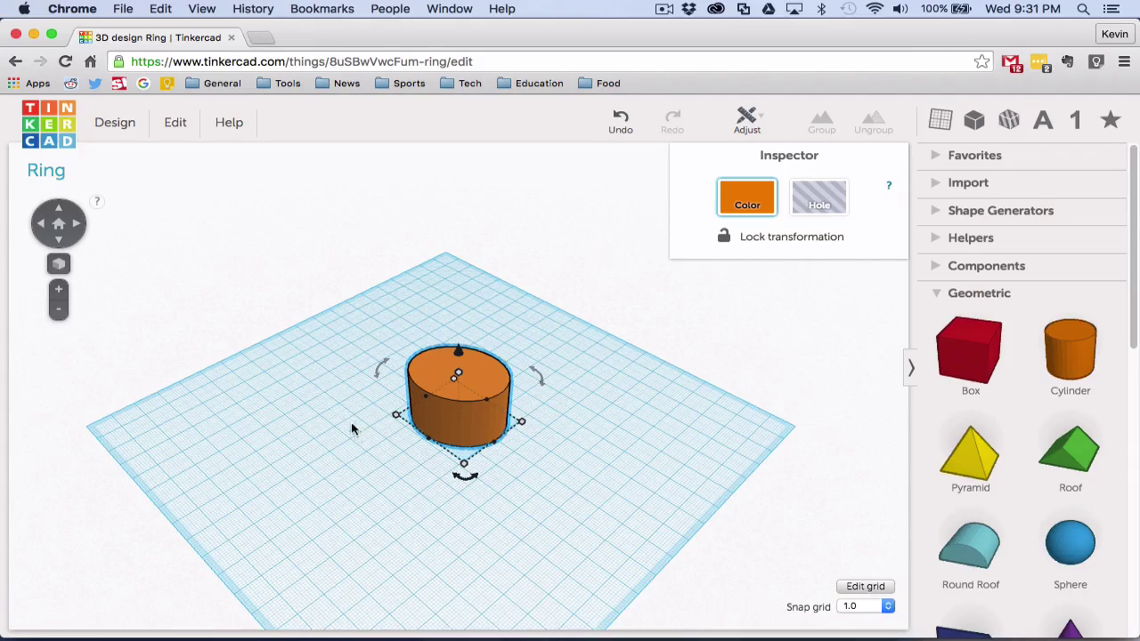
right_drag(321, 381, 322, 397)
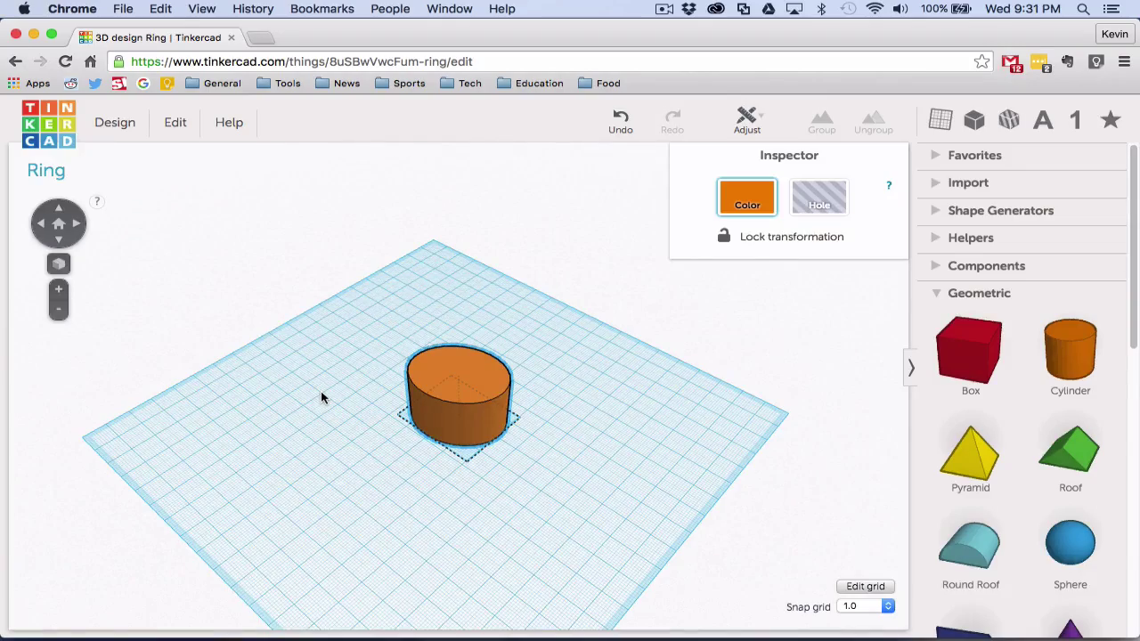
right_drag(322, 397, 384, 376)
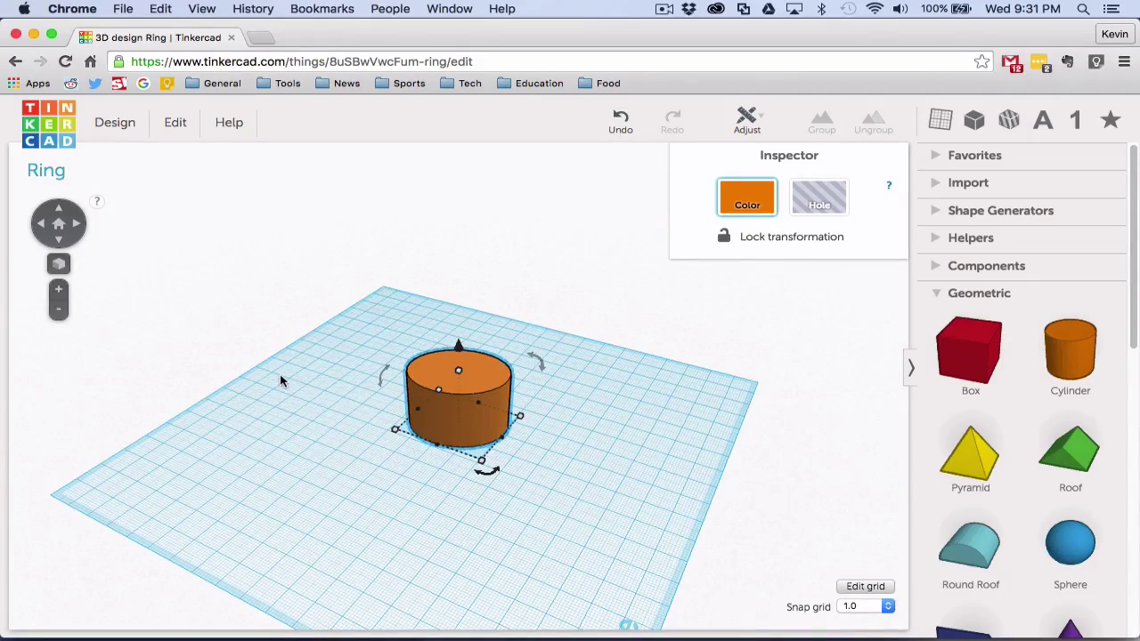
scroll(329, 399, down, 4)
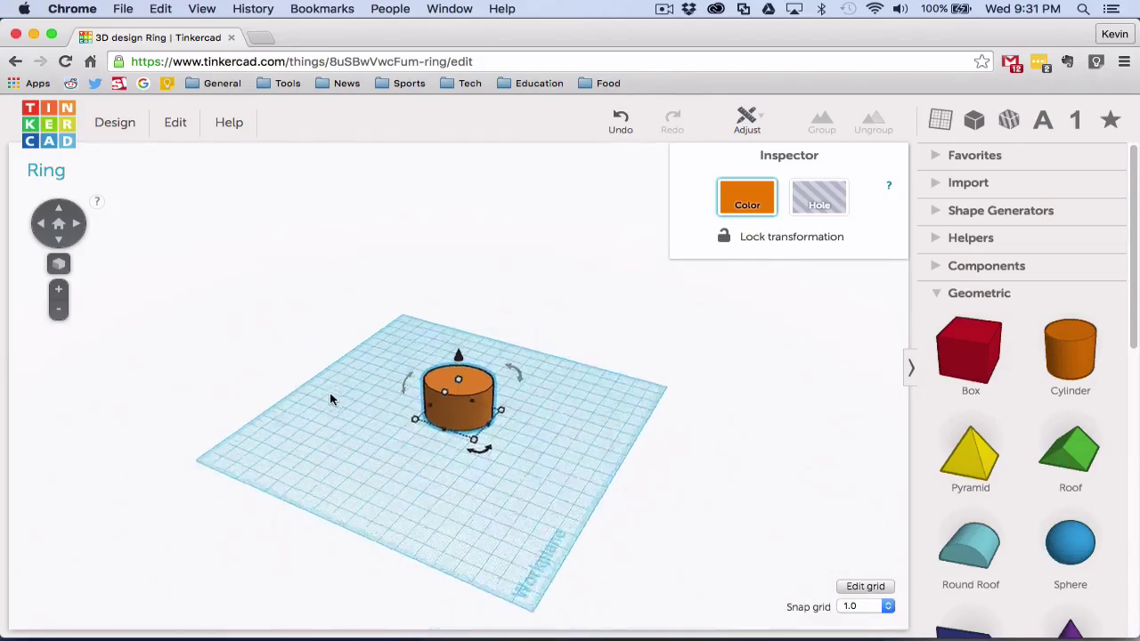
scroll(329, 399, up, 10)
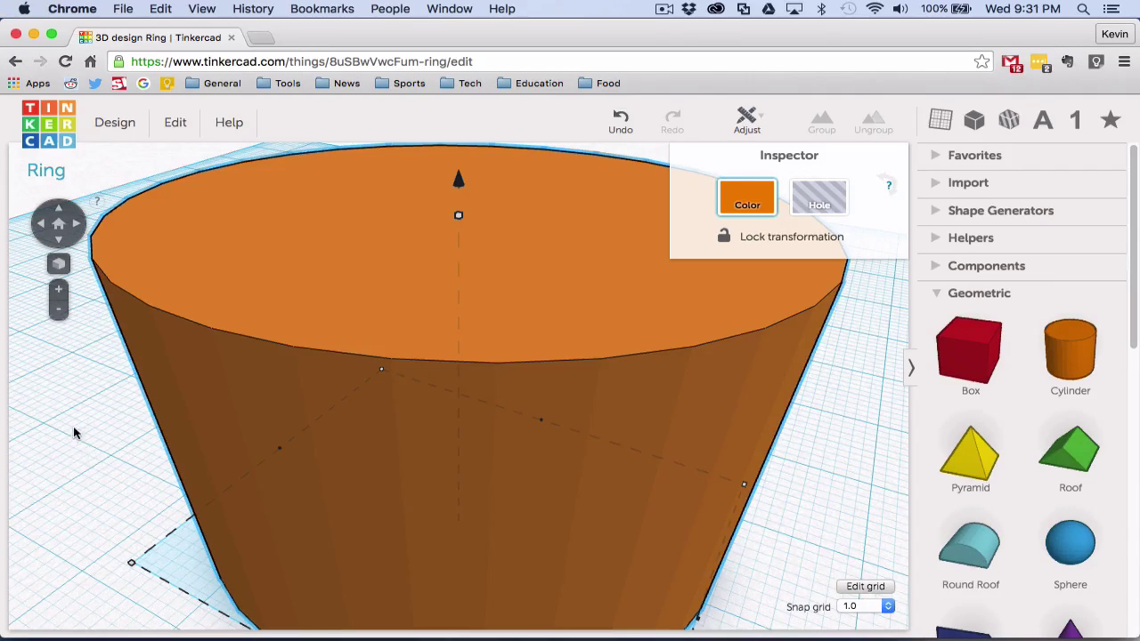
right_drag(100, 455, 252, 375)
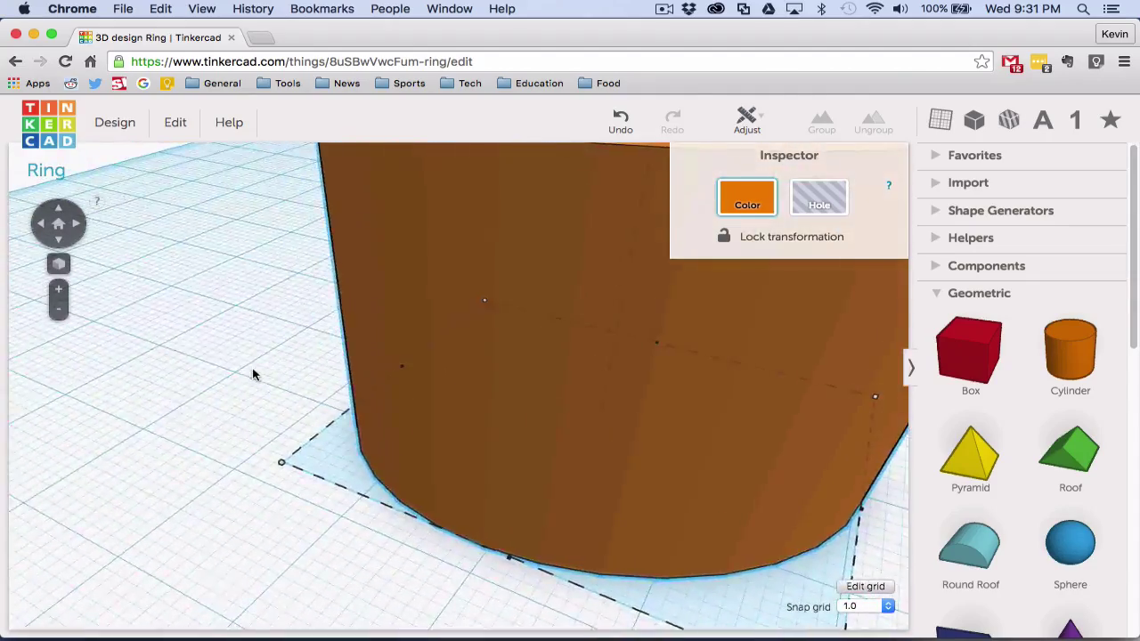
scroll(253, 375, down, 10)
scroll(374, 400, up, 5)
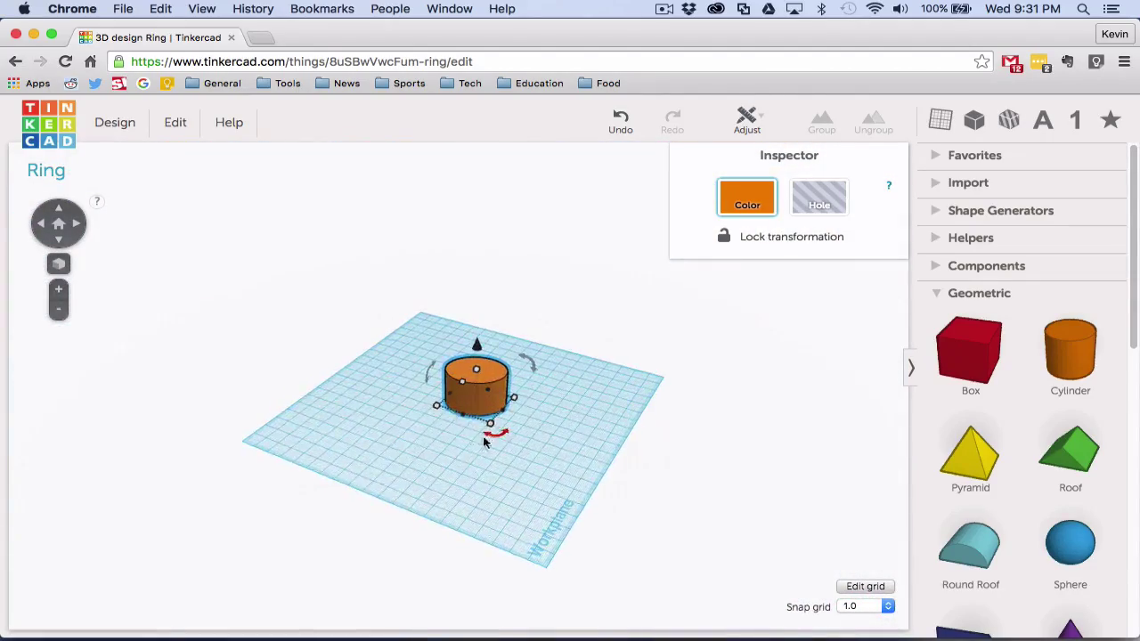
right_drag(374, 399, 244, 519)
middle_drag(243, 520, 402, 463)
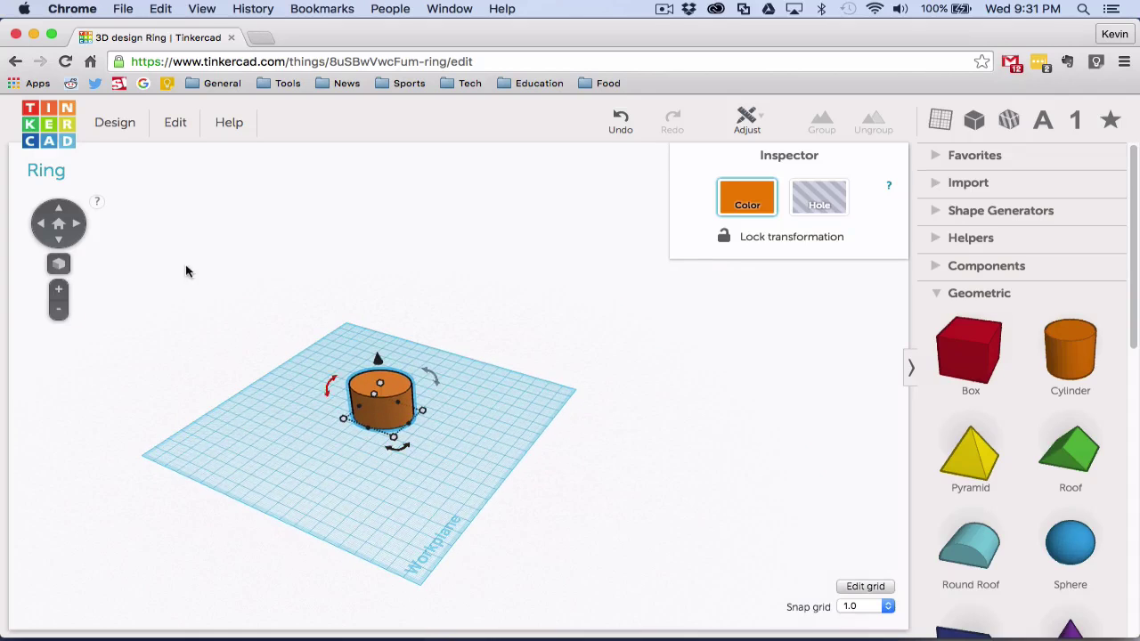
click(96, 203)
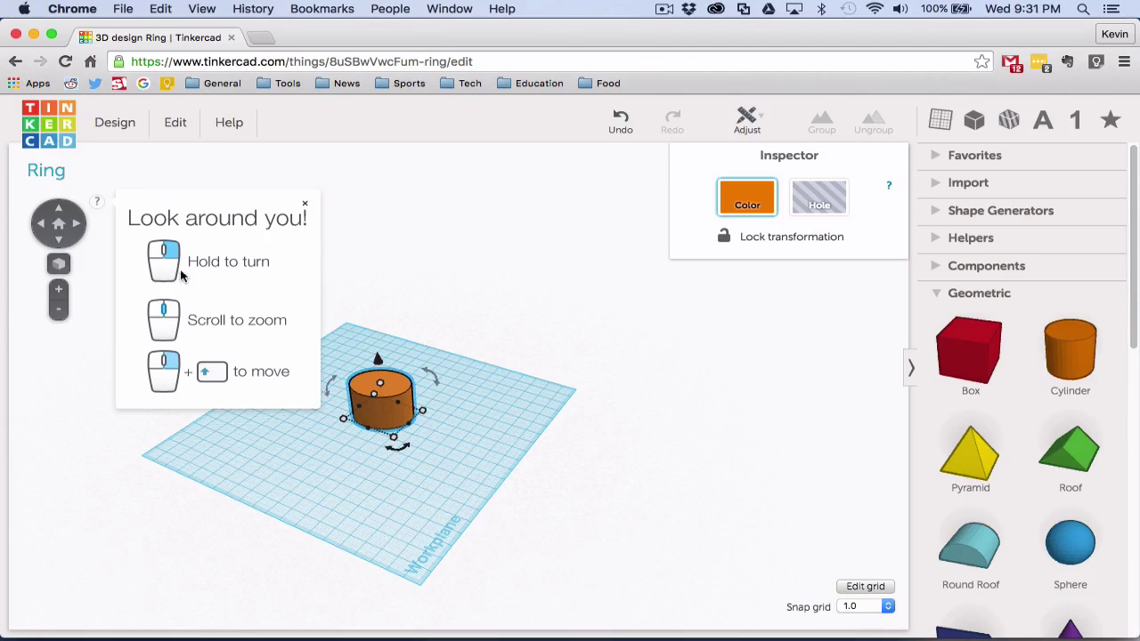
click(115, 261)
Step: Delete the enlarged cylinder from the workplane and close the view navigation help
click(387, 406)
key(Delete)
click(96, 202)
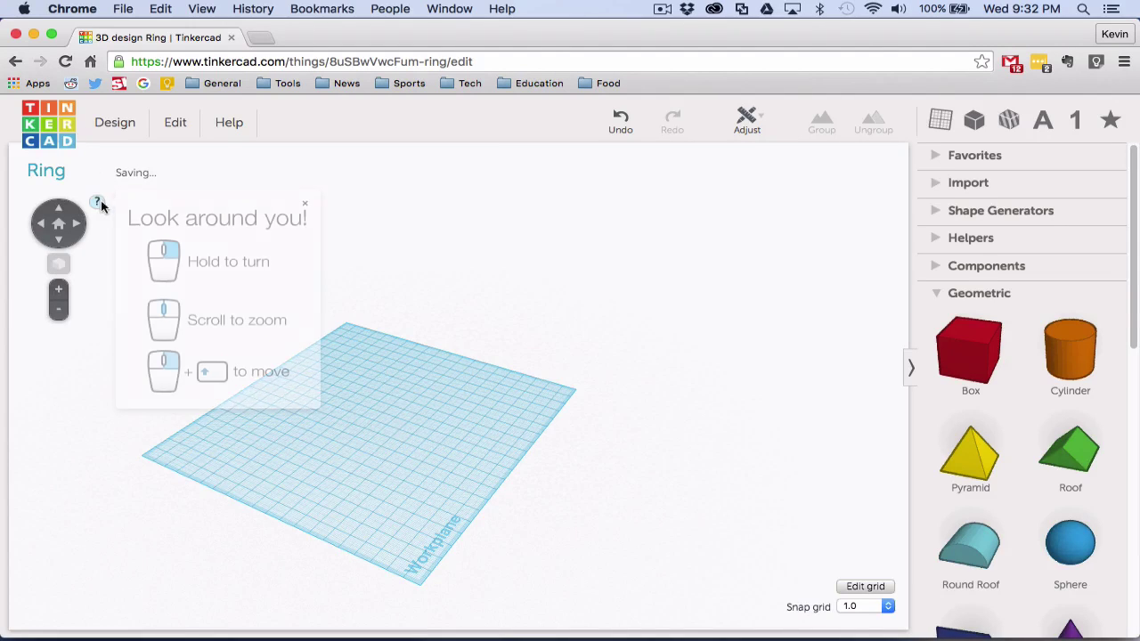
Step: Place a new default cylinder near the middle of the empty workplane
drag(1068, 352, 390, 421)
scroll(374, 456, up, 5)
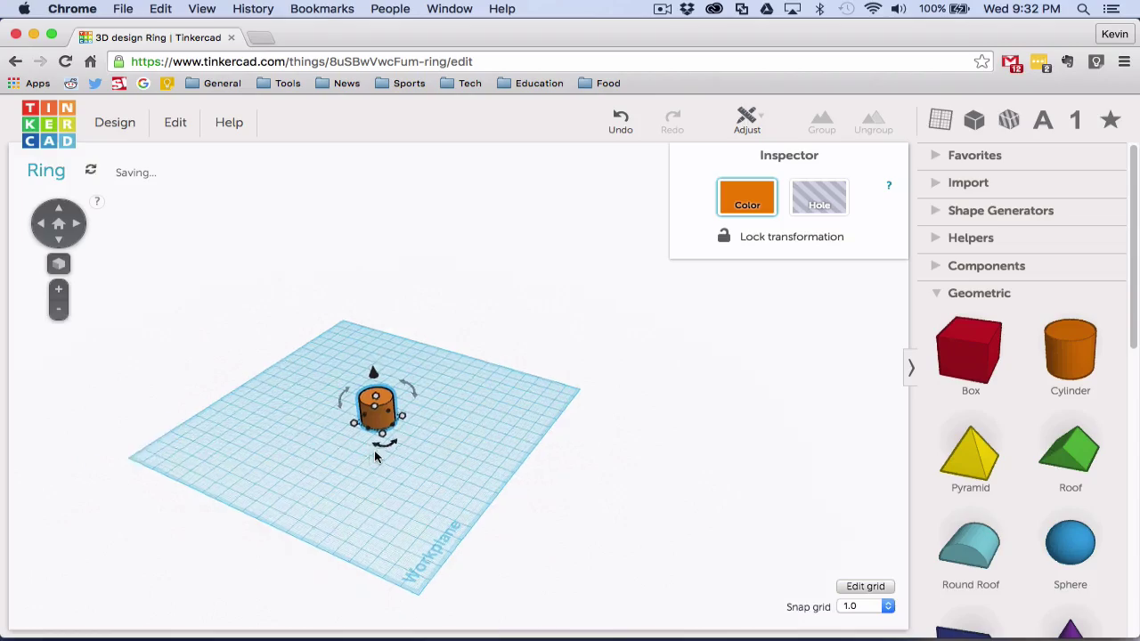
scroll(376, 459, down, 4)
right_drag(381, 485, 402, 439)
scroll(401, 440, up, 3)
scroll(402, 443, up, 2)
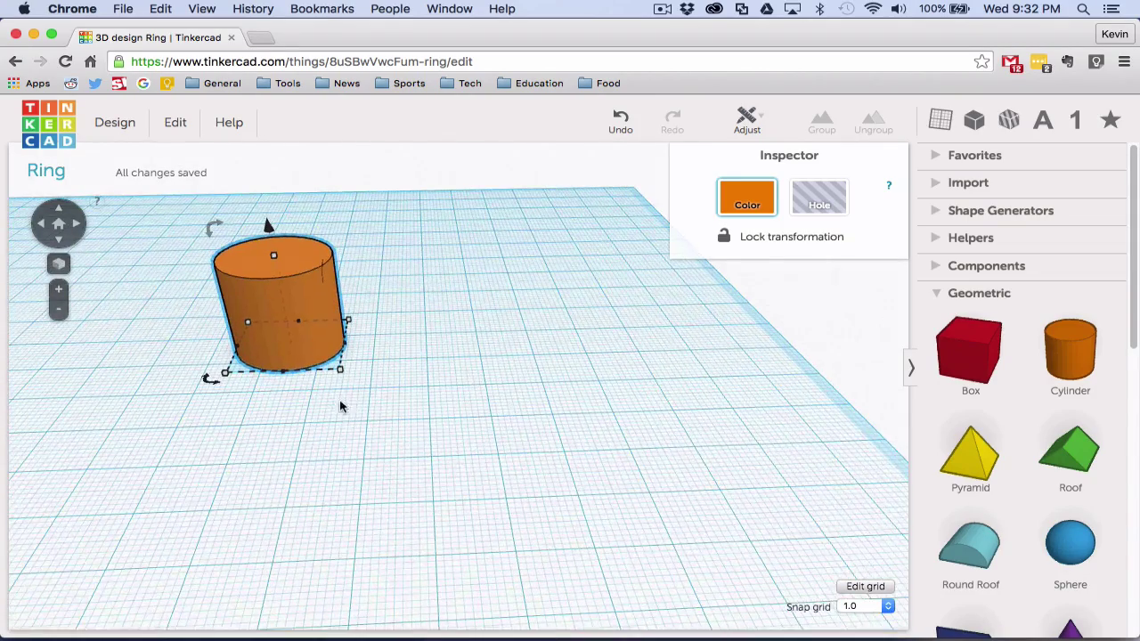
Step: Widen the cylinder's base slightly beyond its default 20 mm size
mouse_move(339, 372)
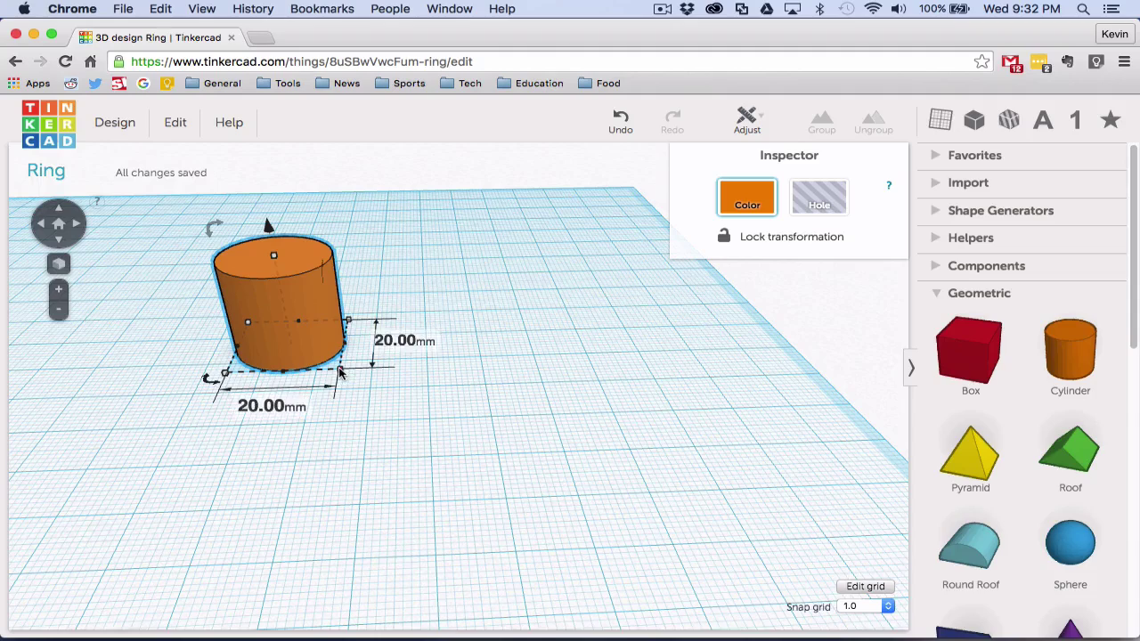
drag(339, 372, 363, 381)
scroll(415, 374, down, 2)
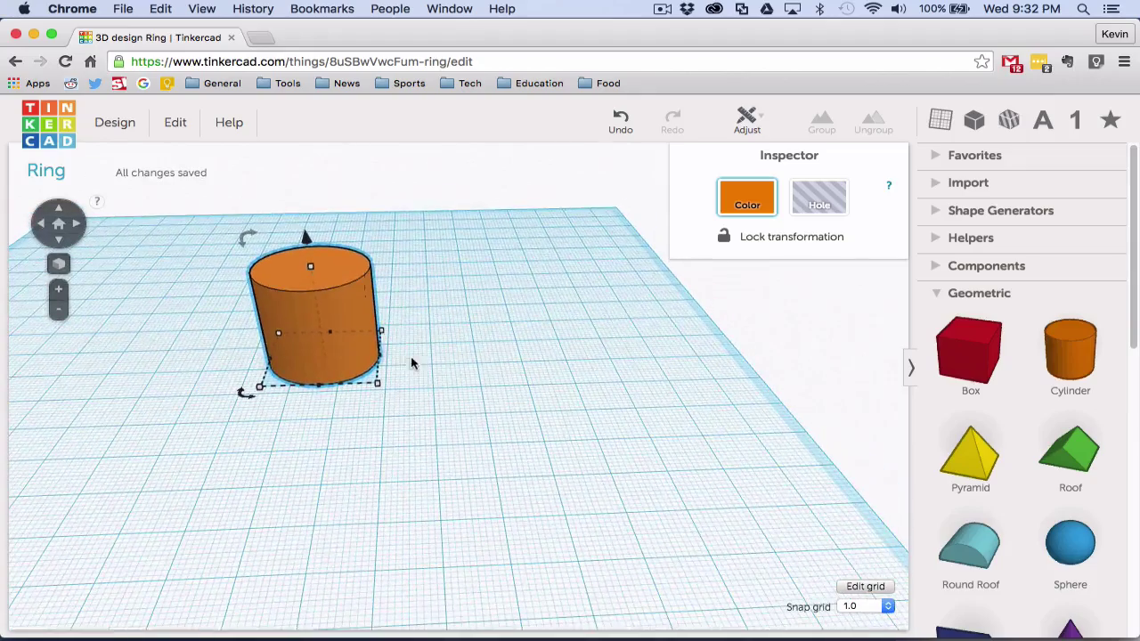
scroll(410, 383, up, 1)
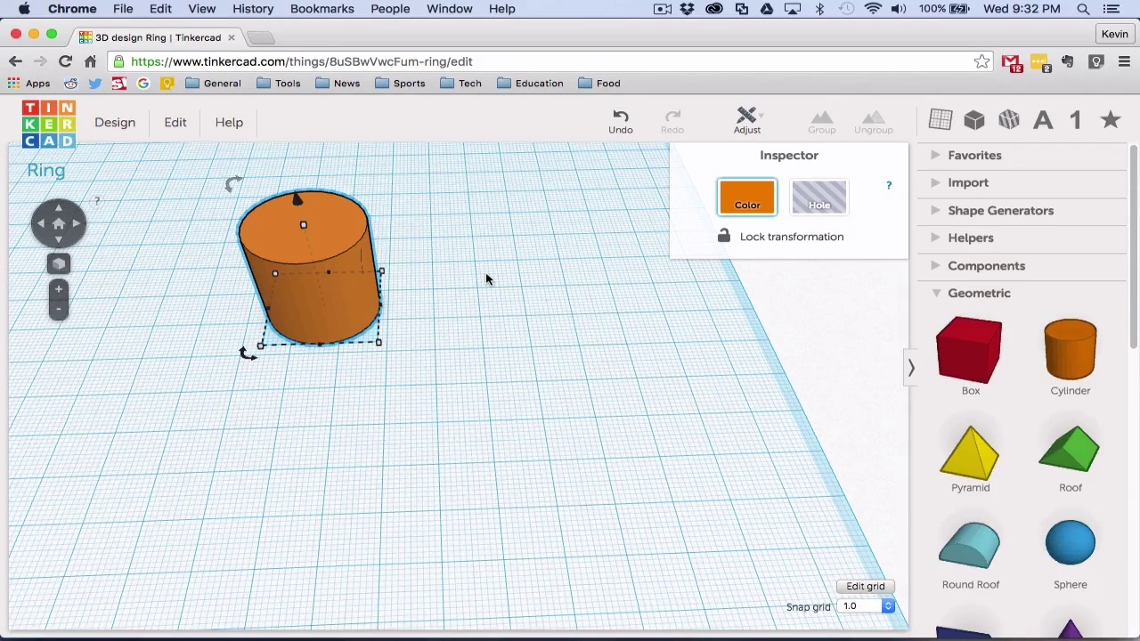
Step: Place a second default cylinder, stretch it taller than the first, and move it so it passes through the widened cylinder
drag(1073, 340, 500, 312)
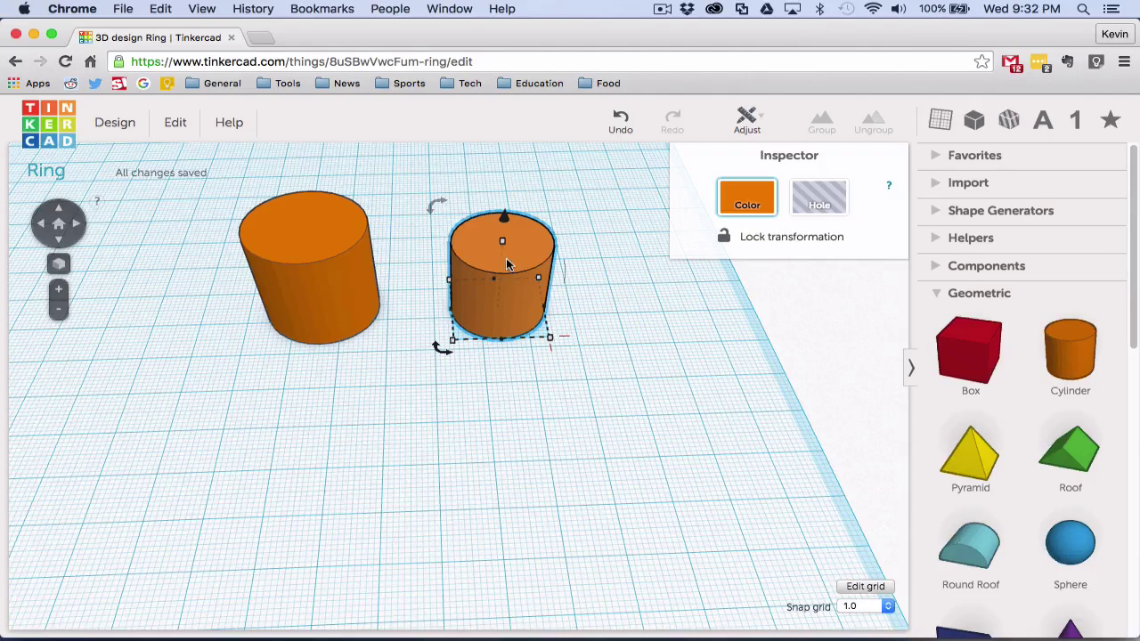
drag(503, 248, 299, 219)
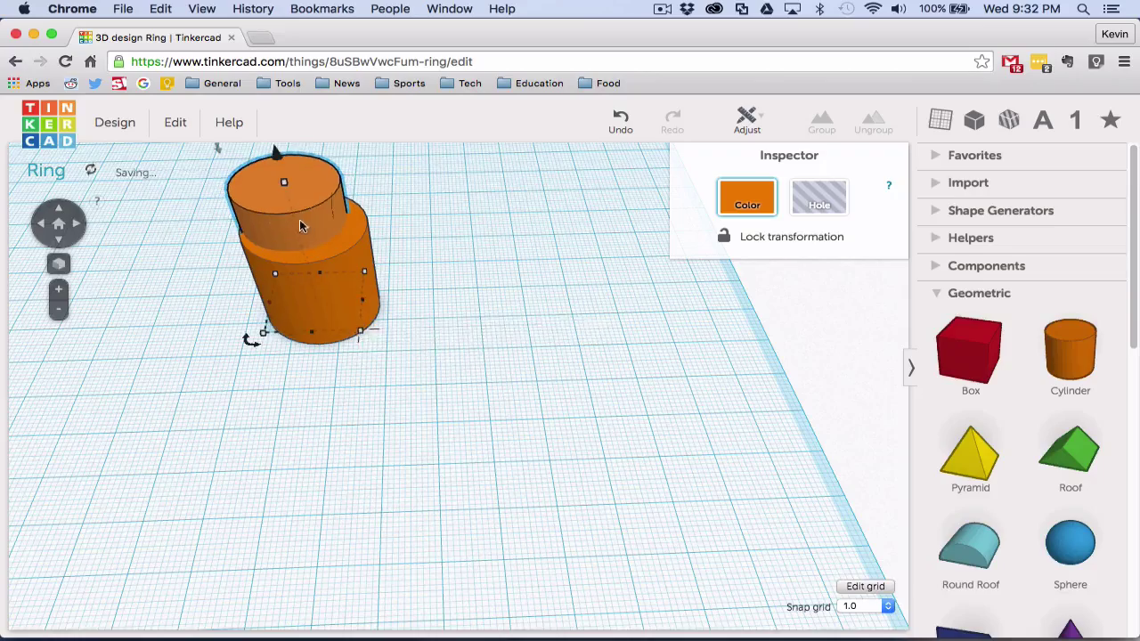
Step: Turn the tall, off-centre cylinder into a hole and group it with the wide cylinder to cut it out
click(821, 199)
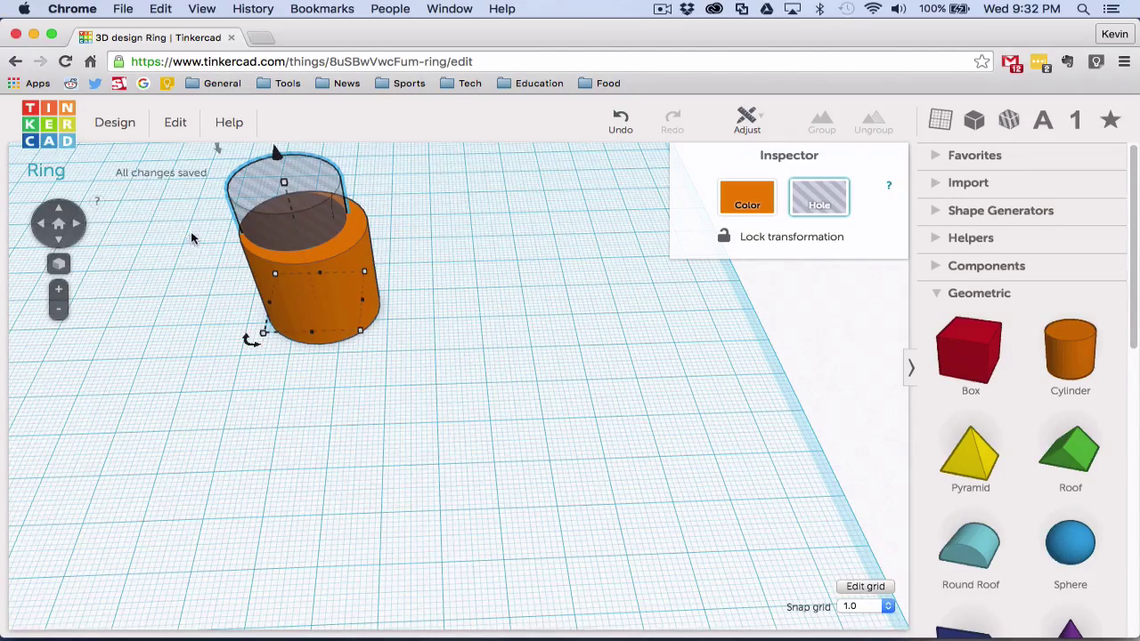
right_drag(190, 237, 181, 189)
drag(181, 189, 492, 406)
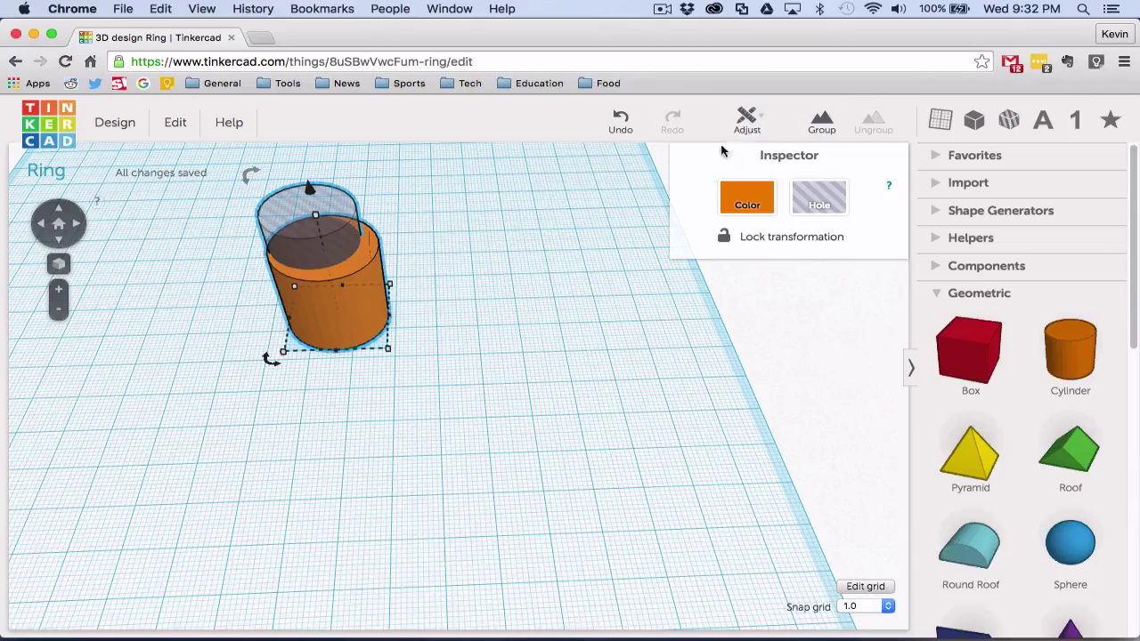
click(820, 123)
click(508, 270)
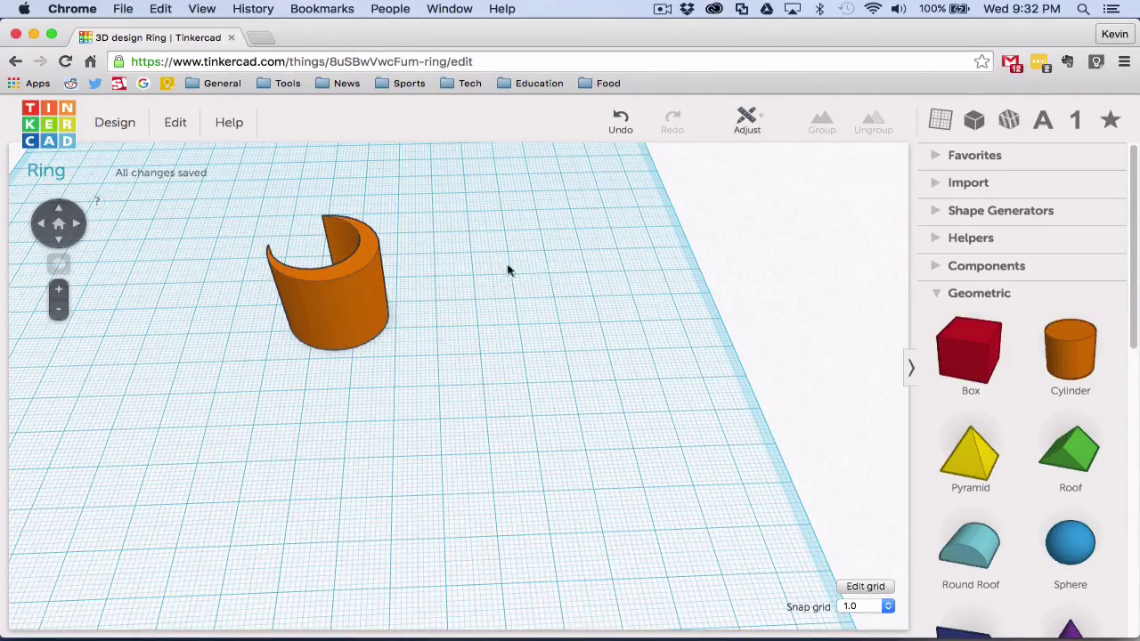
right_drag(296, 375, 345, 415)
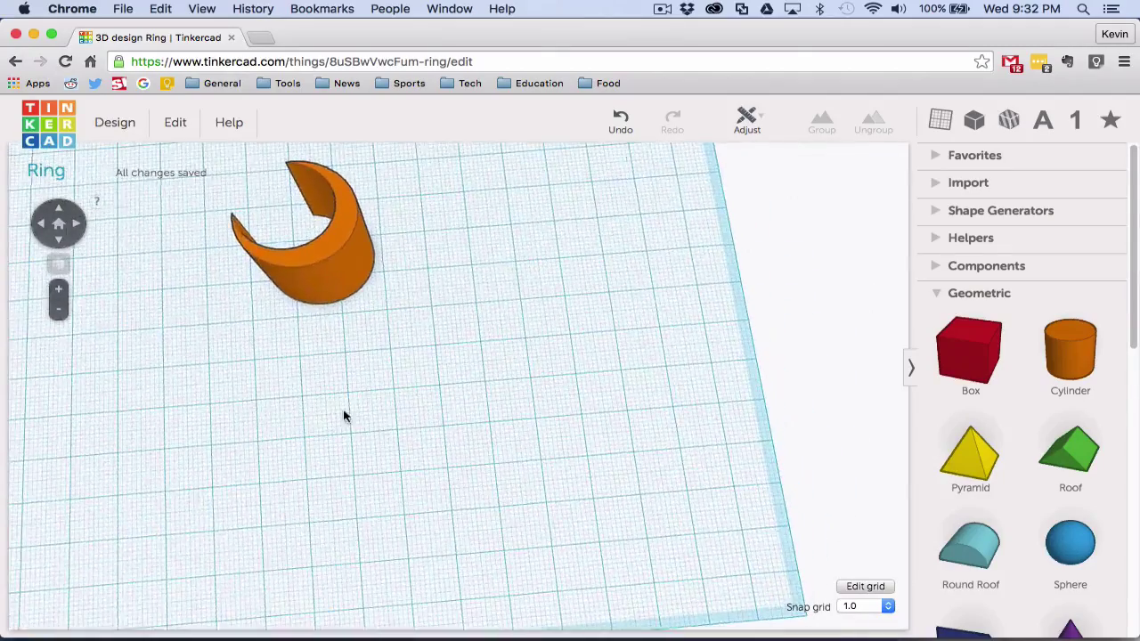
Step: Undo the grouping and hole conversion, and move the tall cylinder back beside the wide one
click(621, 120)
click(620, 121)
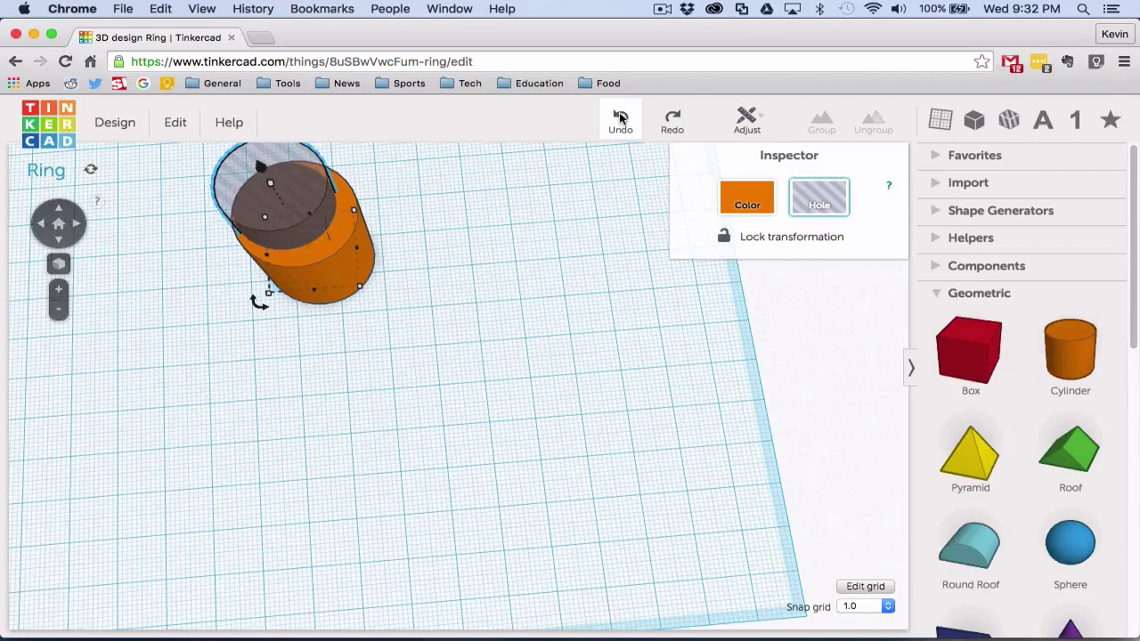
drag(248, 202, 522, 200)
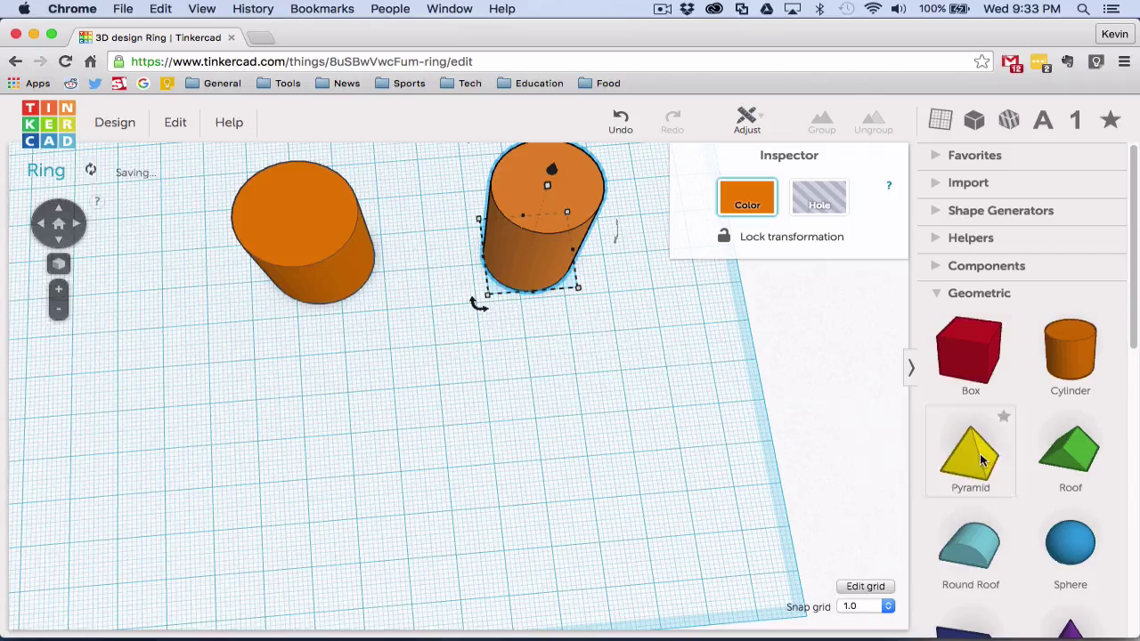
Step: Place a pyramid inside the wide cylinder, turn it into a hole, and group the two to cut out its shape
drag(986, 456, 314, 225)
drag(317, 278, 294, 202)
click(810, 194)
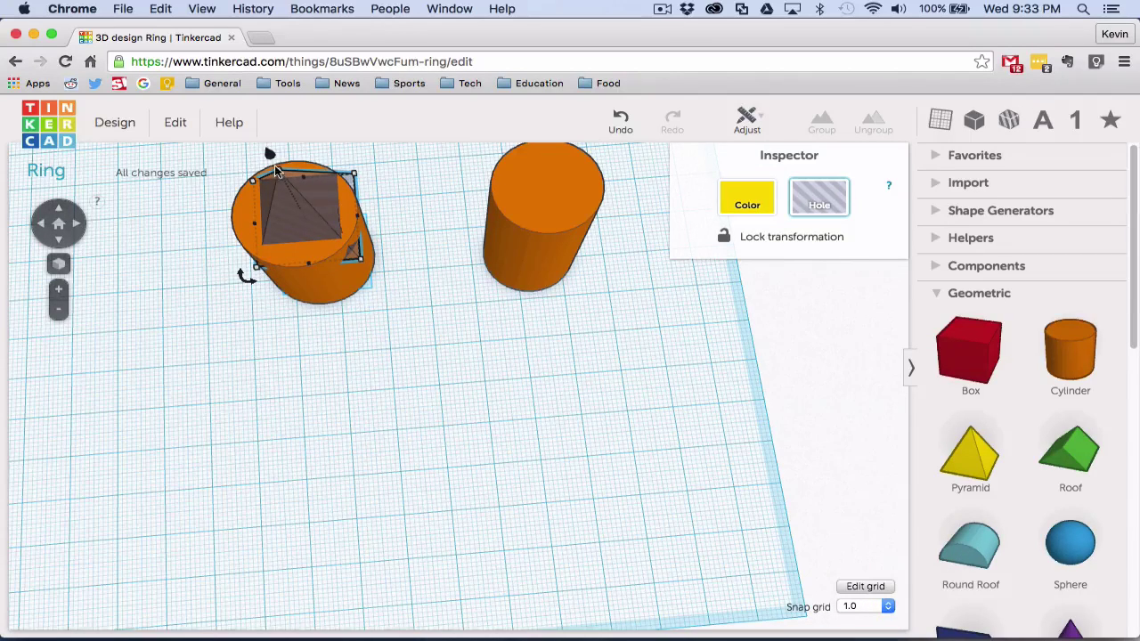
drag(276, 171, 287, 187)
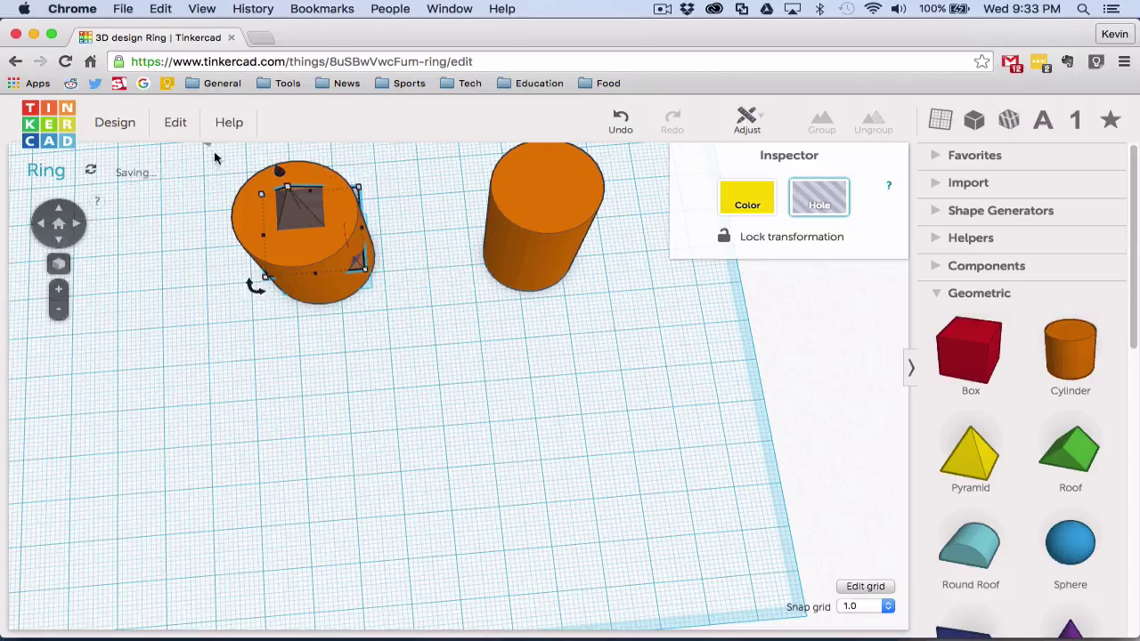
drag(214, 157, 415, 330)
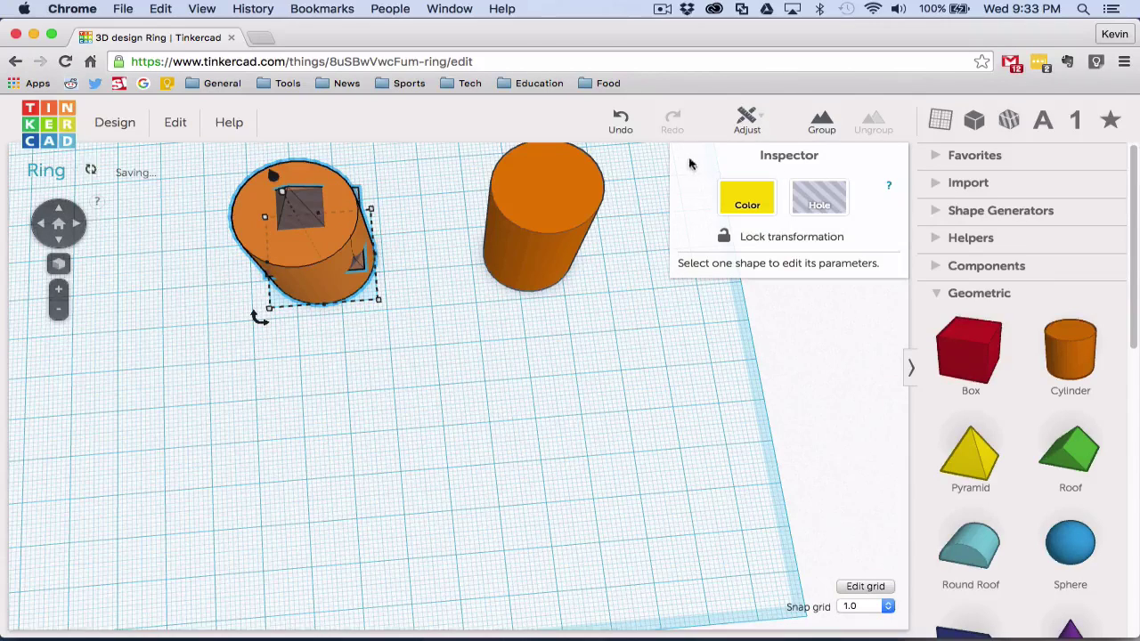
click(821, 130)
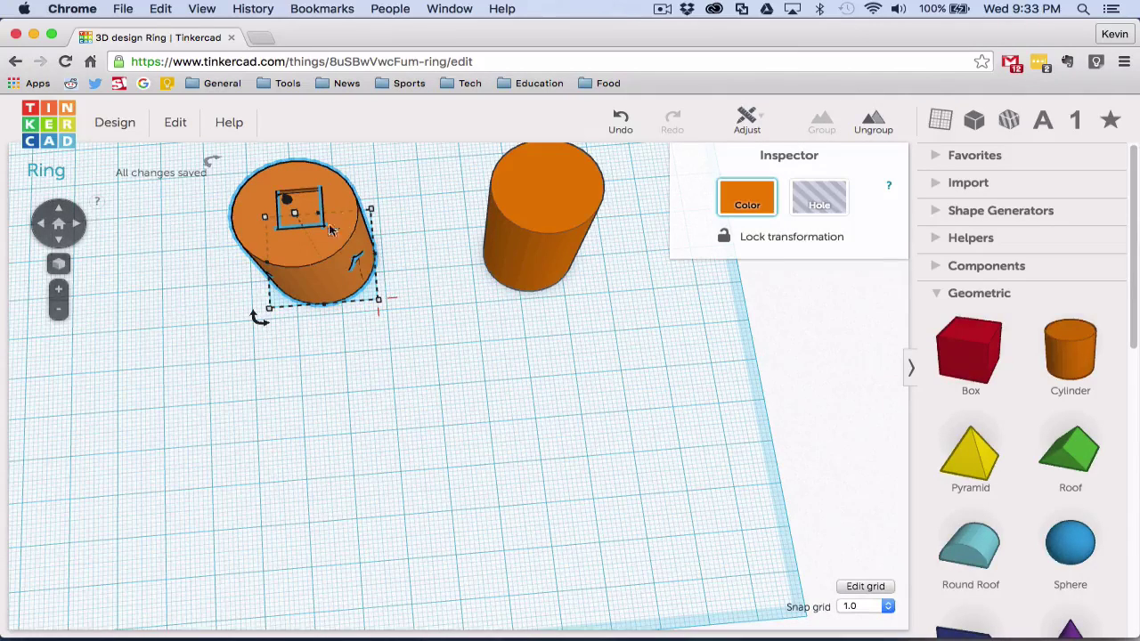
Step: Undo the pyramid cut, move the pyramid out of the wide cylinder, and delete it
click(621, 122)
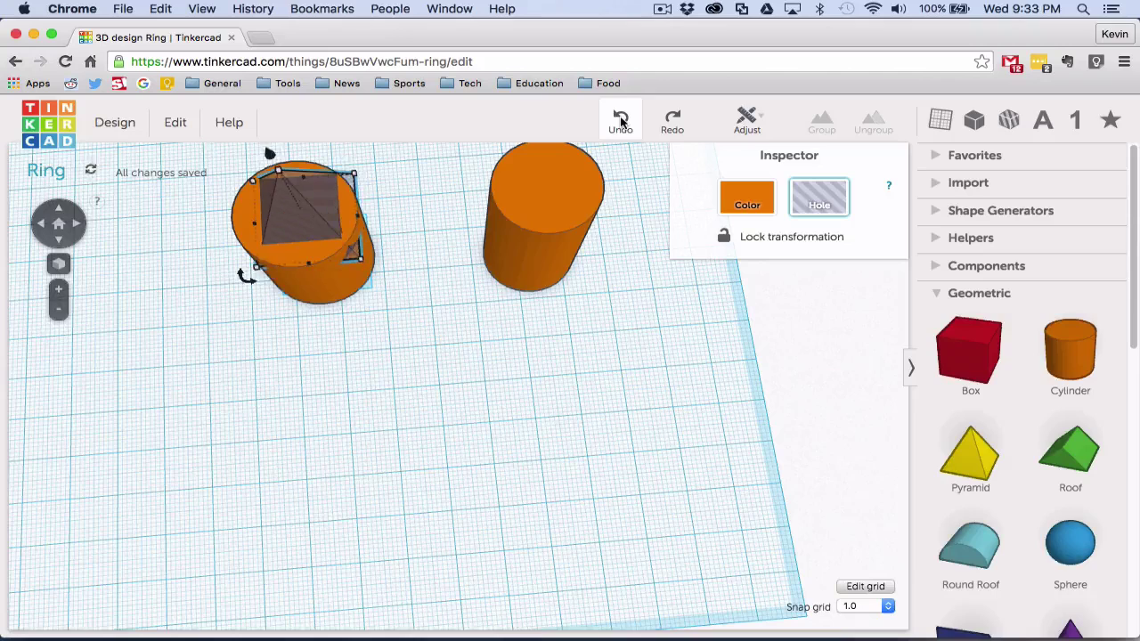
drag(300, 191, 514, 339)
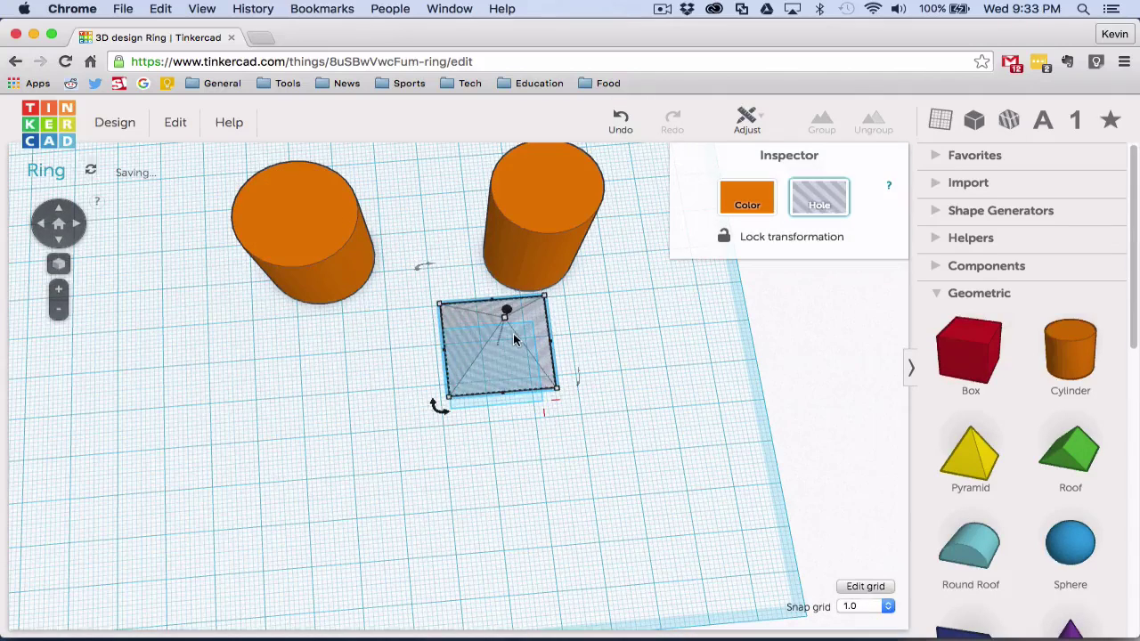
key(Delete)
Step: Move the tall cylinder slightly closer to the wide one and recolor it dark blue
drag(538, 198, 487, 209)
click(729, 204)
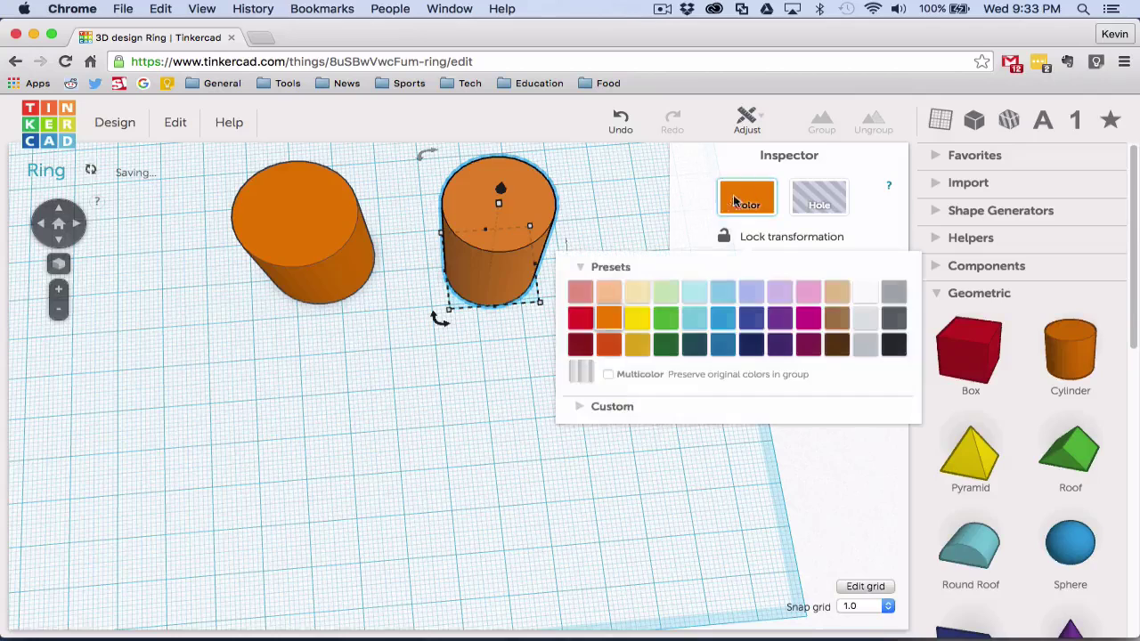
click(754, 321)
click(701, 316)
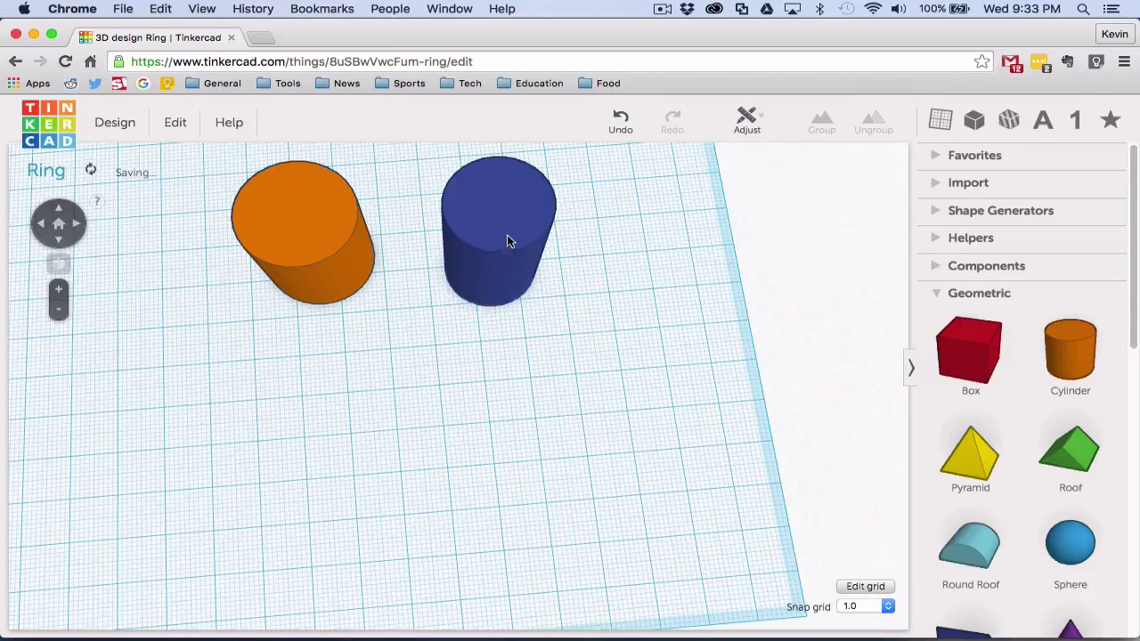
click(506, 234)
click(747, 198)
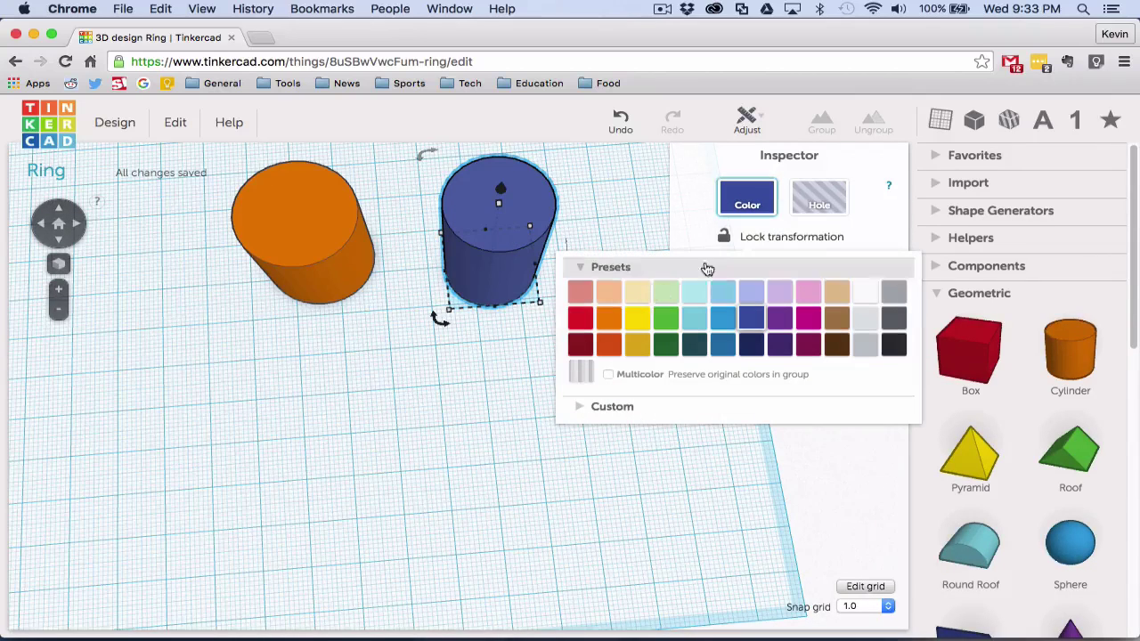
click(459, 312)
Step: Move the blue cylinder inside the wide orange cylinder
drag(498, 258, 302, 235)
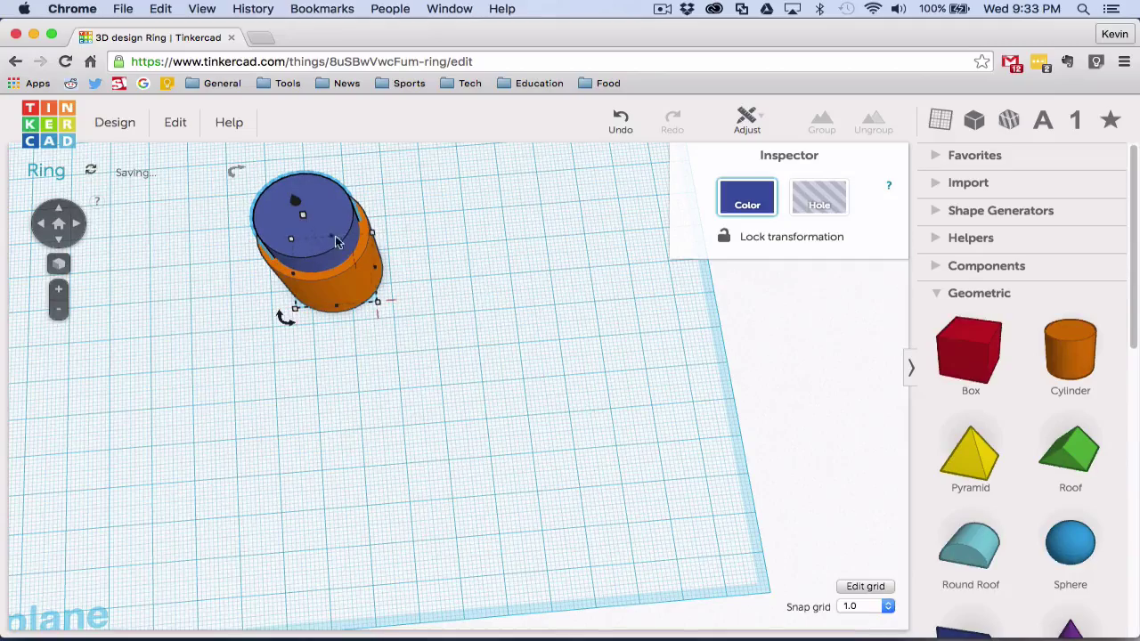
right_drag(301, 318, 389, 247)
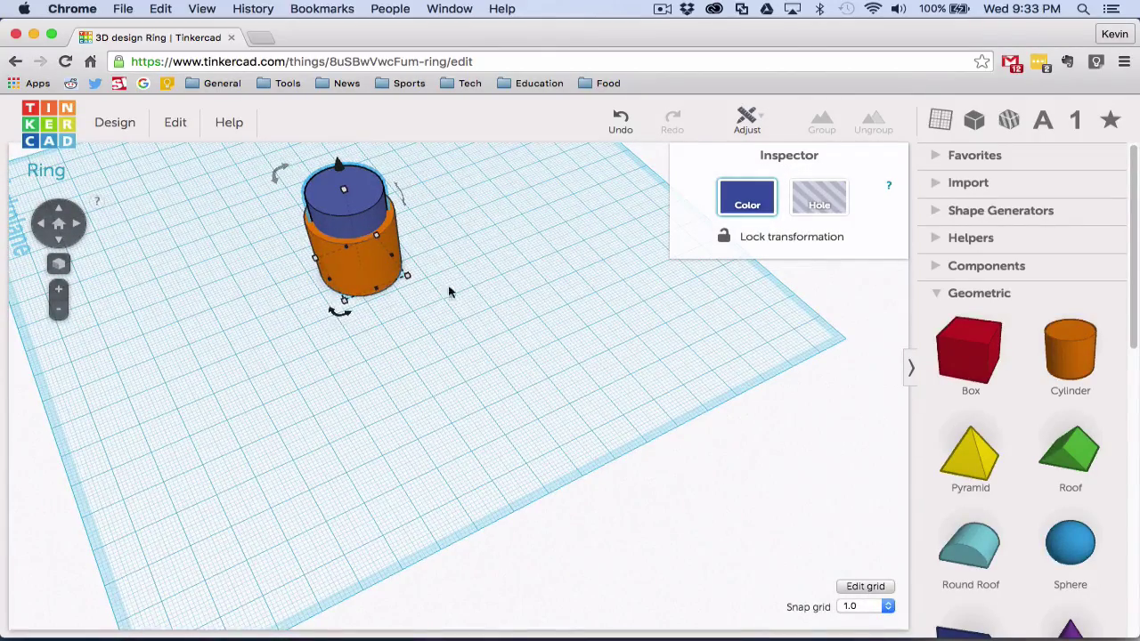
click(748, 120)
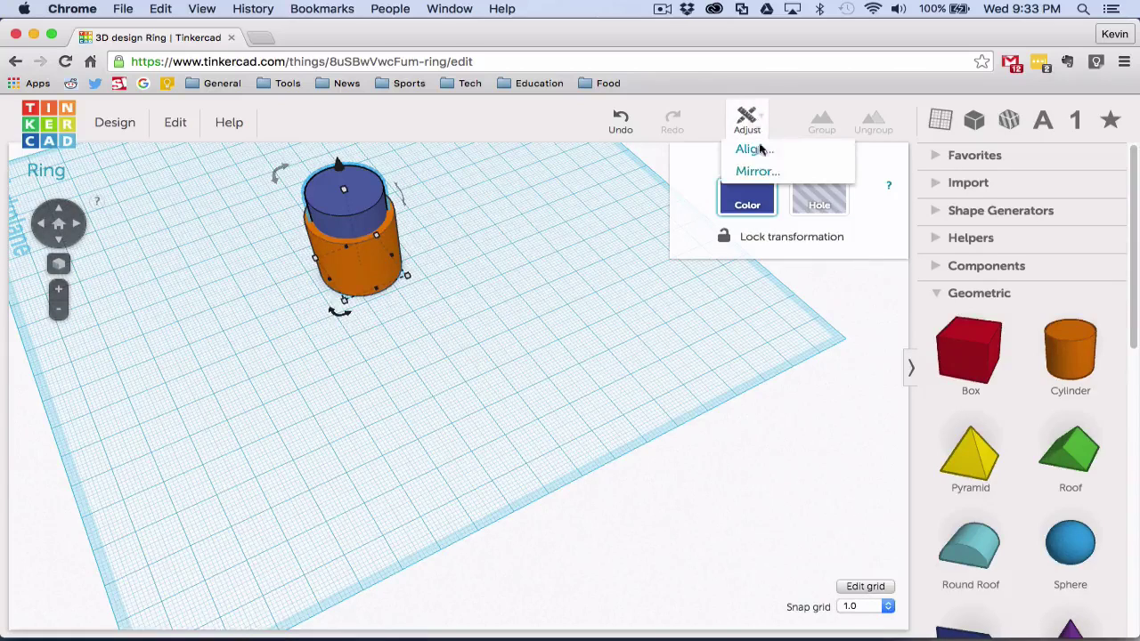
click(380, 347)
Step: Align the blue and orange cylinders on their centres along both horizontal axes, keeping their bases on the workplane
drag(247, 188, 450, 342)
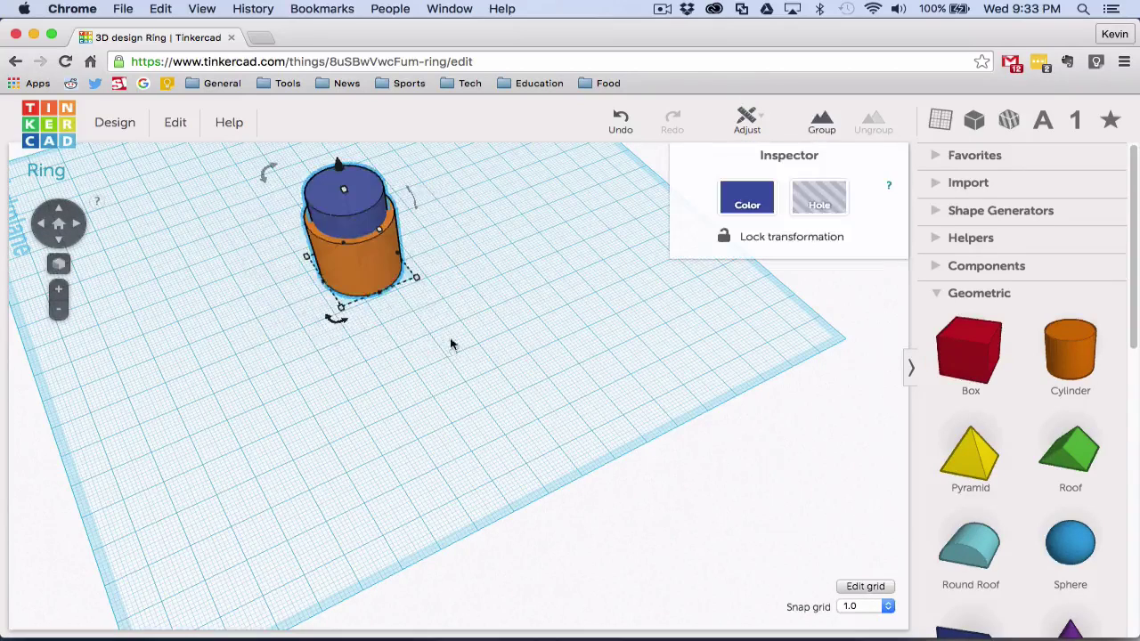
click(747, 120)
click(753, 151)
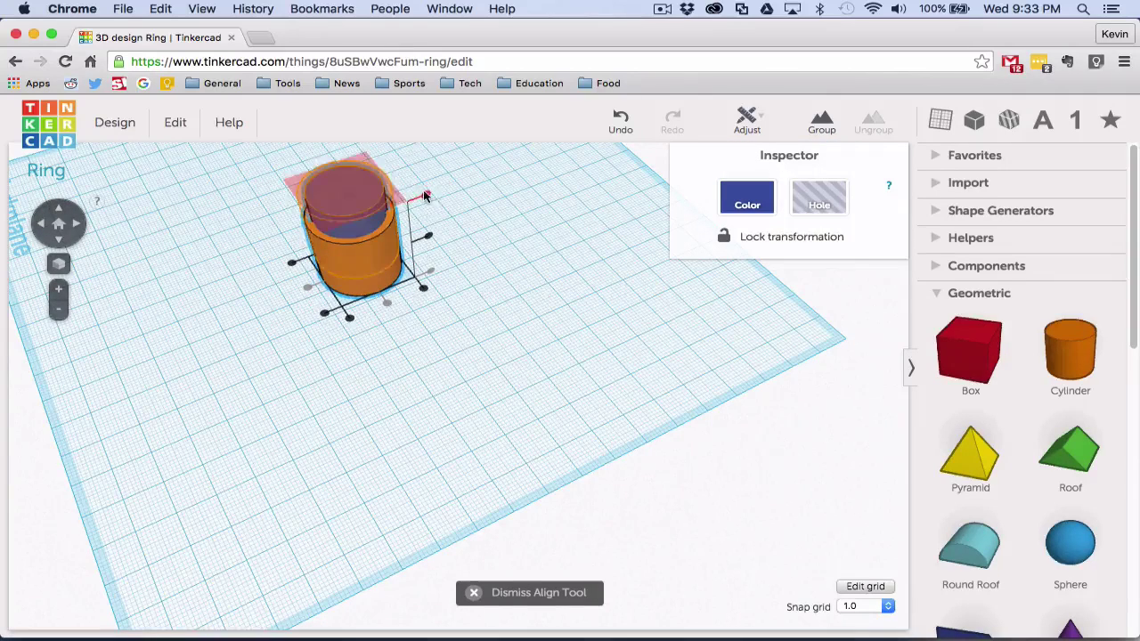
click(429, 239)
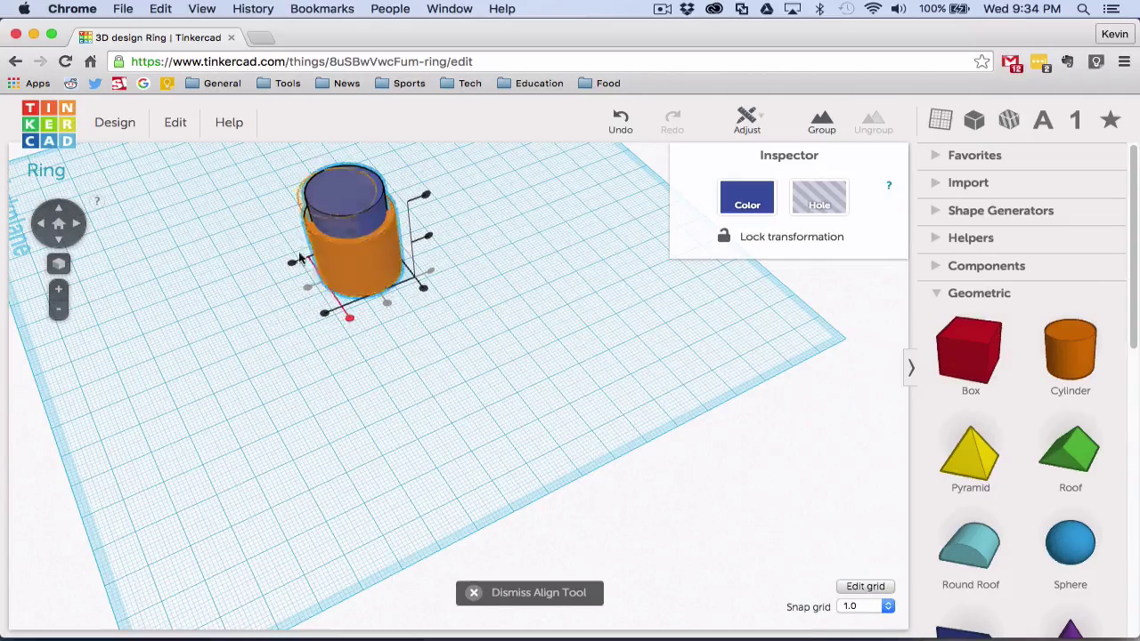
click(308, 284)
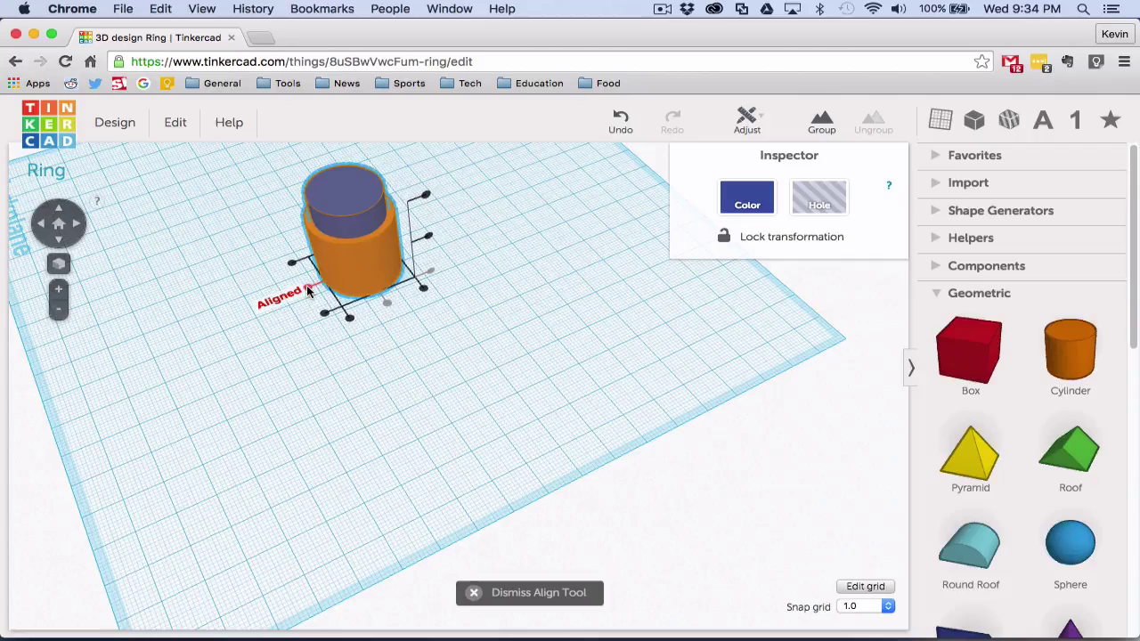
click(387, 304)
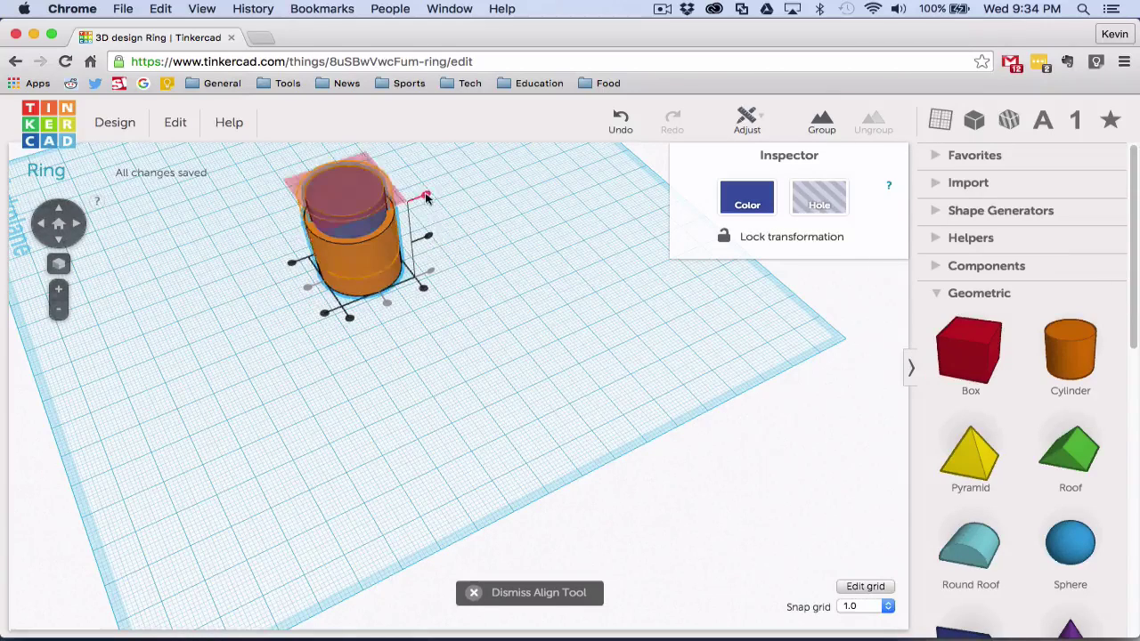
click(429, 237)
click(424, 198)
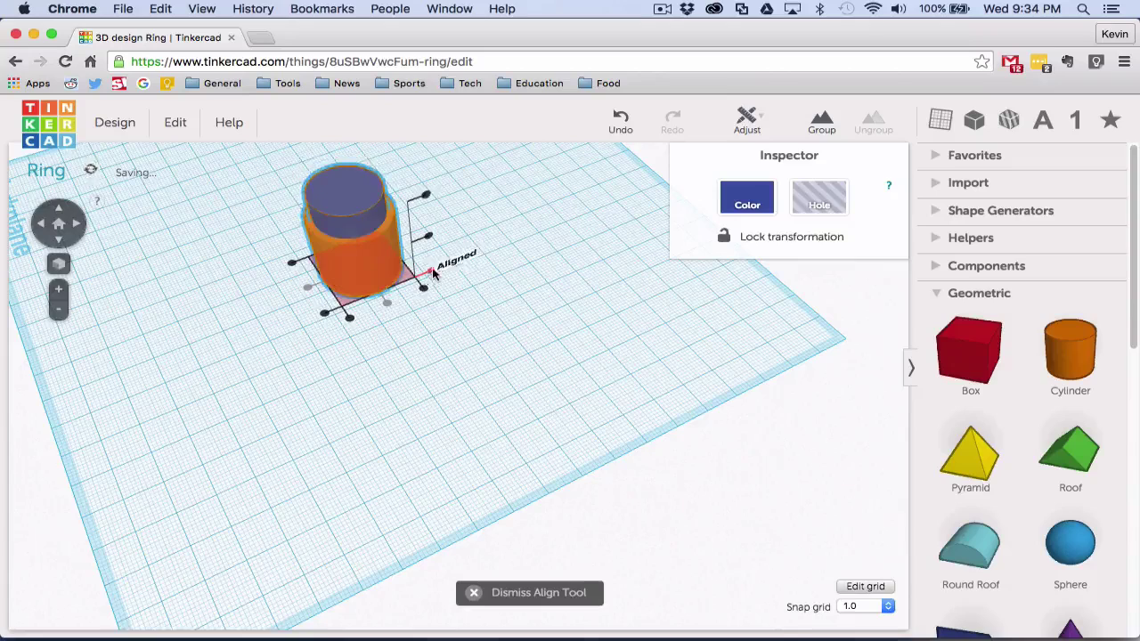
click(488, 241)
Step: Try grouping both solid cylinders and turning them into a hole, and undo these changes
drag(267, 187, 463, 258)
click(820, 121)
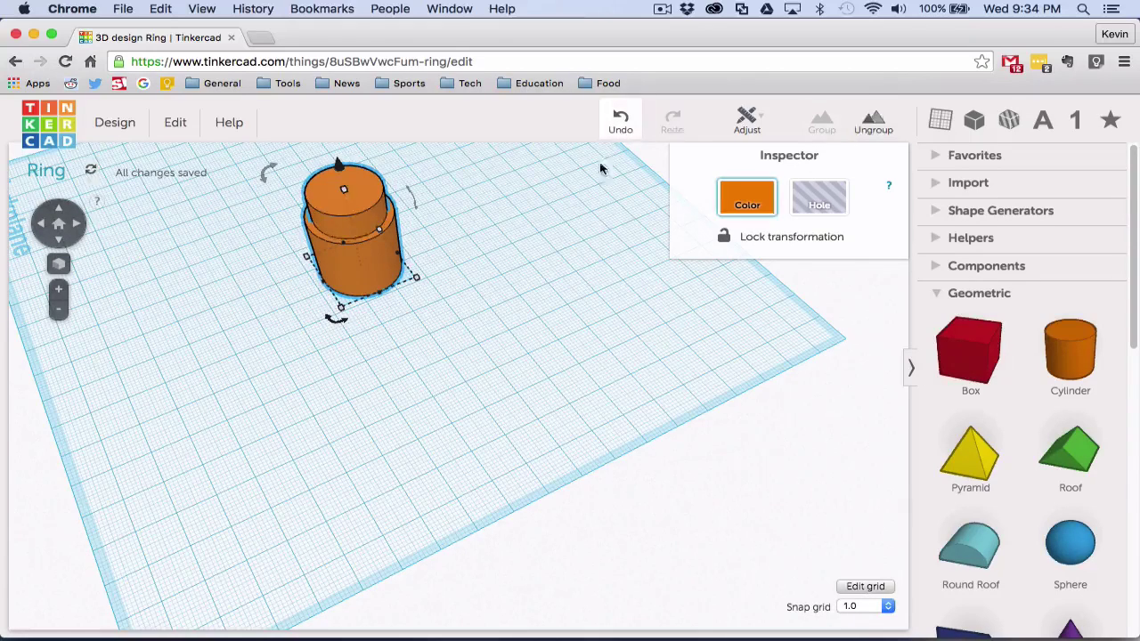
click(824, 204)
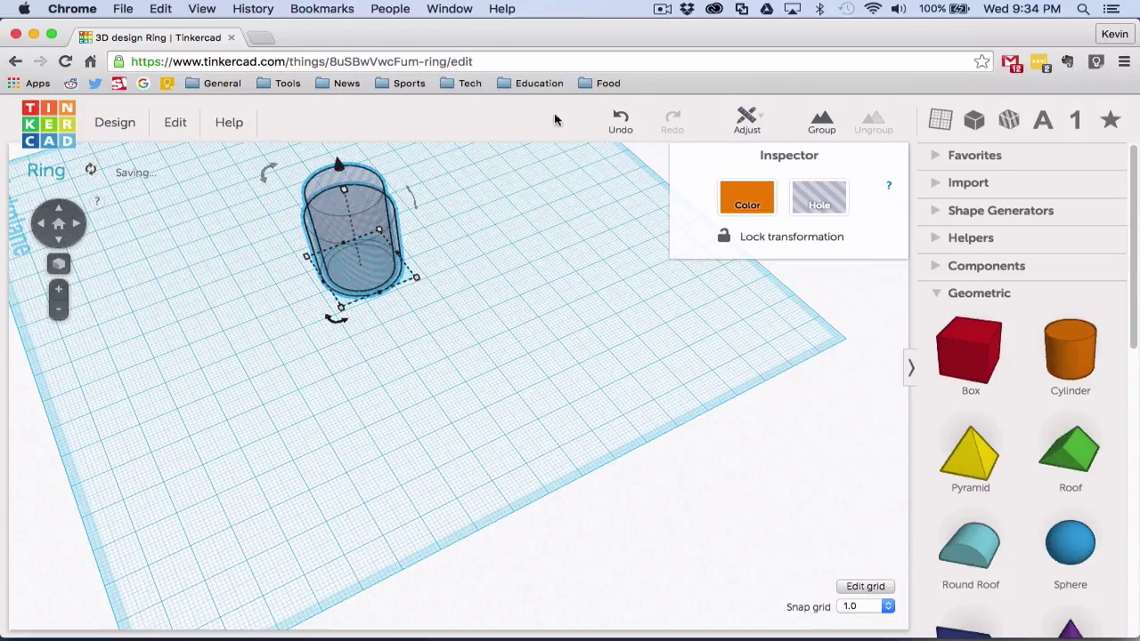
click(621, 120)
click(204, 259)
Step: Turn only the blue cylinder into a hole and group it with the orange cylinder to cut a centred opening
click(362, 208)
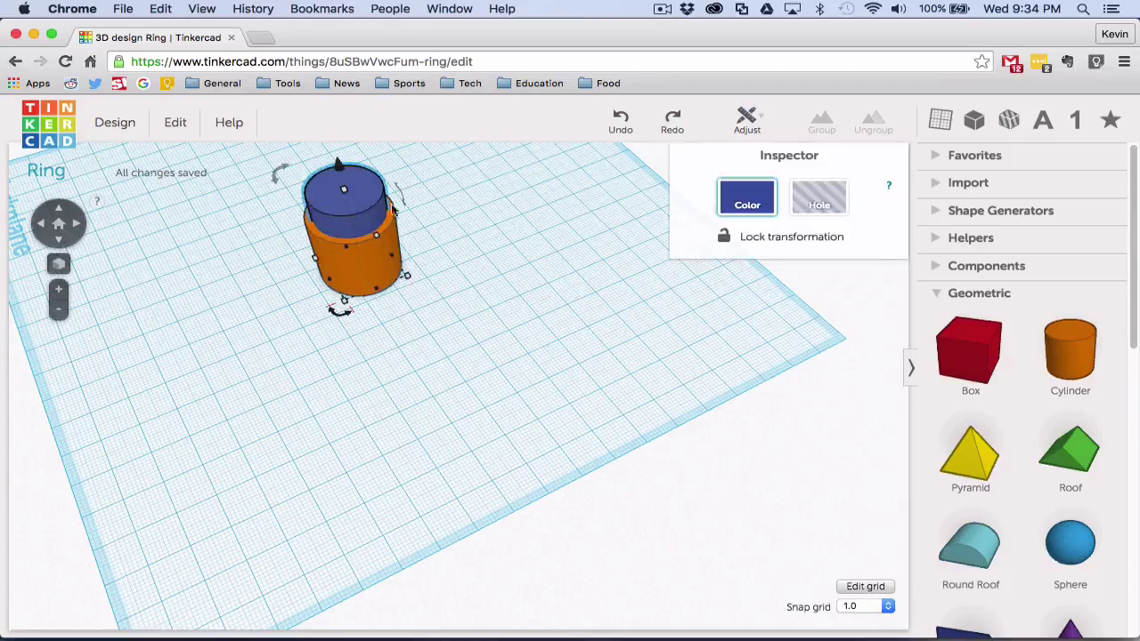
click(831, 200)
drag(246, 175, 488, 338)
click(821, 121)
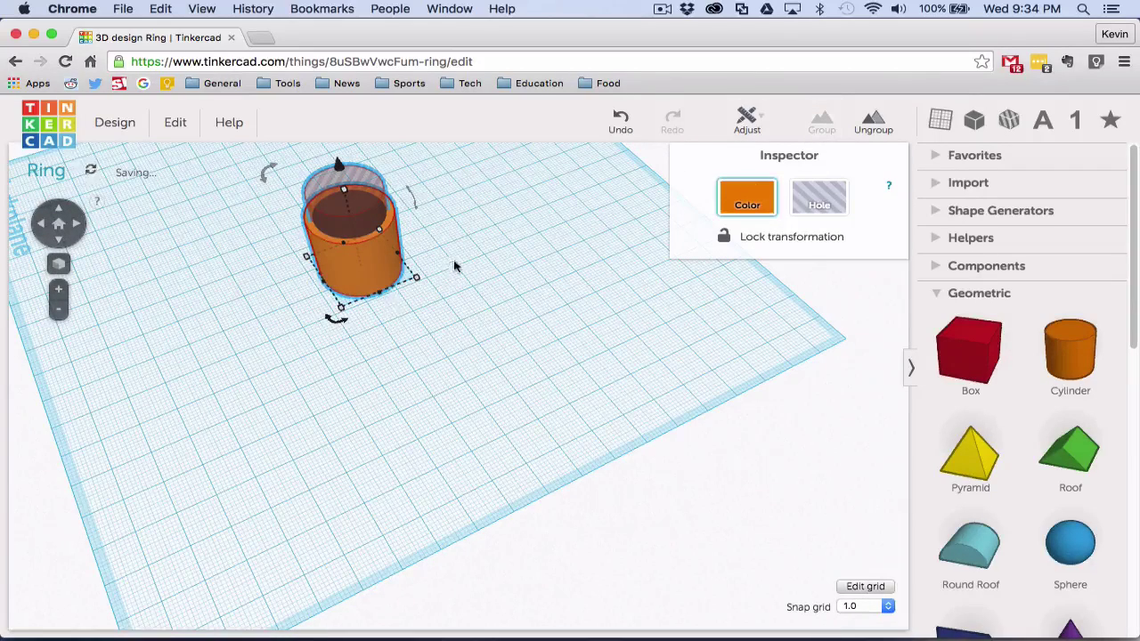
Step: Reduce the height of the hollow cylinder to form a thin ring band, and select the ring
right_drag(491, 216, 372, 252)
drag(376, 240, 378, 279)
click(359, 256)
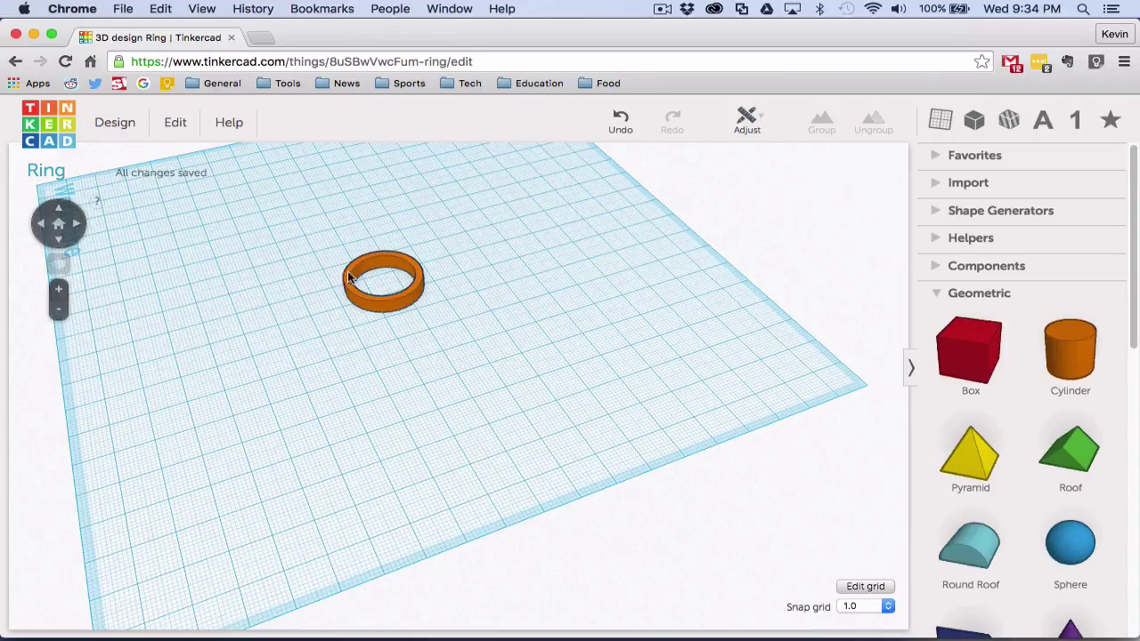
click(349, 277)
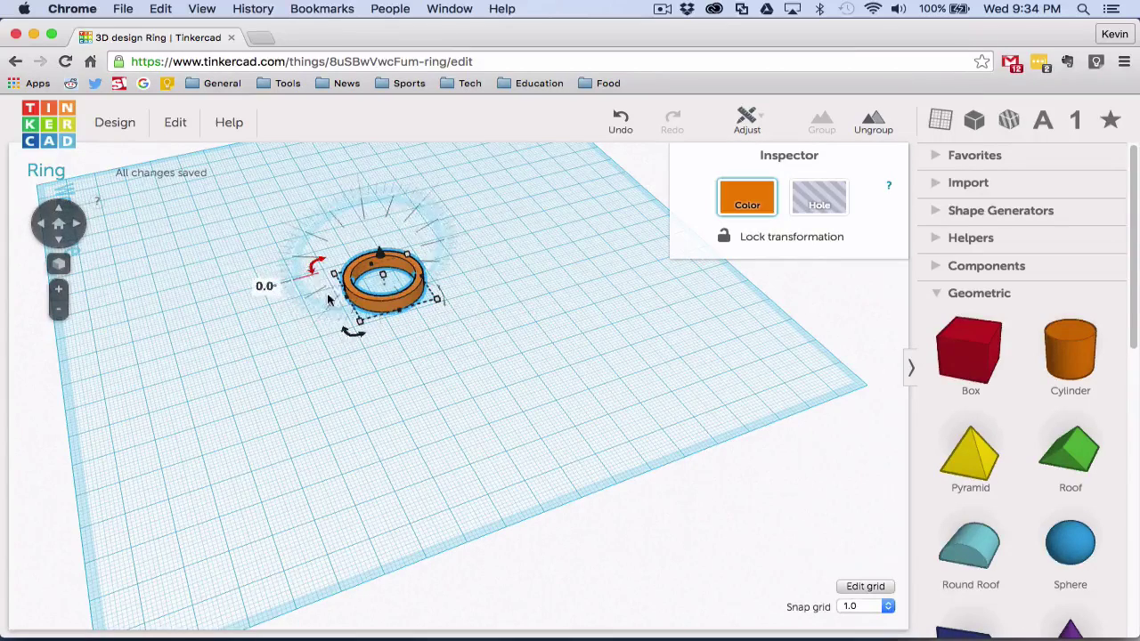
Step: Rotate the ring upright onto its edge and raise it 9.50 mm so it rests on the workplane
right_drag(575, 287, 540, 300)
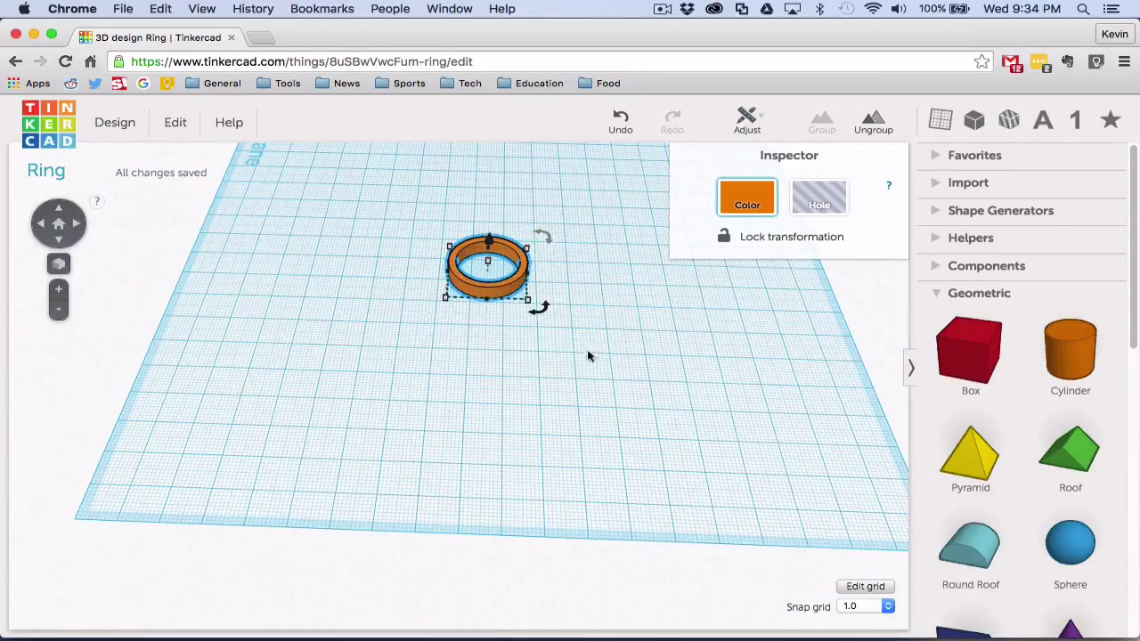
drag(588, 357, 456, 342)
scroll(590, 276, down, 6)
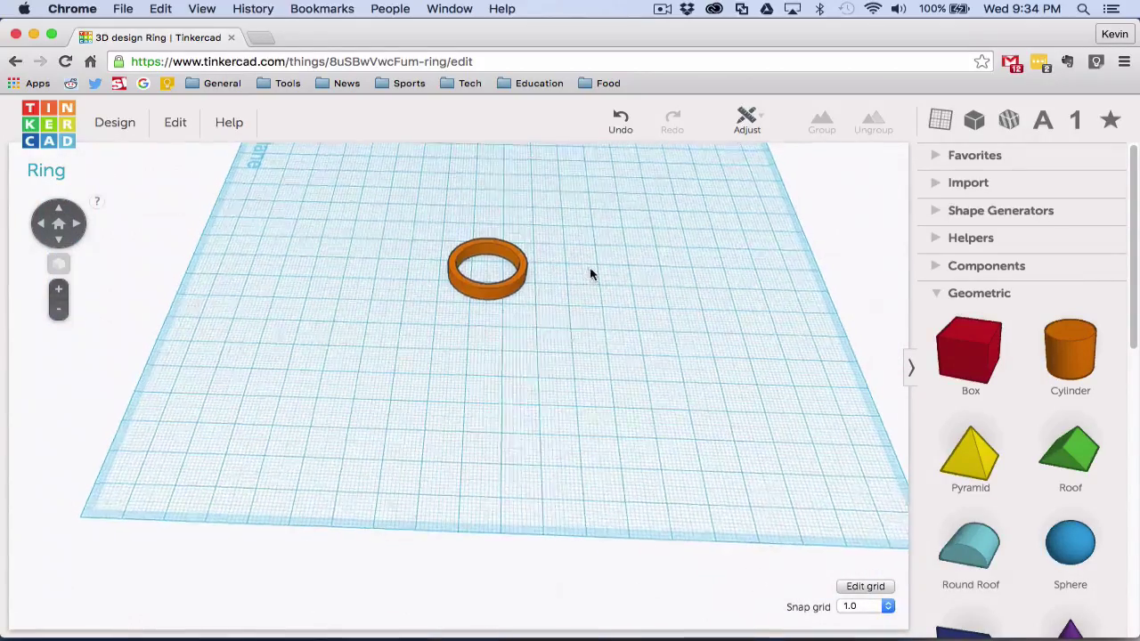
right_drag(416, 336, 336, 389)
click(336, 389)
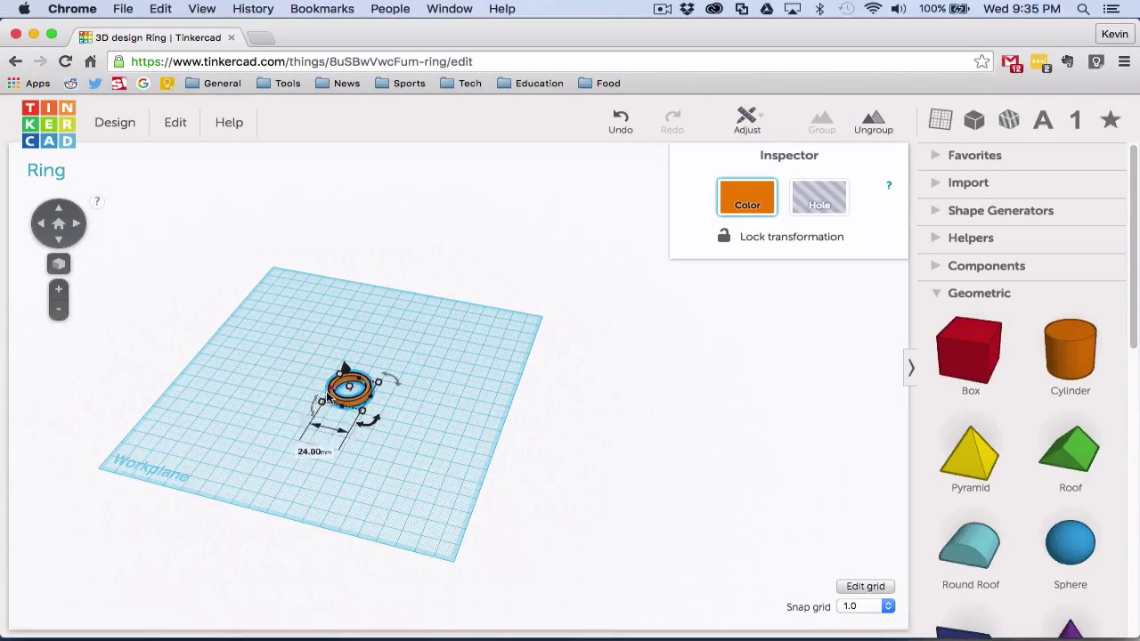
drag(398, 379, 299, 283)
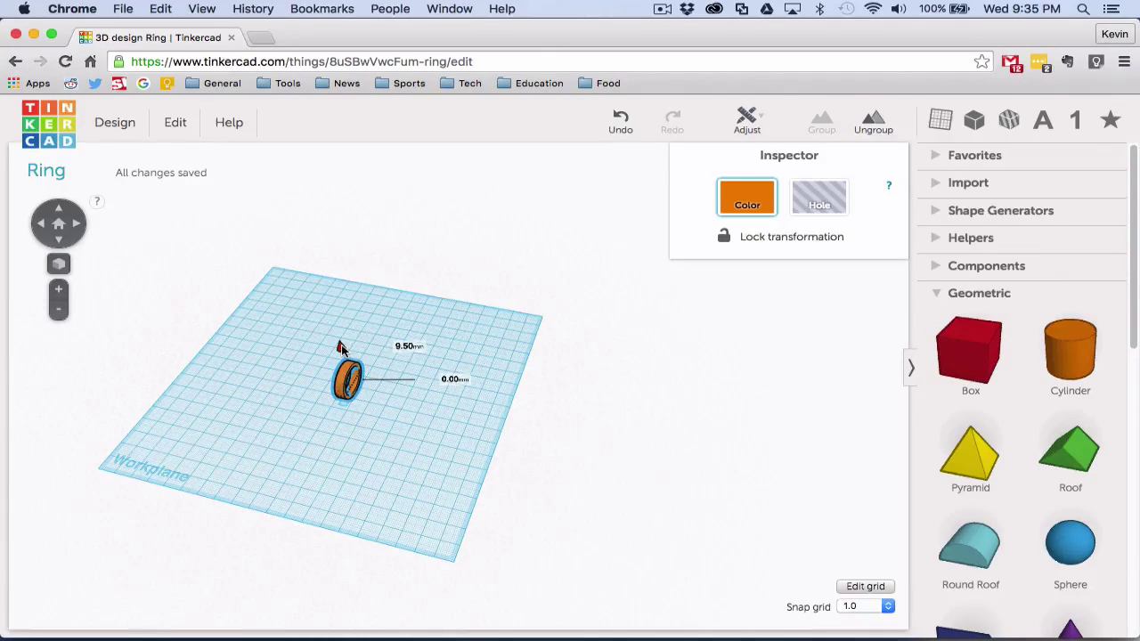
click(341, 348)
click(495, 363)
right_drag(490, 361, 348, 356)
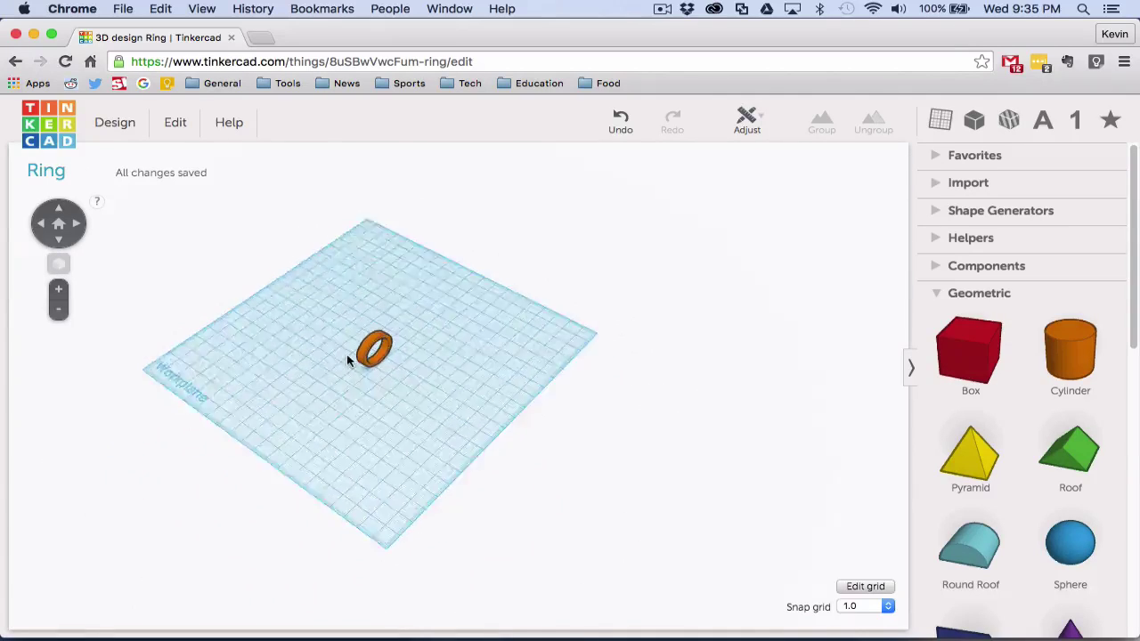
Step: Look through the Letters and Number shape categories for a decoration for the ring
click(940, 295)
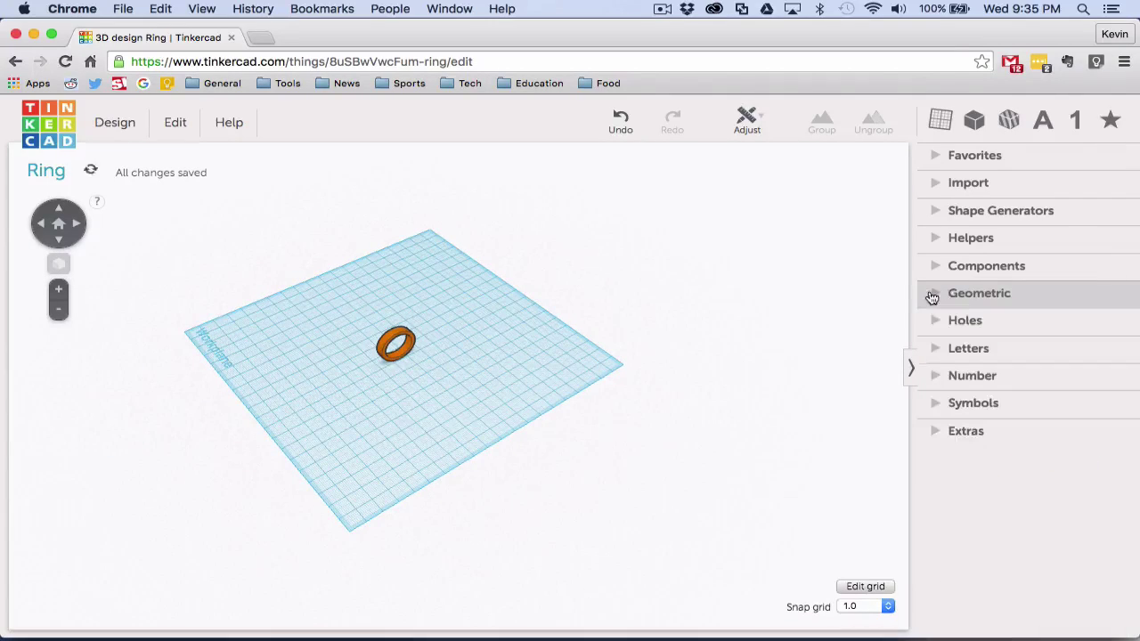
click(937, 349)
scroll(1024, 322, down, 3)
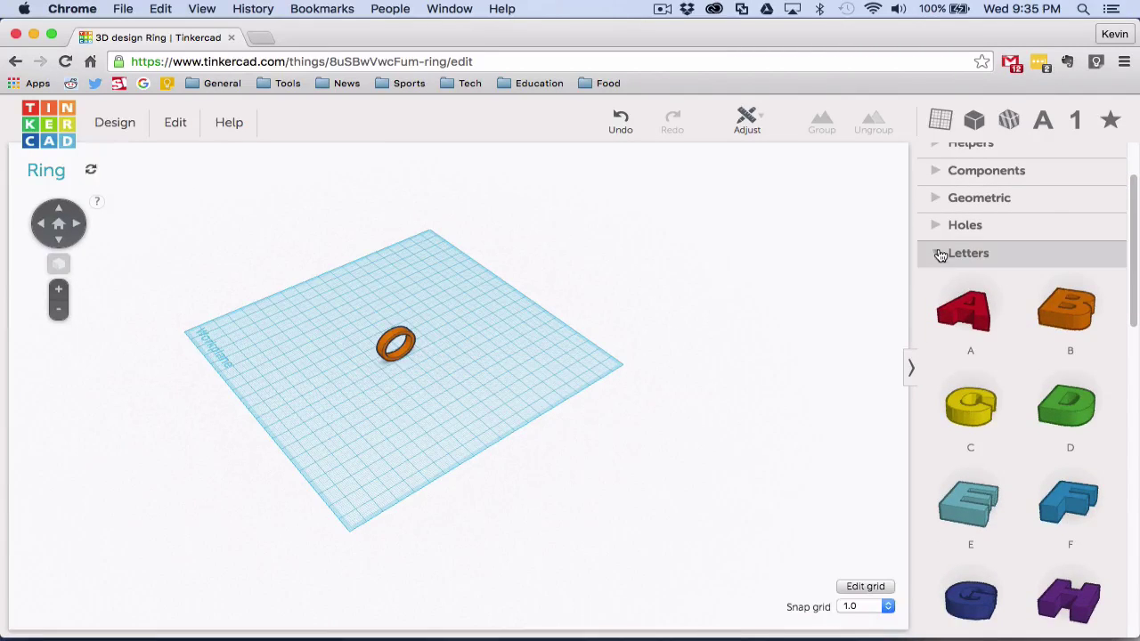
click(941, 255)
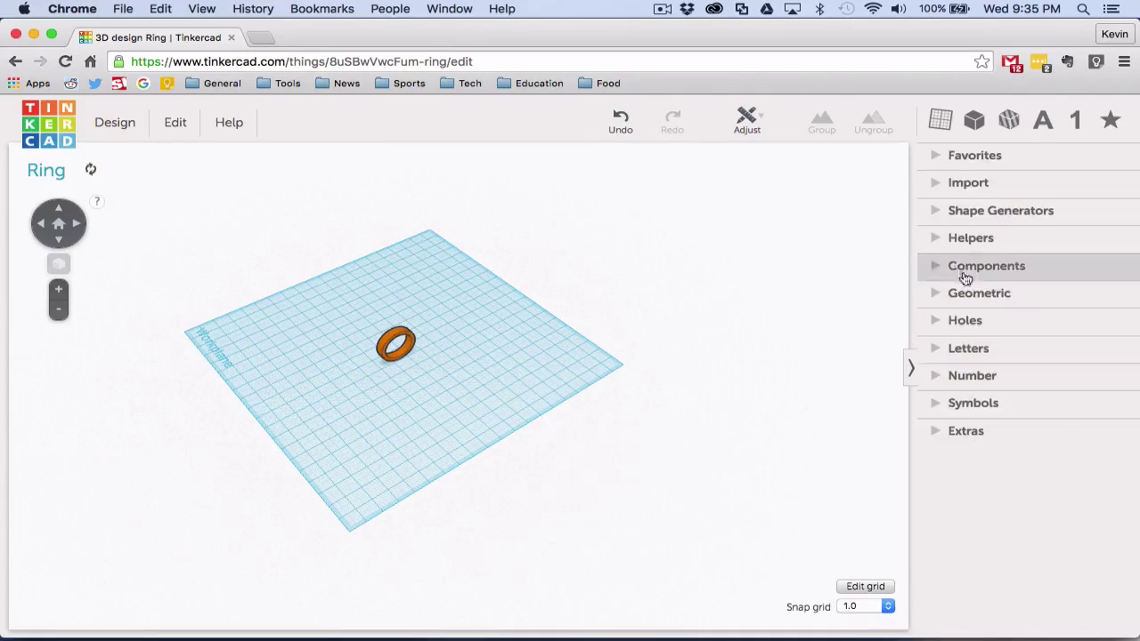
click(940, 354)
click(938, 350)
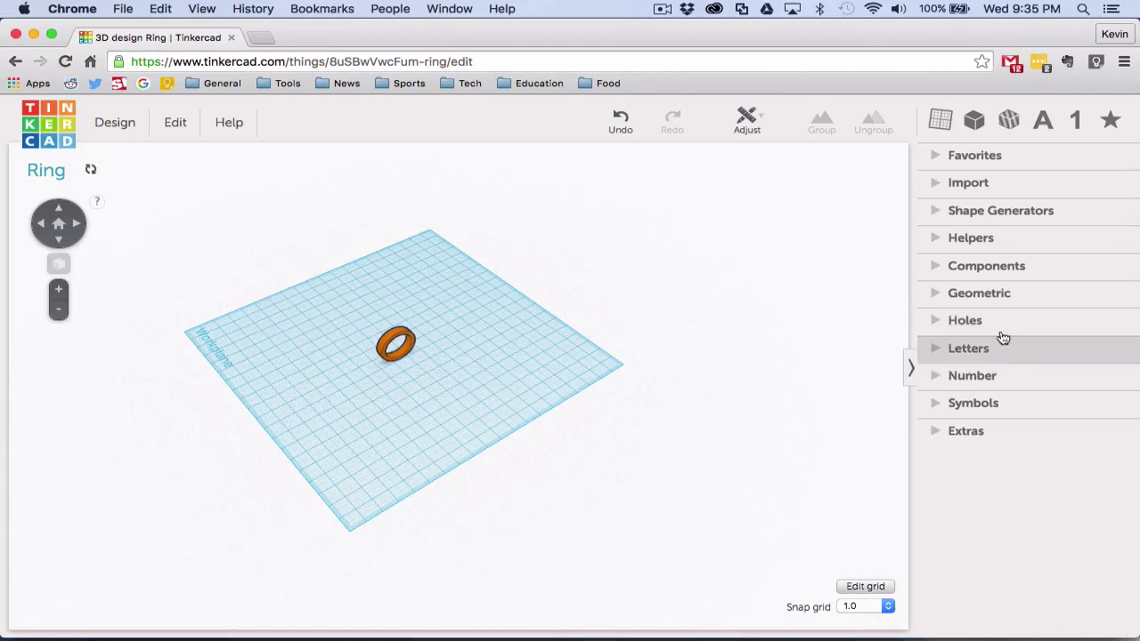
click(939, 380)
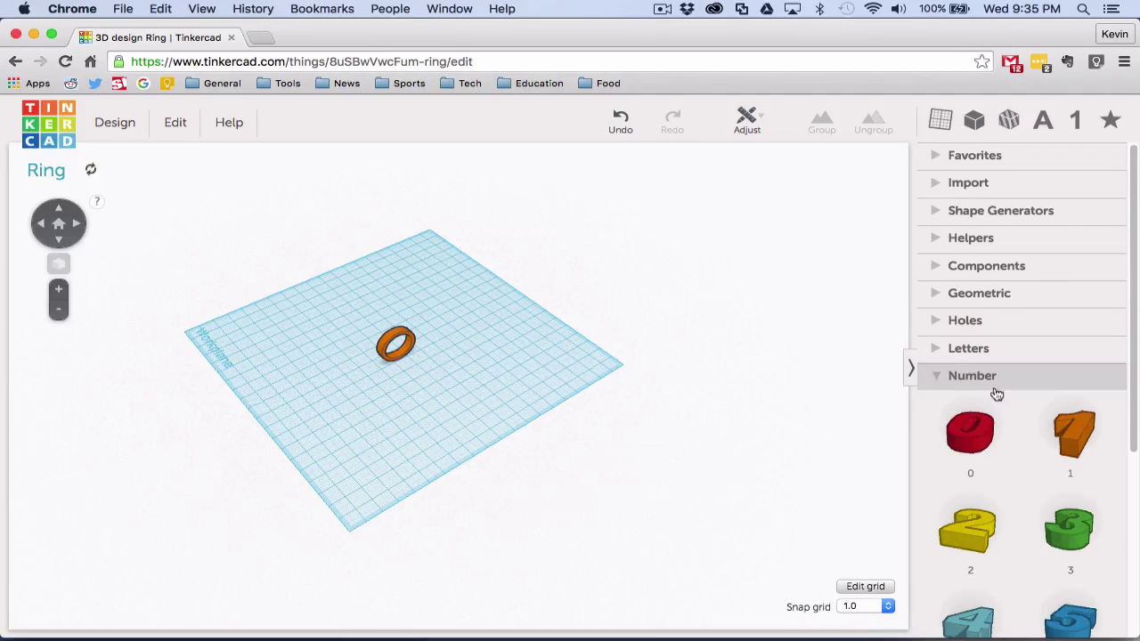
click(938, 379)
Step: Add the red Heart symbol to the workplane, shrink it, and position it upright above the ring
click(939, 405)
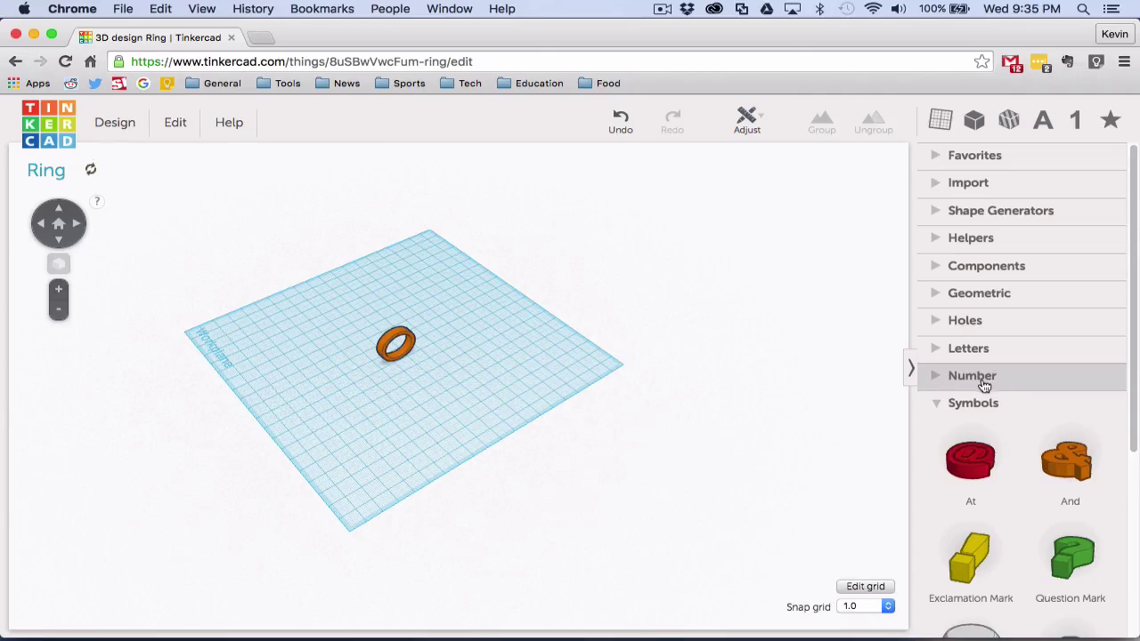
scroll(1006, 392, down, 5)
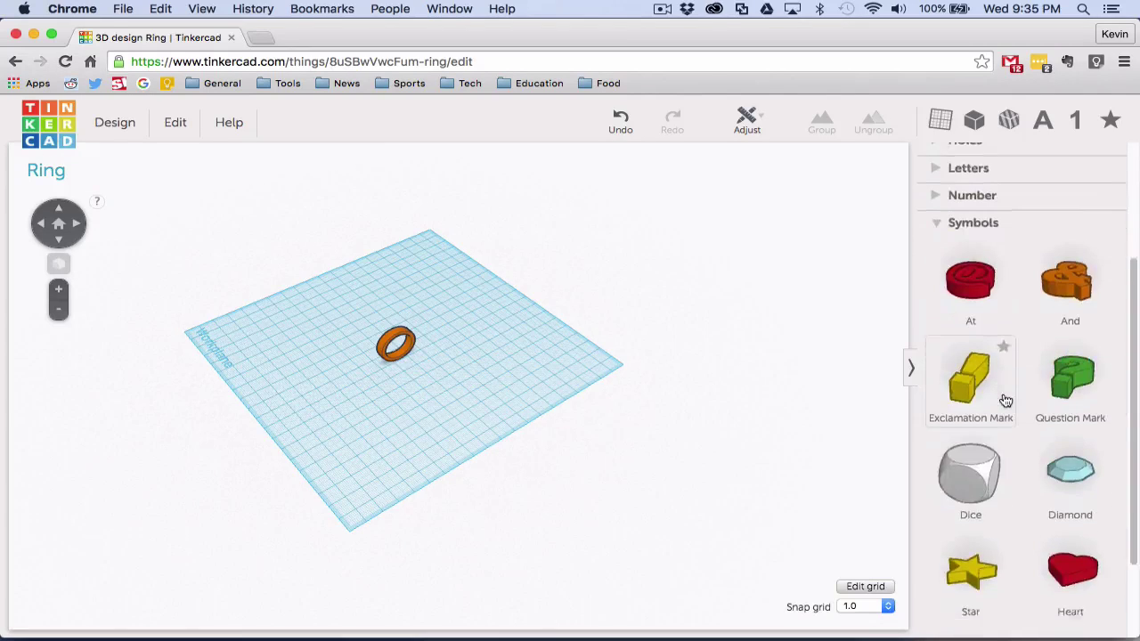
drag(1071, 514, 585, 385)
drag(428, 372, 482, 421)
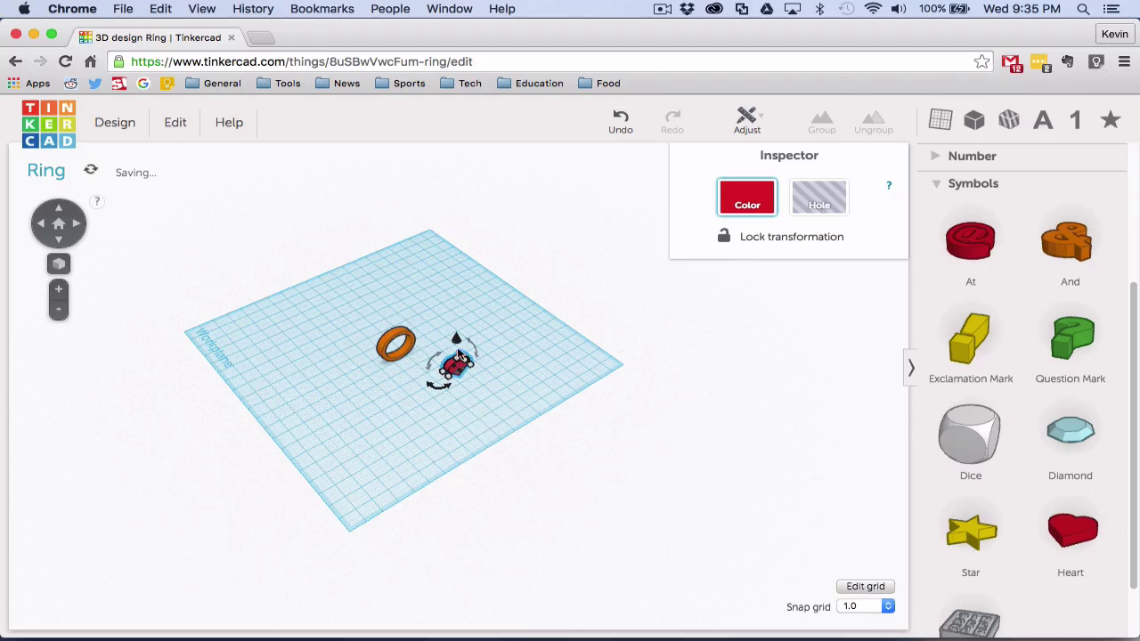
drag(456, 342, 401, 336)
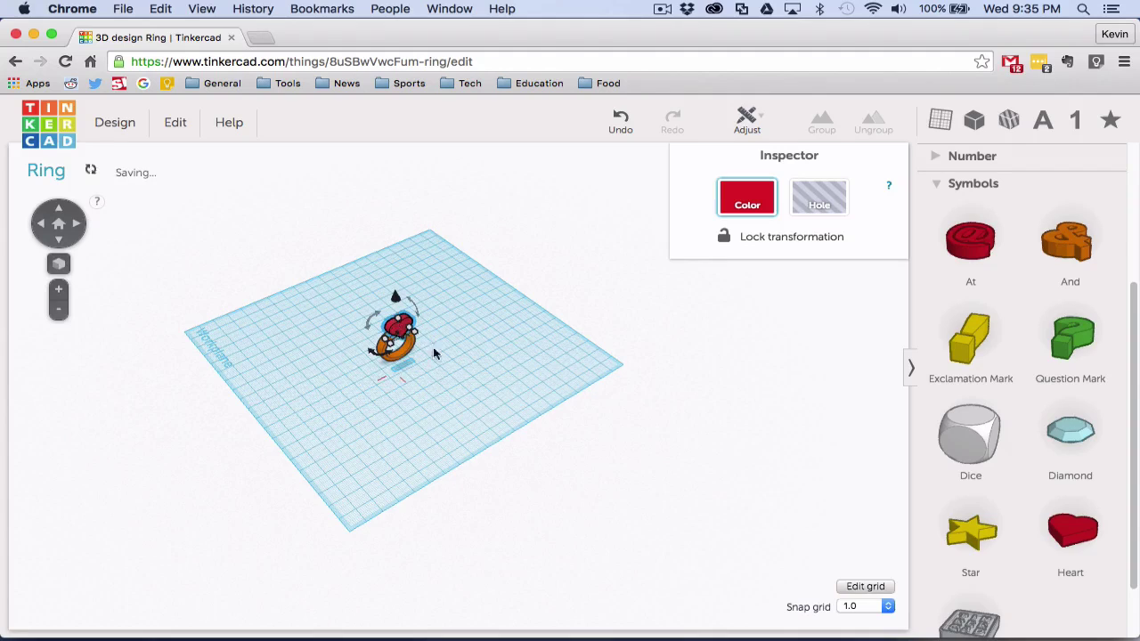
Step: Select the heart and the ring together and align them horizontally so the heart is centred over the ring
right_drag(283, 369, 323, 348)
drag(316, 326, 413, 408)
click(747, 120)
click(753, 149)
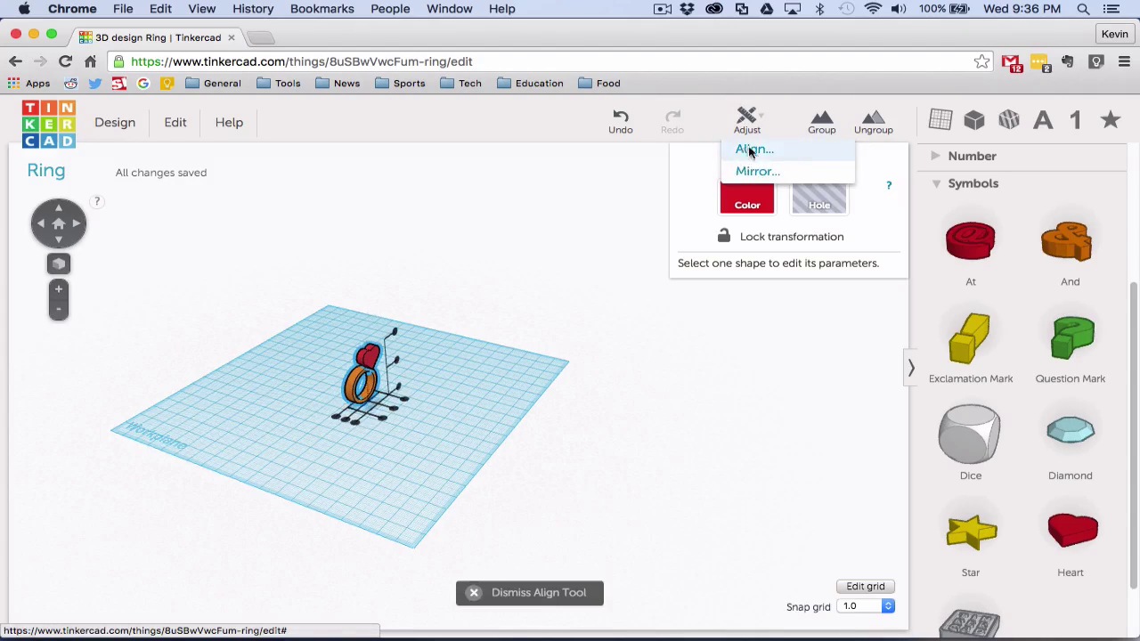
click(352, 422)
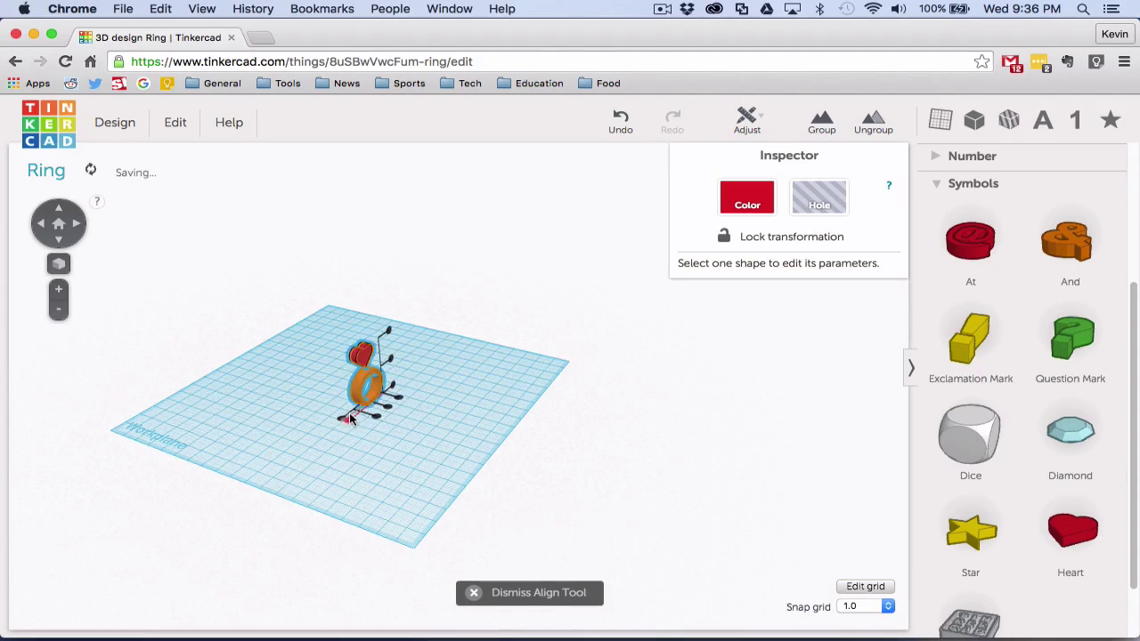
click(427, 359)
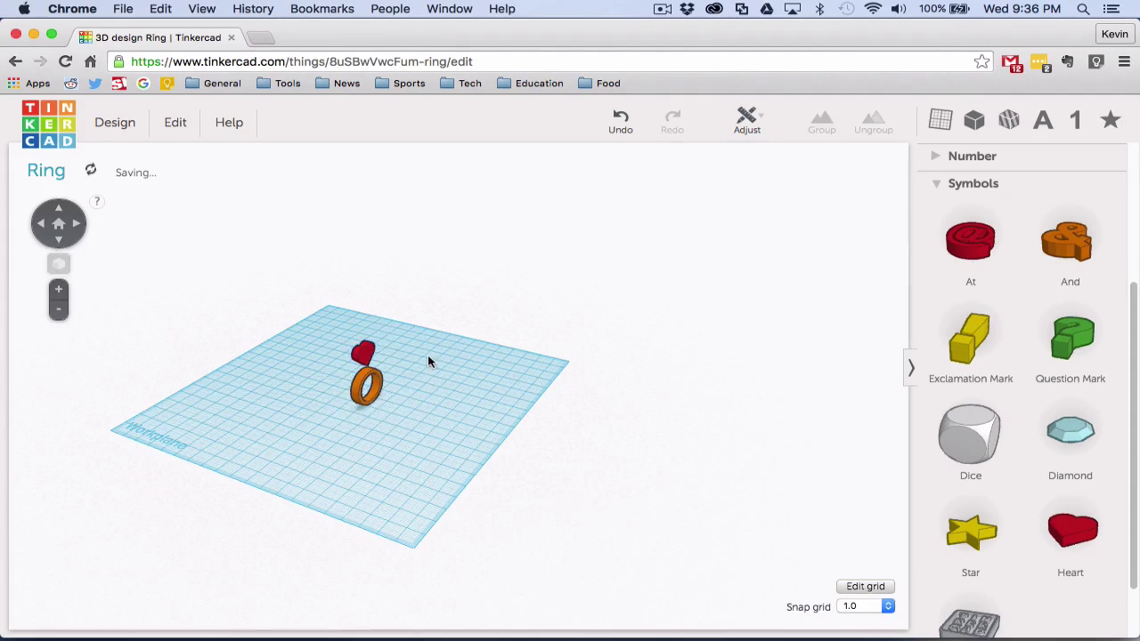
Step: Lower the heart until its point meets the ring band
right_drag(425, 336, 454, 333)
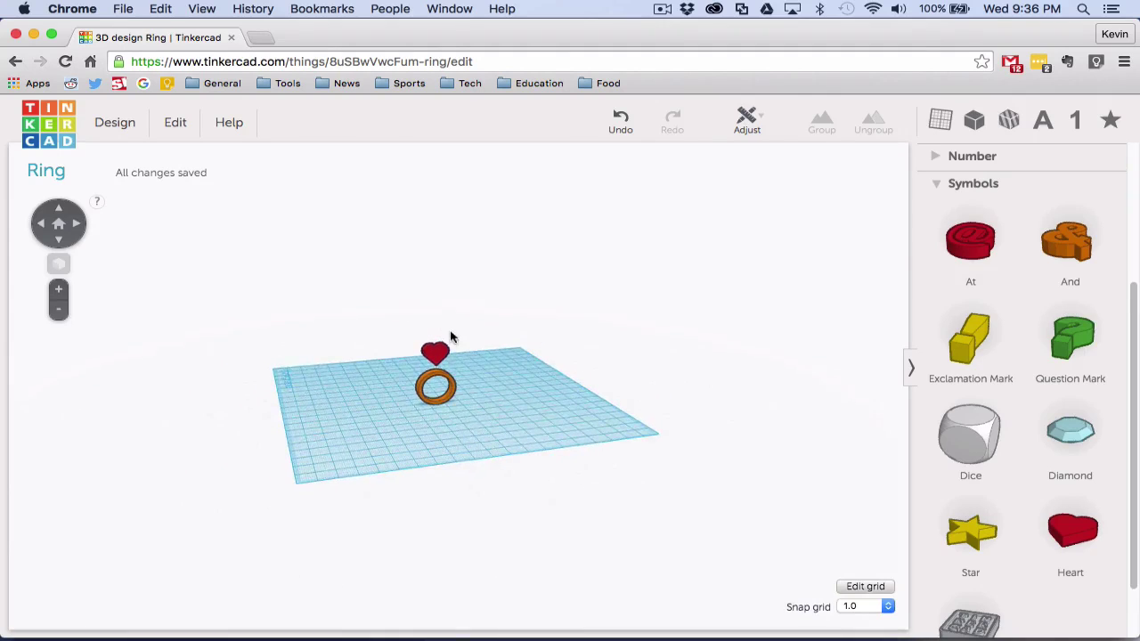
click(435, 342)
drag(435, 319, 436, 331)
click(363, 340)
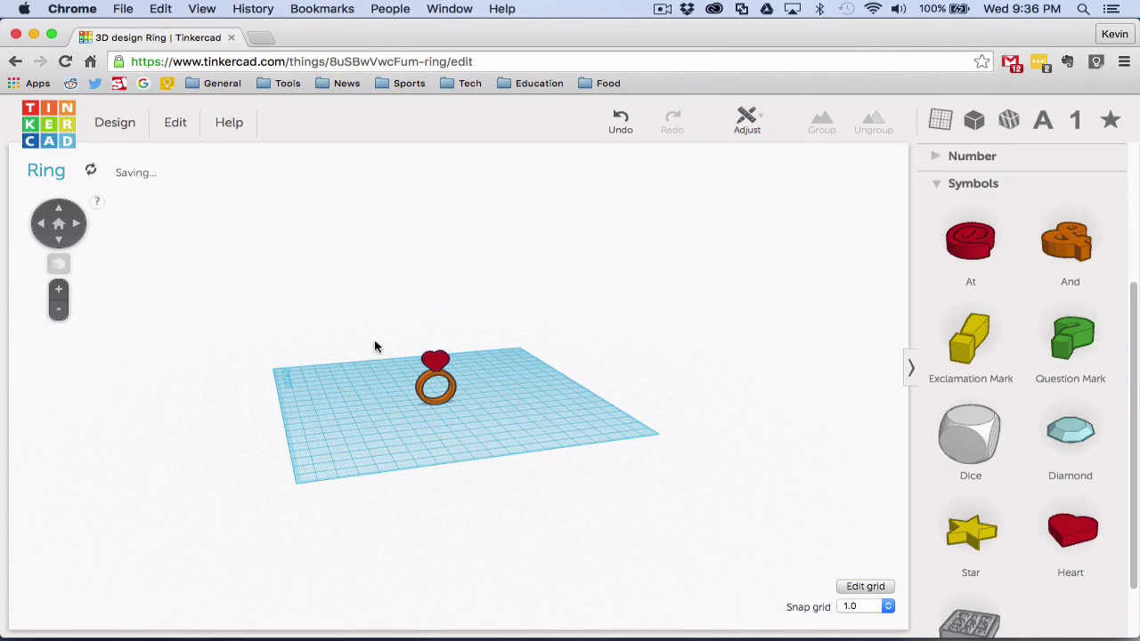
drag(490, 447, 491, 447)
click(353, 406)
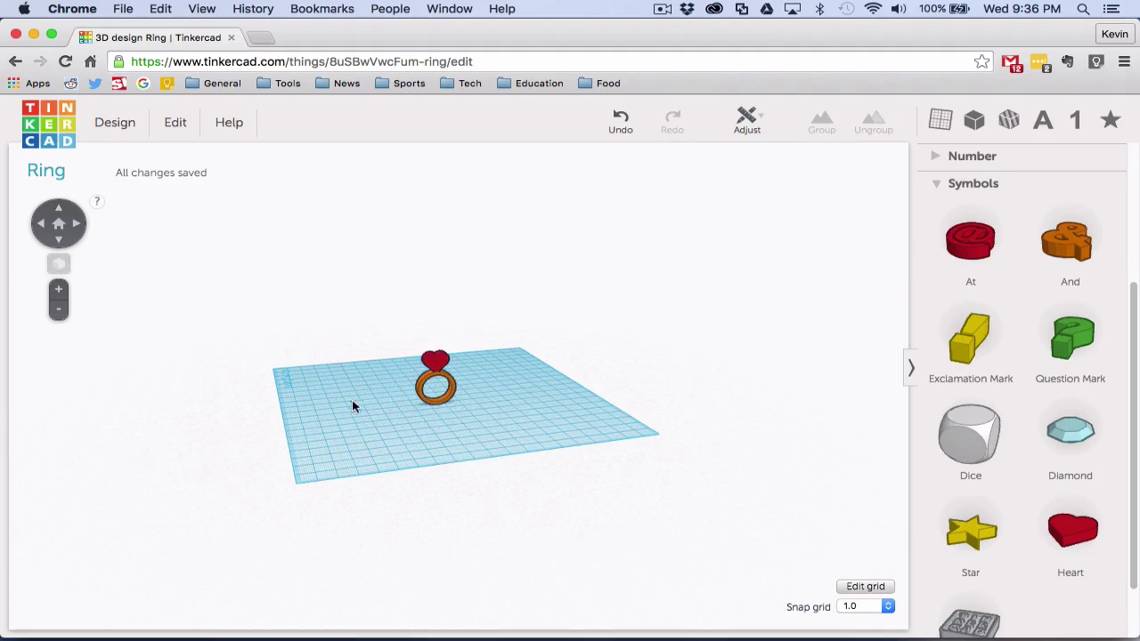
Step: Undo a trial sideways move of the heart, and group the heart and the ring into one object
drag(436, 362, 408, 362)
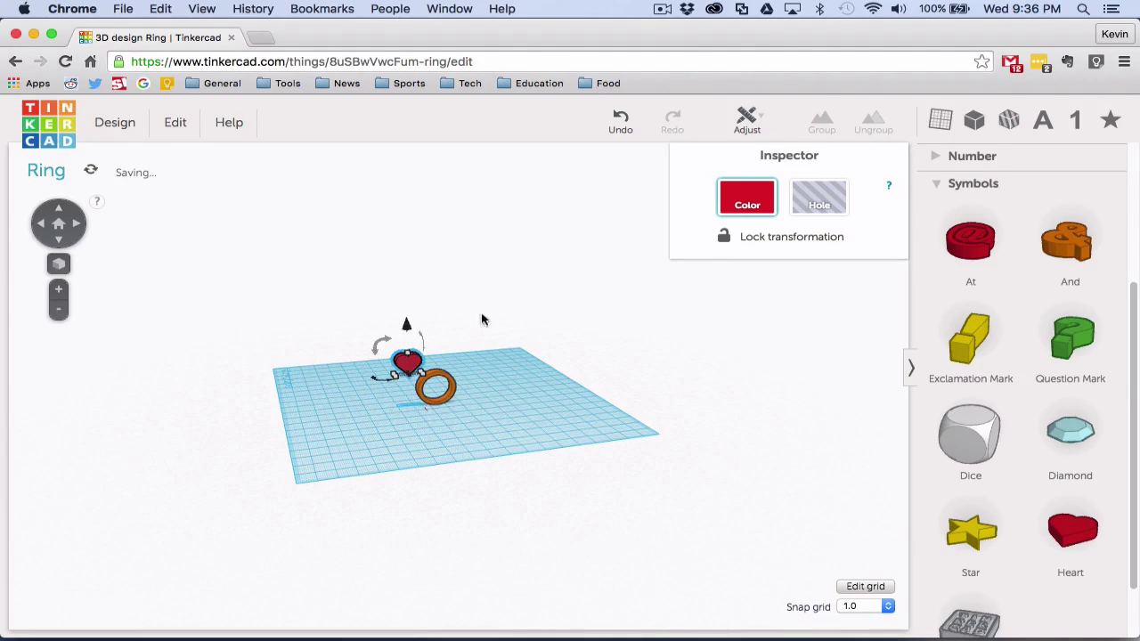
click(621, 122)
drag(359, 334, 475, 433)
click(821, 121)
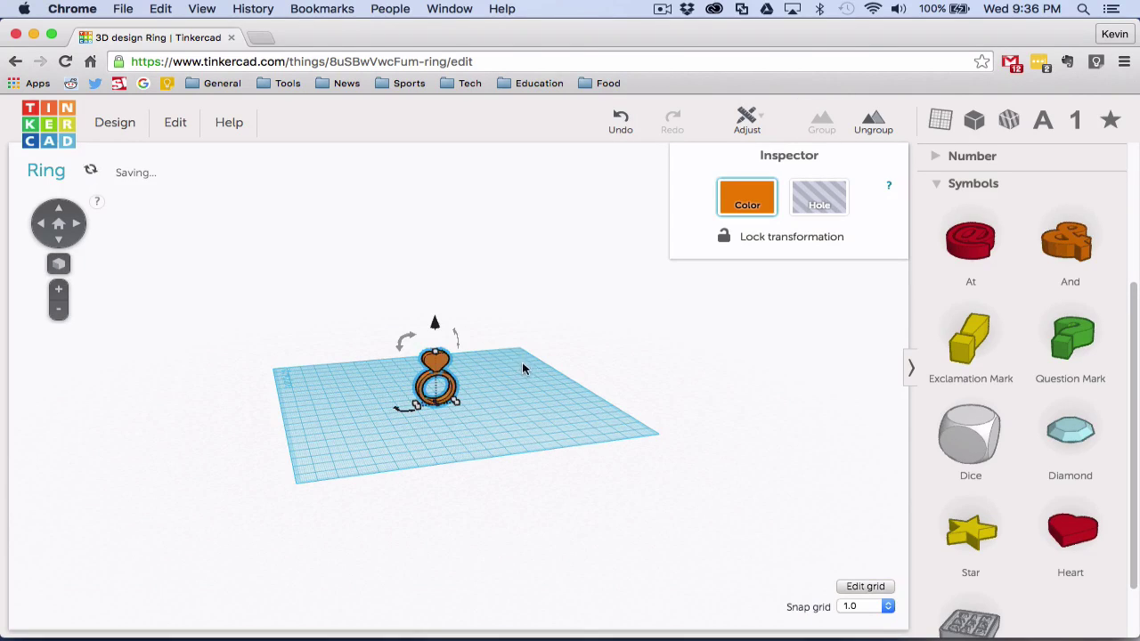
click(512, 370)
drag(433, 367, 475, 408)
Step: Try adding a letter K from the letter shapes beside the ring, and delete it
scroll(492, 398, up, 5)
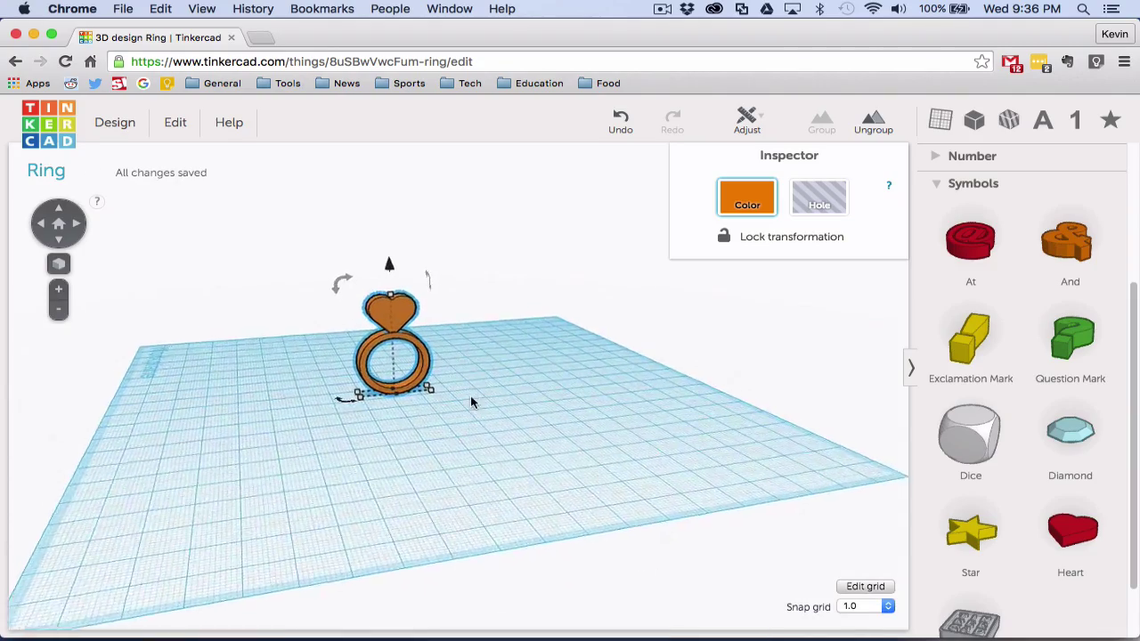
right_drag(323, 486, 389, 365)
scroll(392, 361, up, 4)
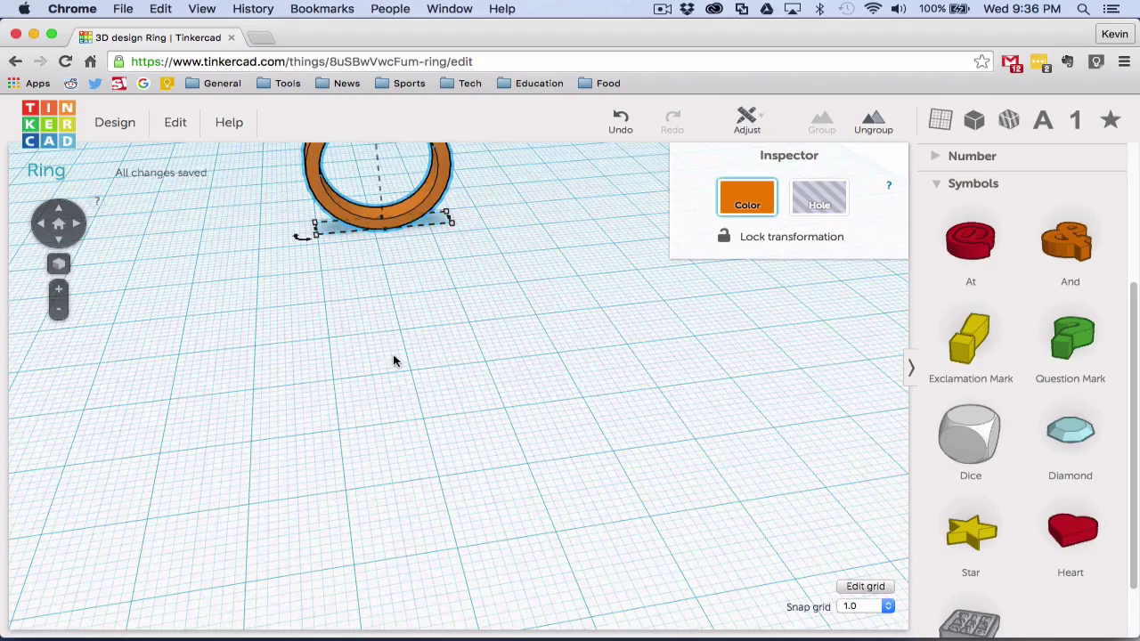
right_drag(397, 313, 386, 445)
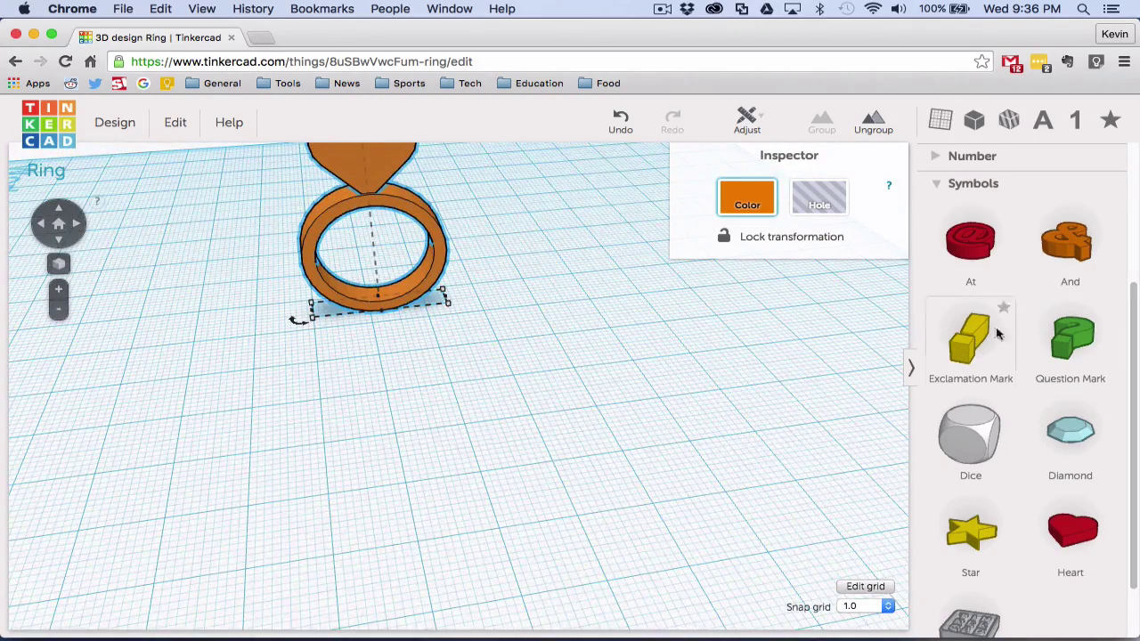
click(942, 184)
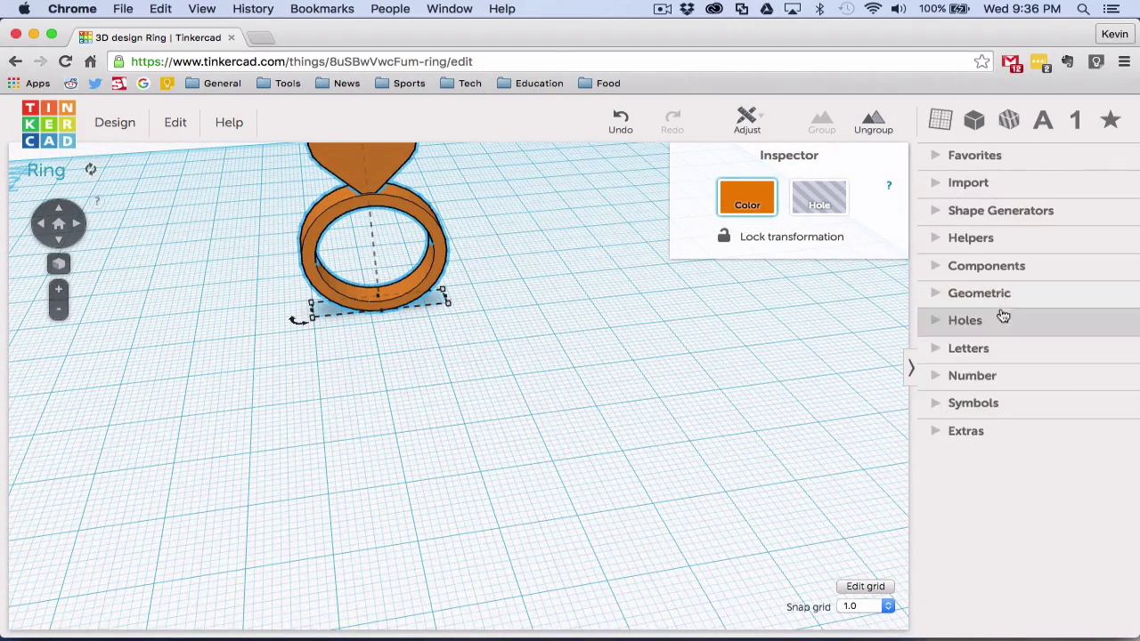
click(936, 350)
scroll(1017, 336, down, 5)
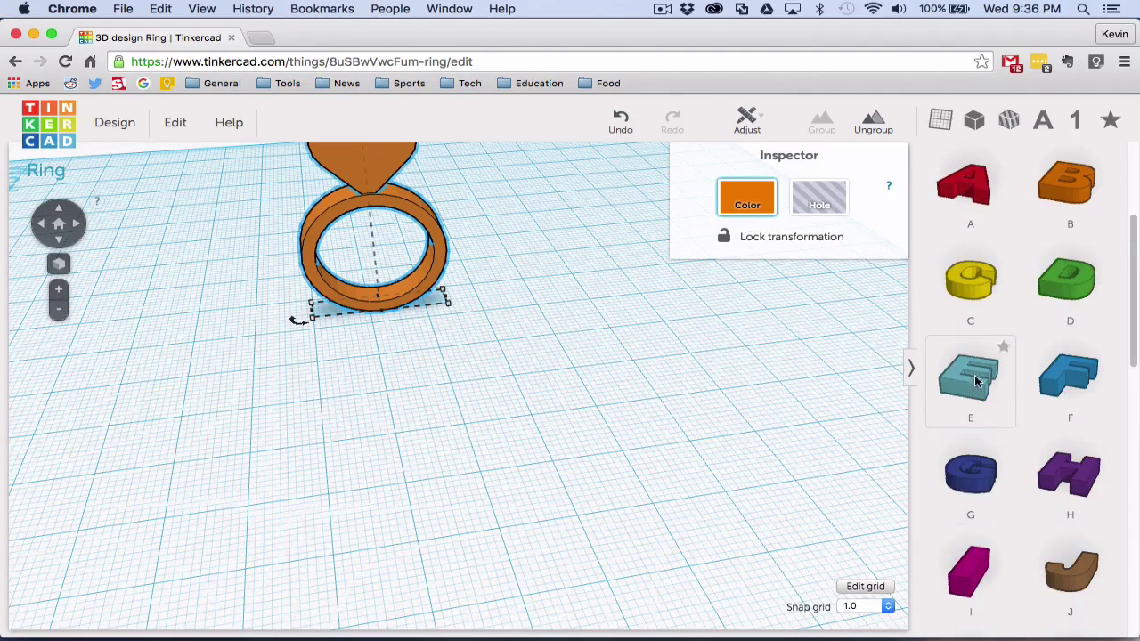
scroll(1014, 388, down, 4)
drag(991, 480, 739, 490)
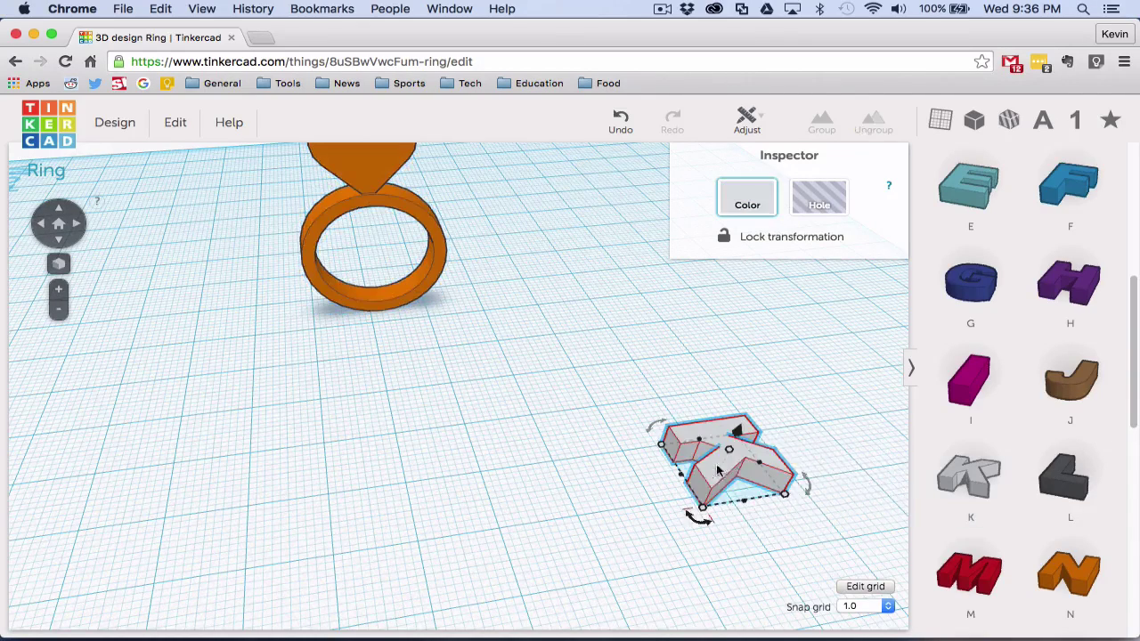
key(Delete)
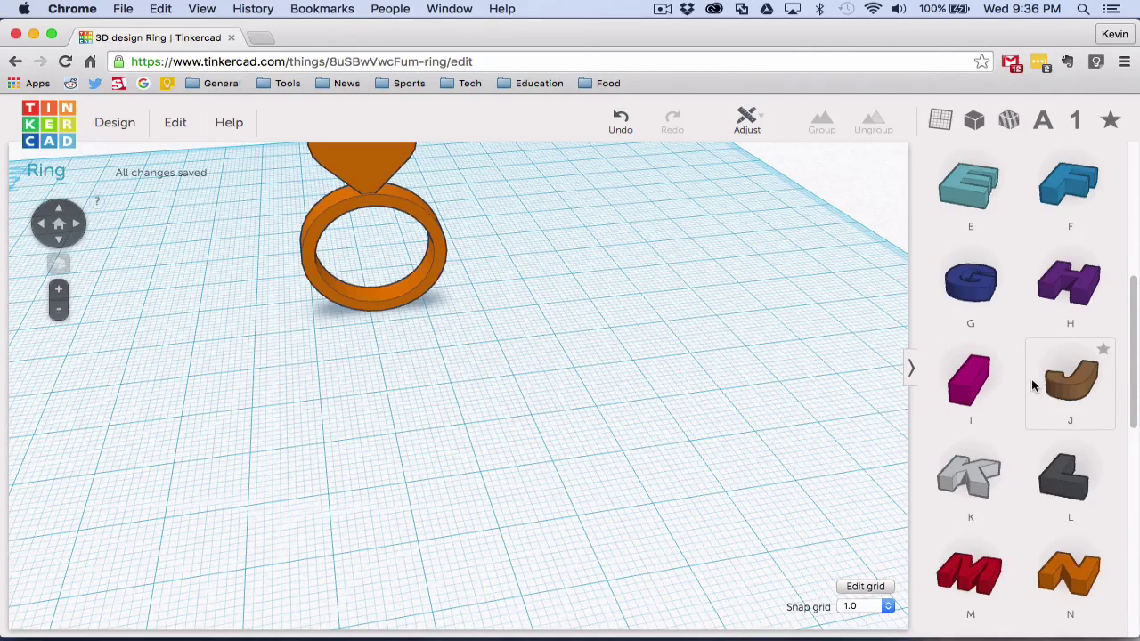
Step: Browse the Tinkercad and Community shape generators for available custom shapes
scroll(1030, 386, up, 5)
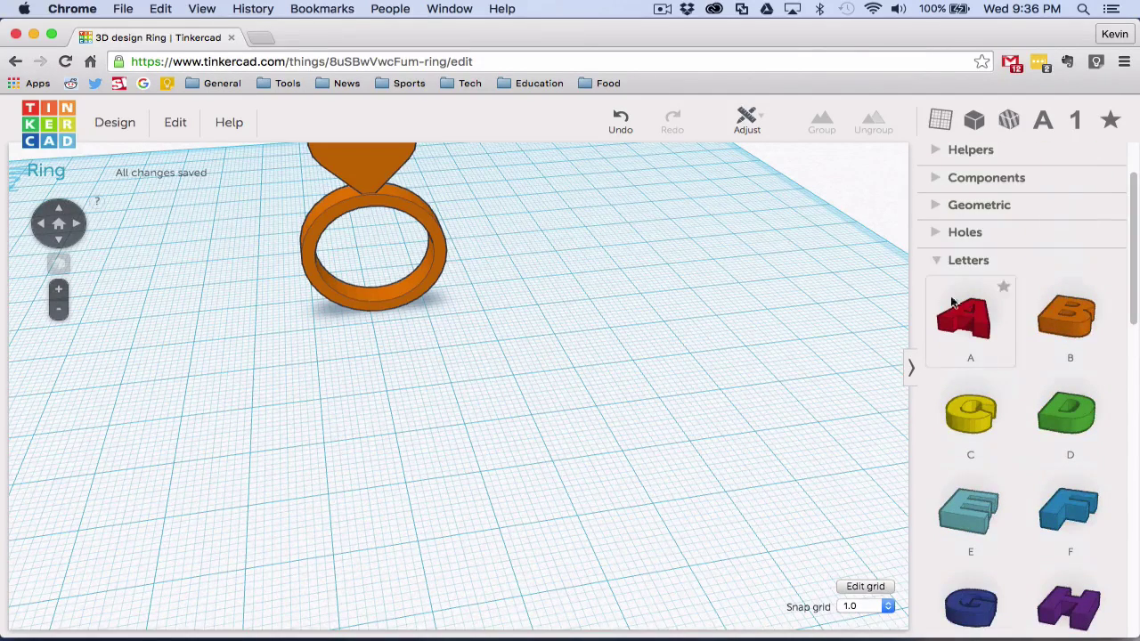
click(939, 261)
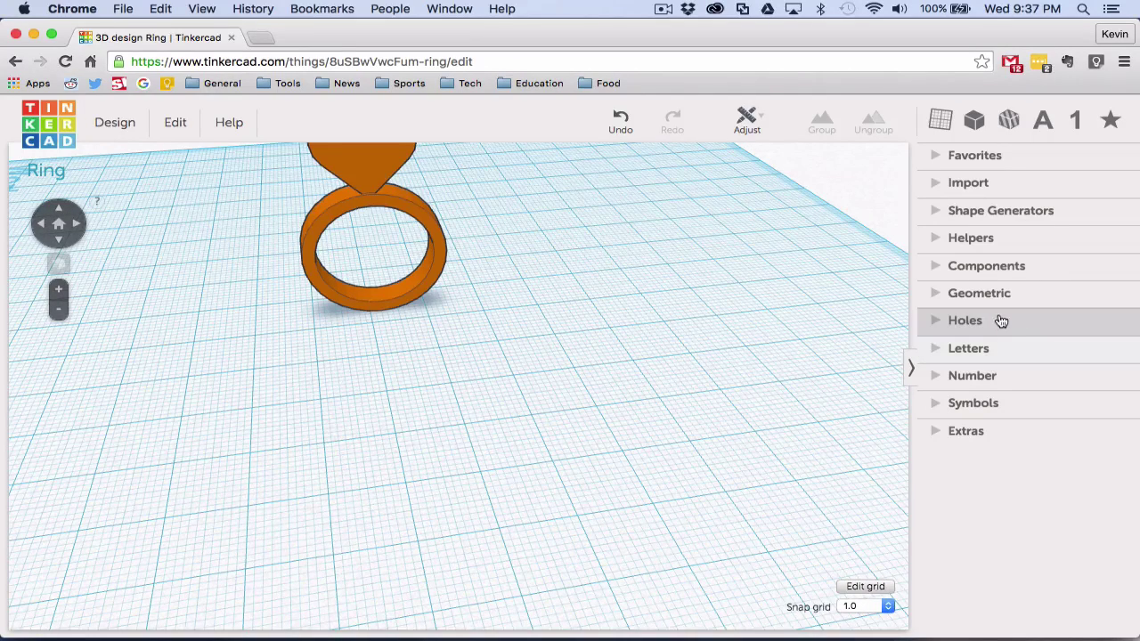
click(946, 211)
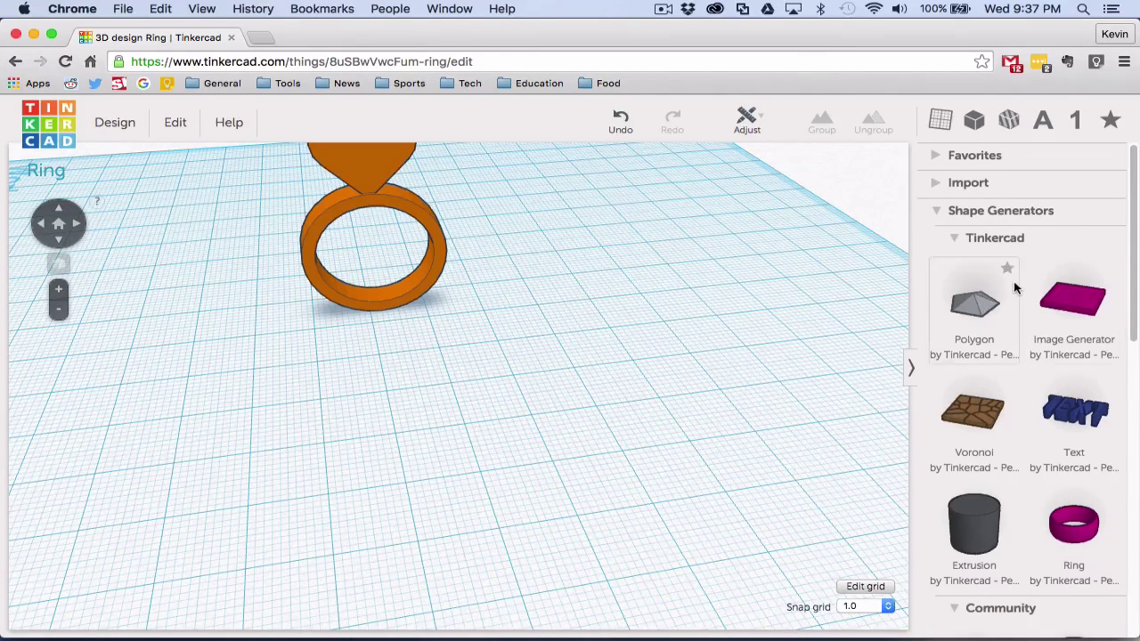
scroll(1020, 278, down, 5)
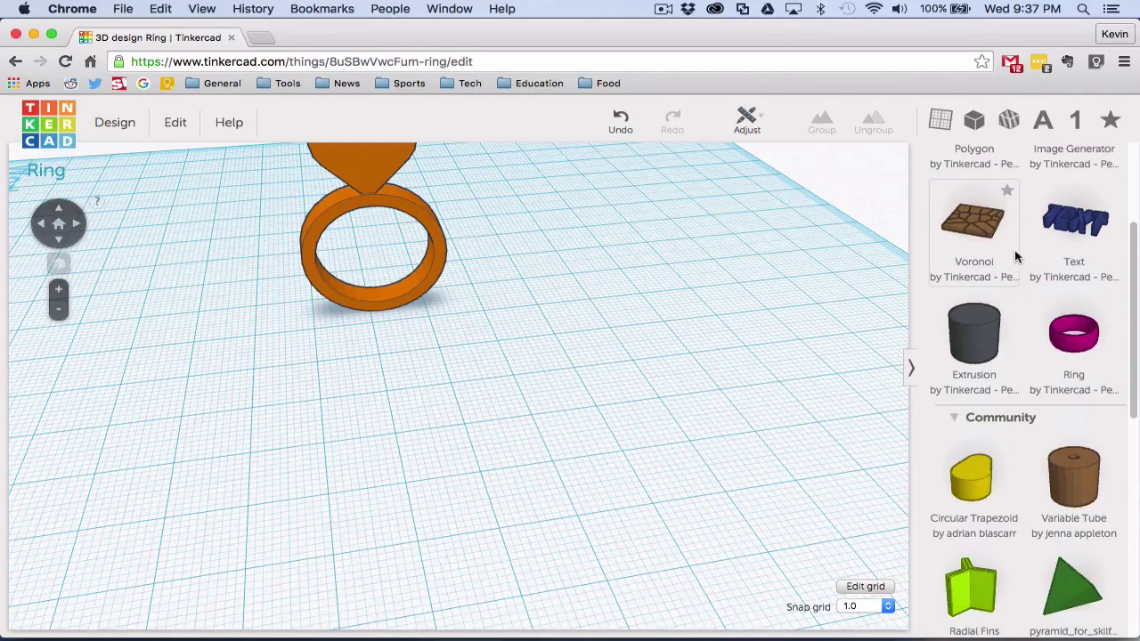
scroll(1017, 256, down, 4)
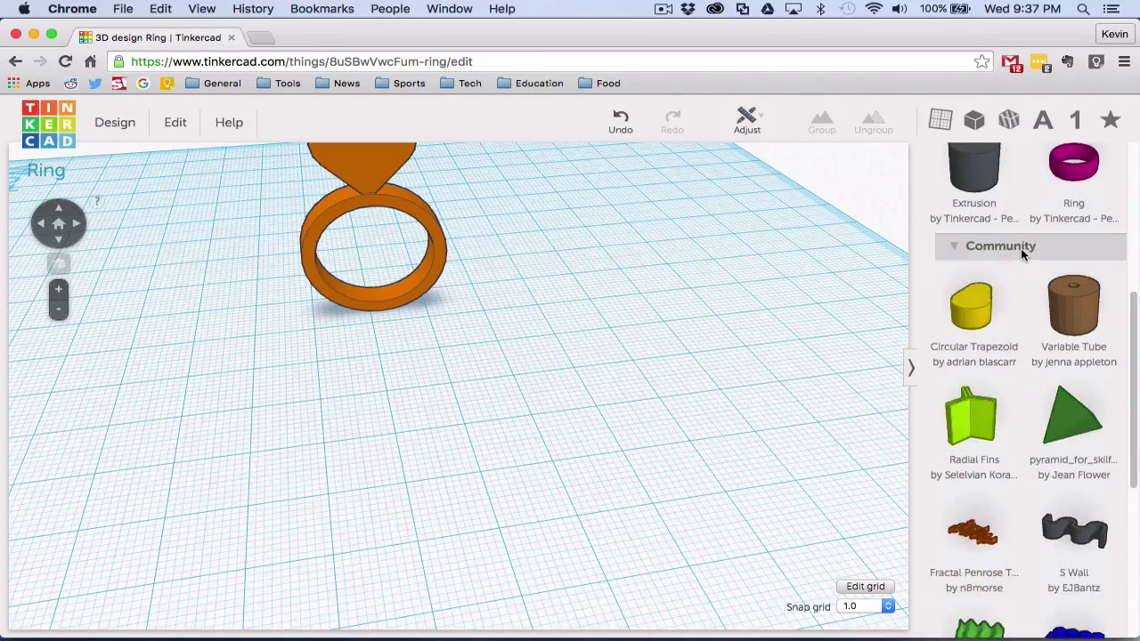
scroll(1022, 258, down, 4)
scroll(1023, 258, up, 8)
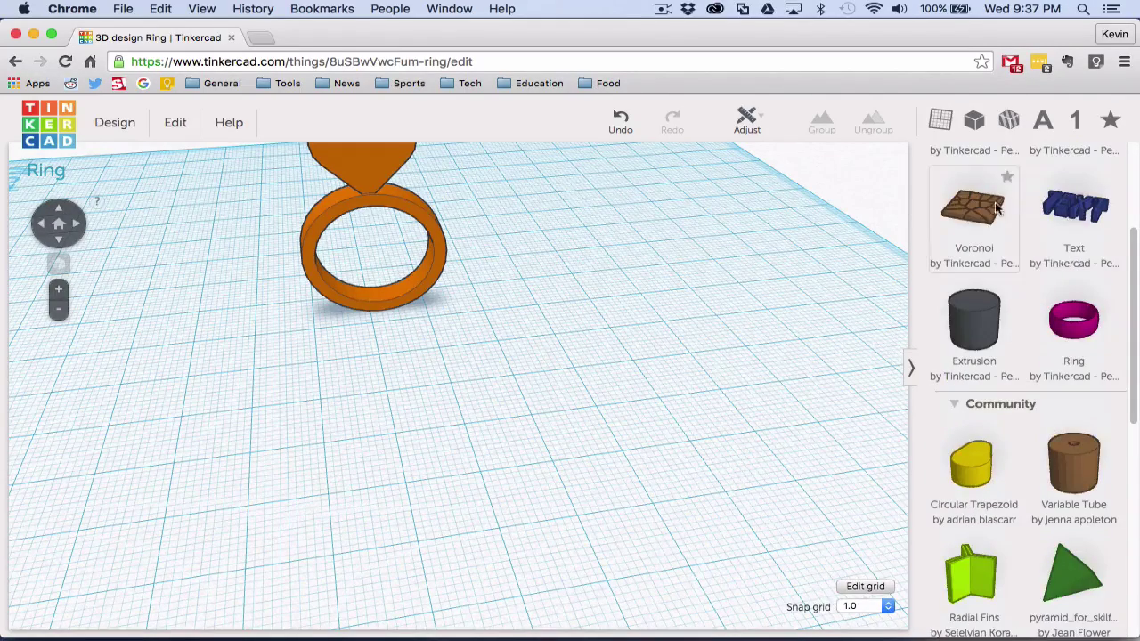
Step: Try a Radial Fins shape beside the ring with height 35.06 mm, fin length 28.35 mm, inner radius 17.38 mm, wall thickness 2.65 mm and 6 fins
scroll(1035, 261, down, 5)
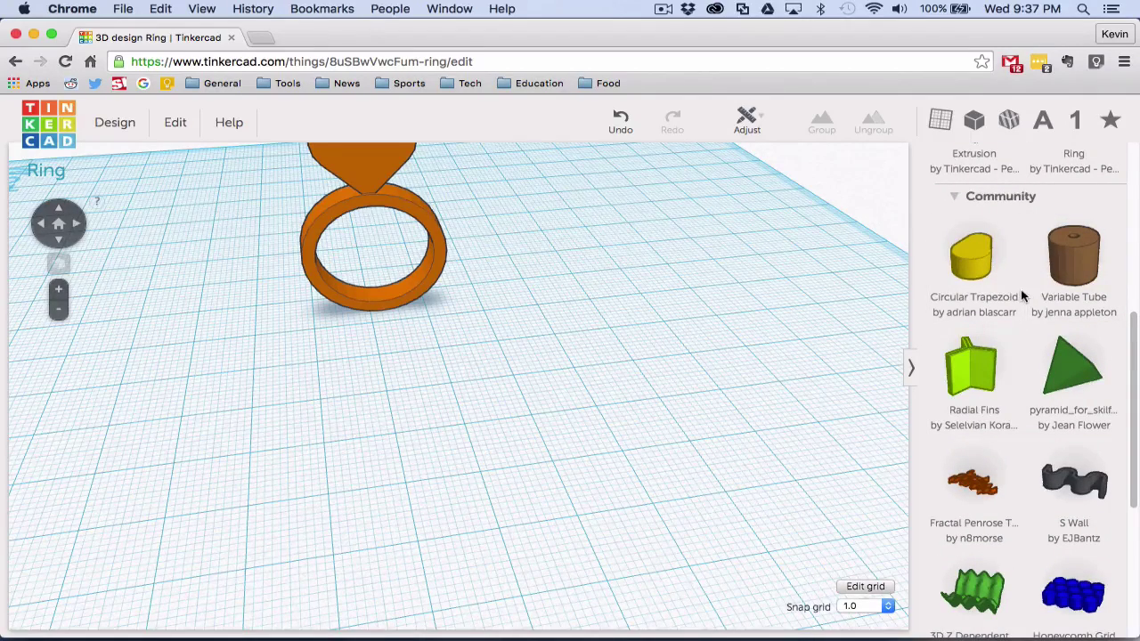
scroll(1024, 292, down, 1)
scroll(1029, 284, up, 1)
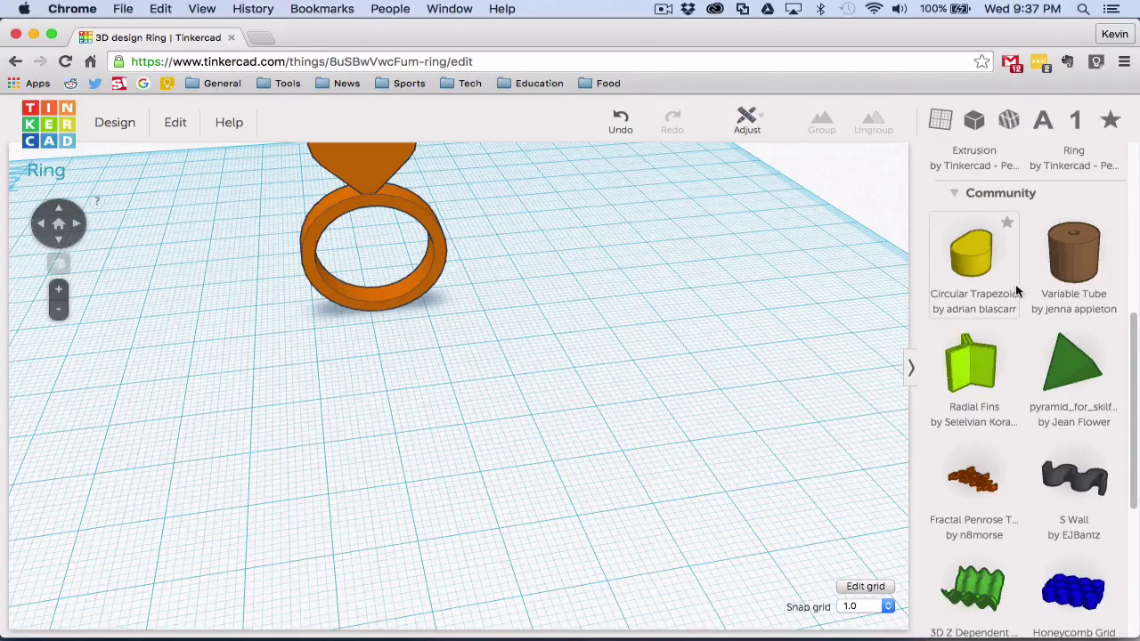
drag(975, 354, 658, 379)
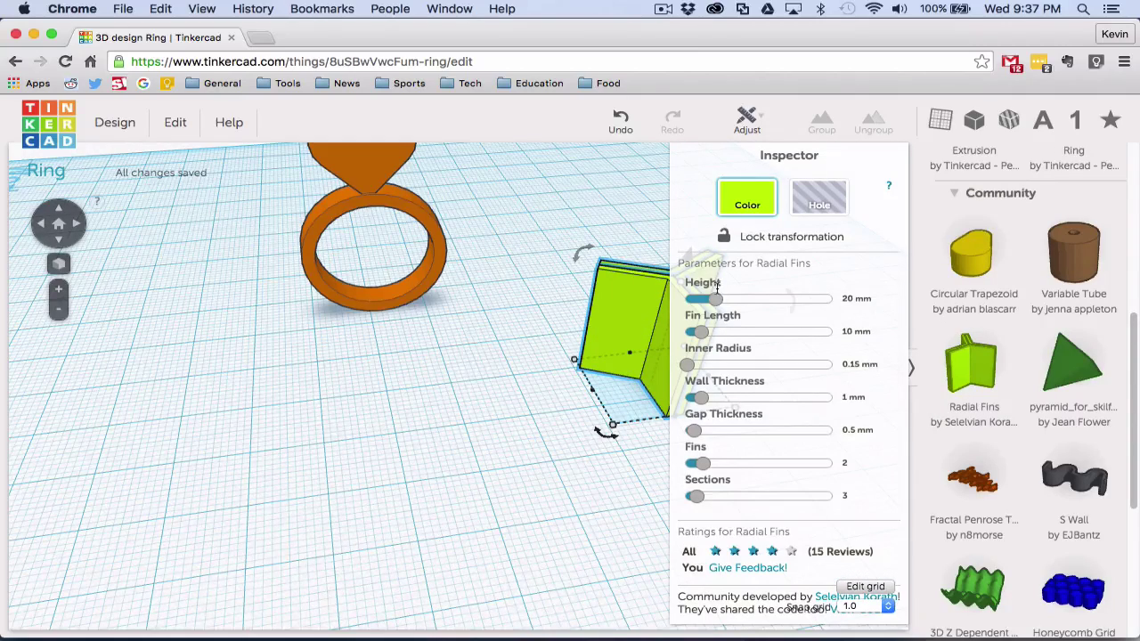
drag(702, 331, 730, 332)
drag(686, 364, 724, 397)
drag(702, 463, 766, 466)
scroll(565, 400, down, 10)
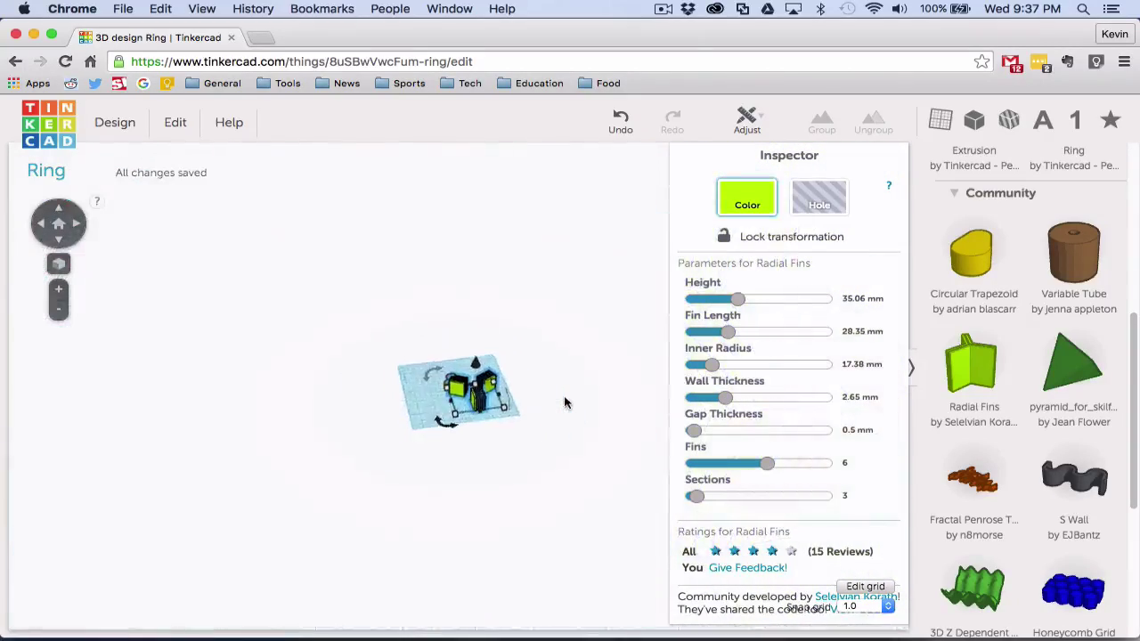
Step: Try a 0.88 mm wall thickness, 4 fins and 12 sections on the Radial Fins shape, and delete it
scroll(565, 399, up, 4)
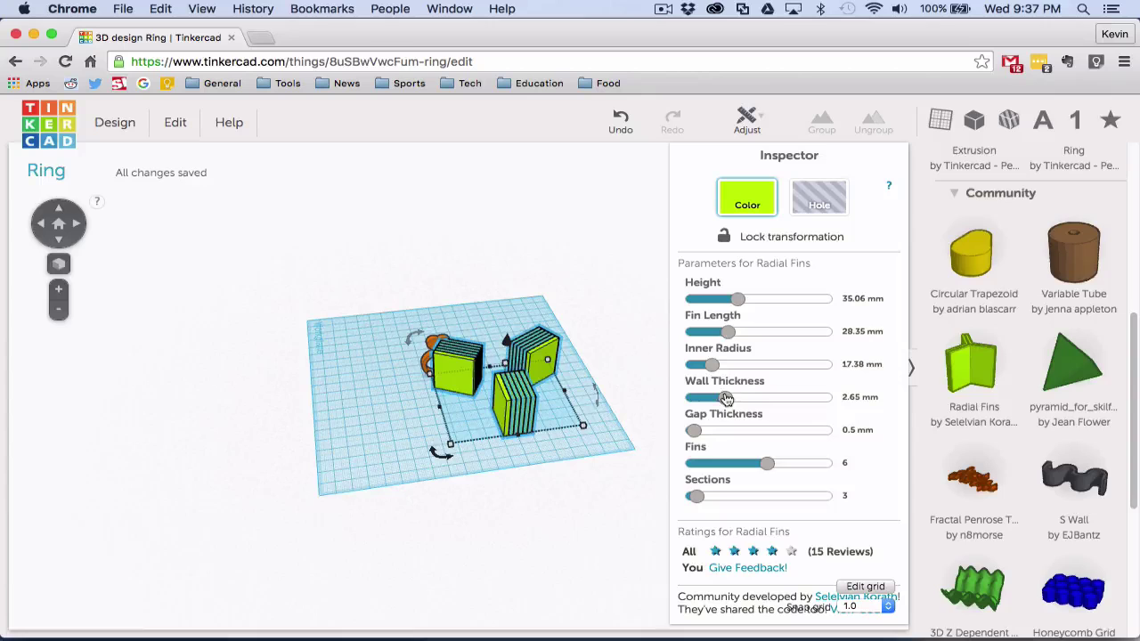
drag(726, 397, 699, 398)
drag(695, 496, 735, 463)
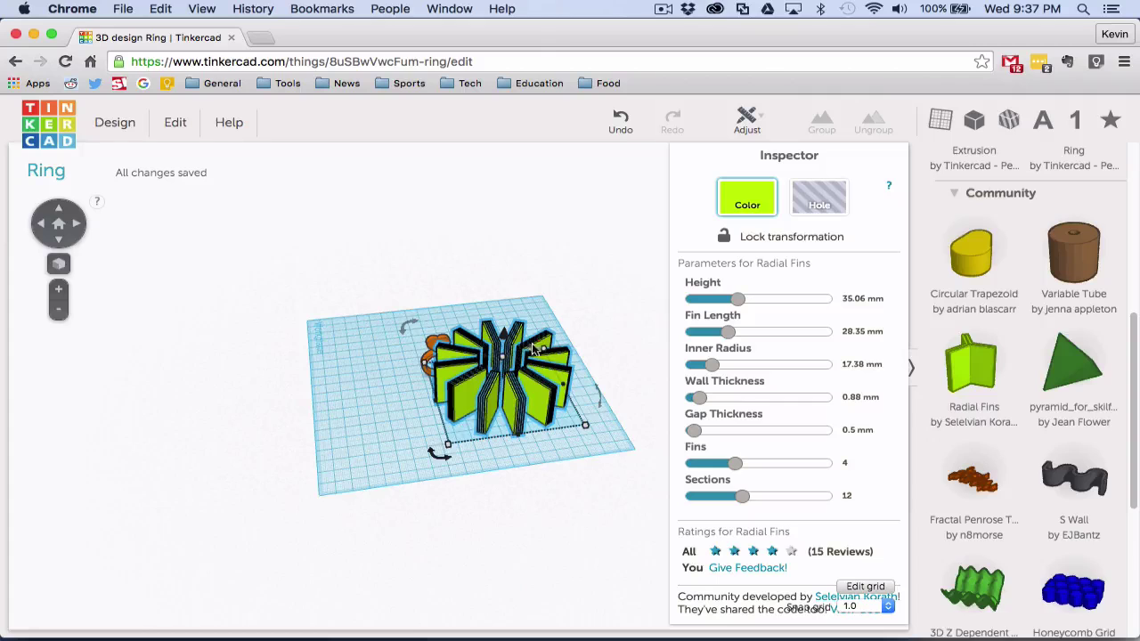
key(Delete)
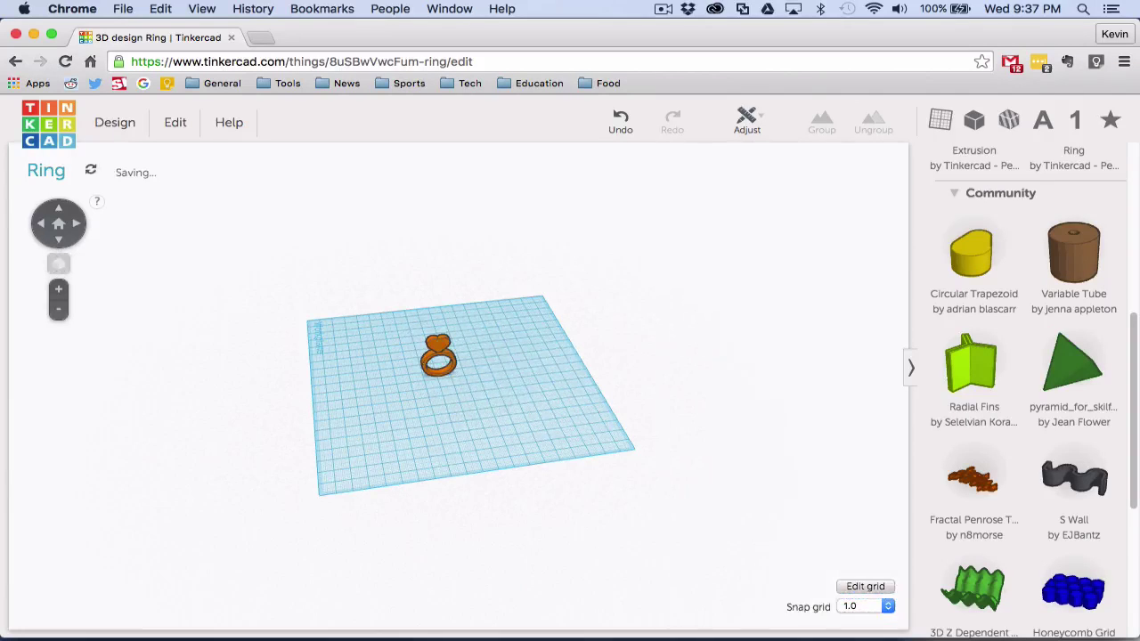
Step: Place a Custom Font Text Ring from the second page of Community shape generators beside the ring
scroll(1046, 454, down, 3)
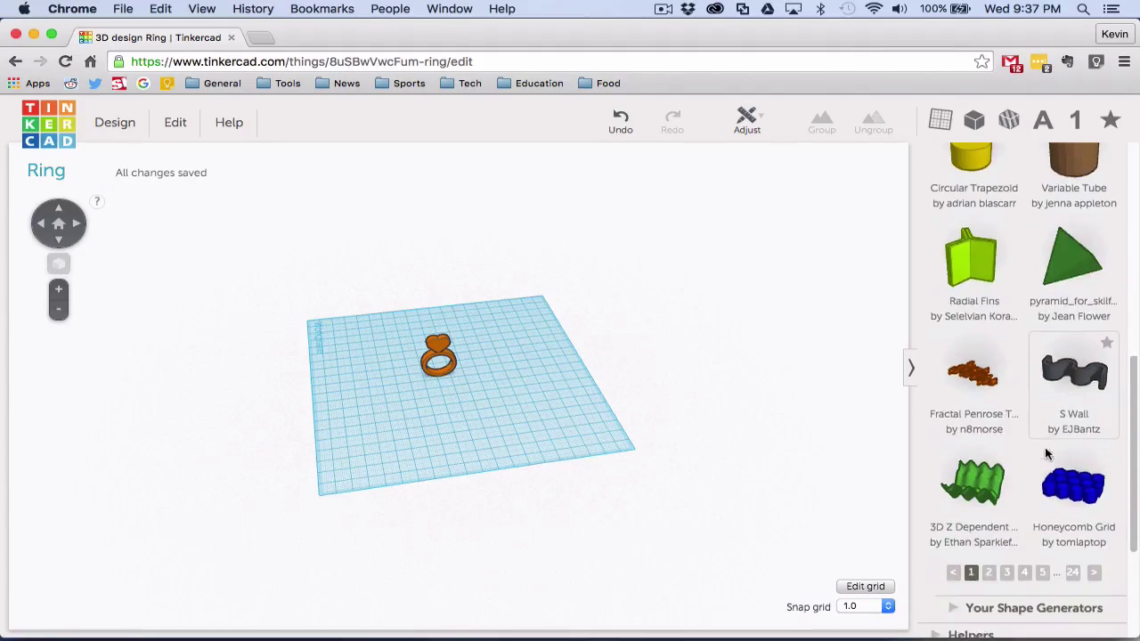
scroll(1034, 447, up, 5)
scroll(1036, 451, down, 5)
scroll(1033, 445, up, 10)
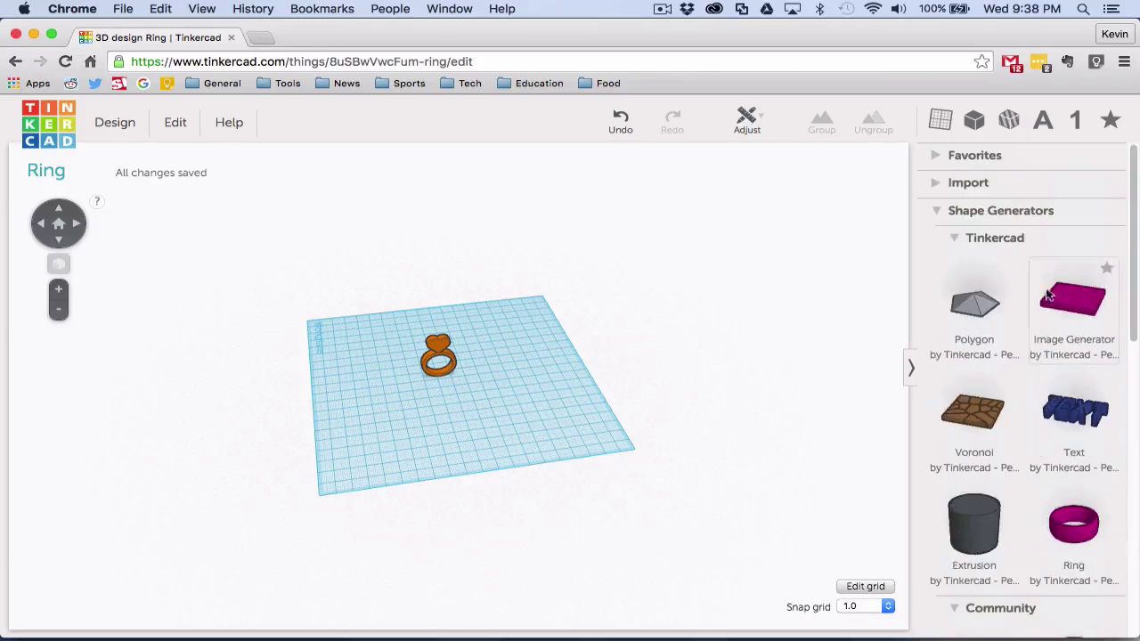
scroll(1019, 418, down, 10)
scroll(1020, 419, down, 1)
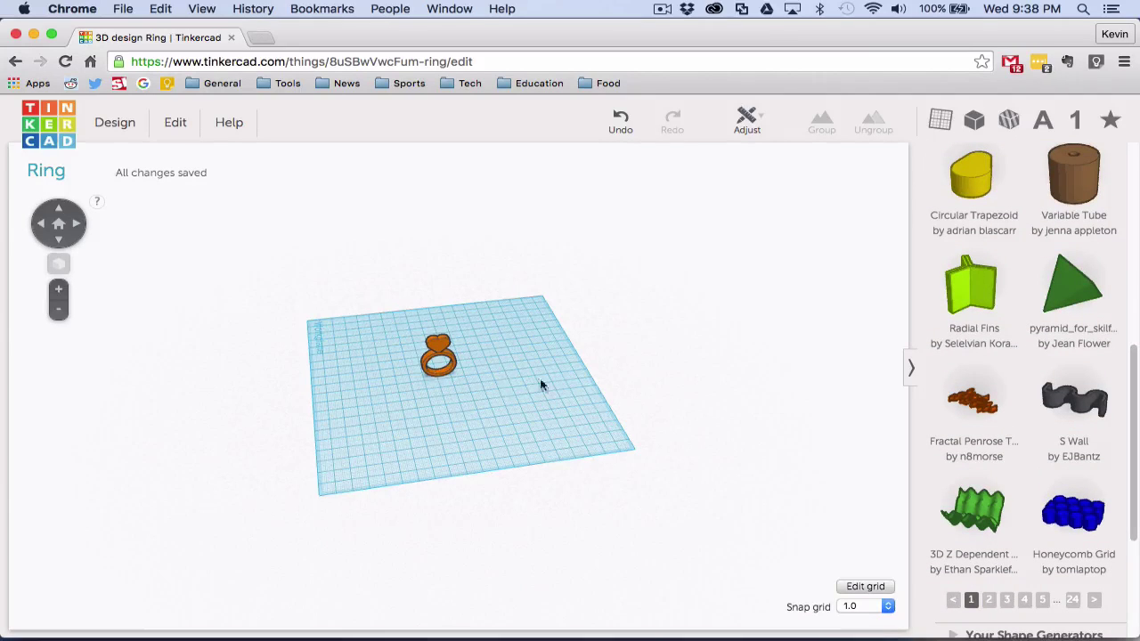
click(989, 599)
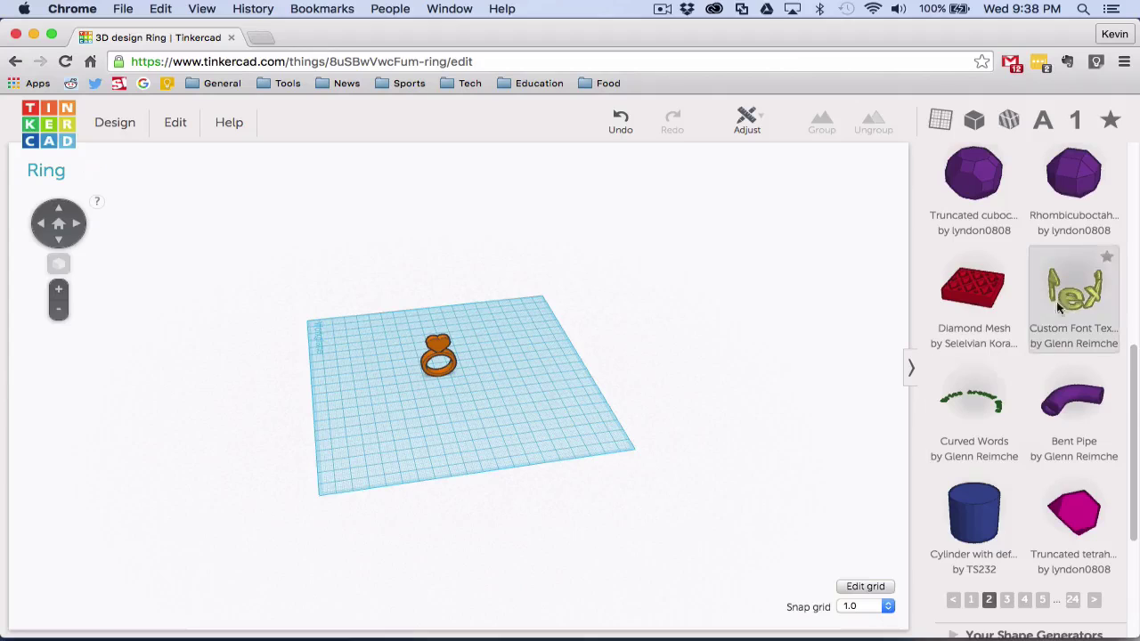
drag(1057, 301, 537, 381)
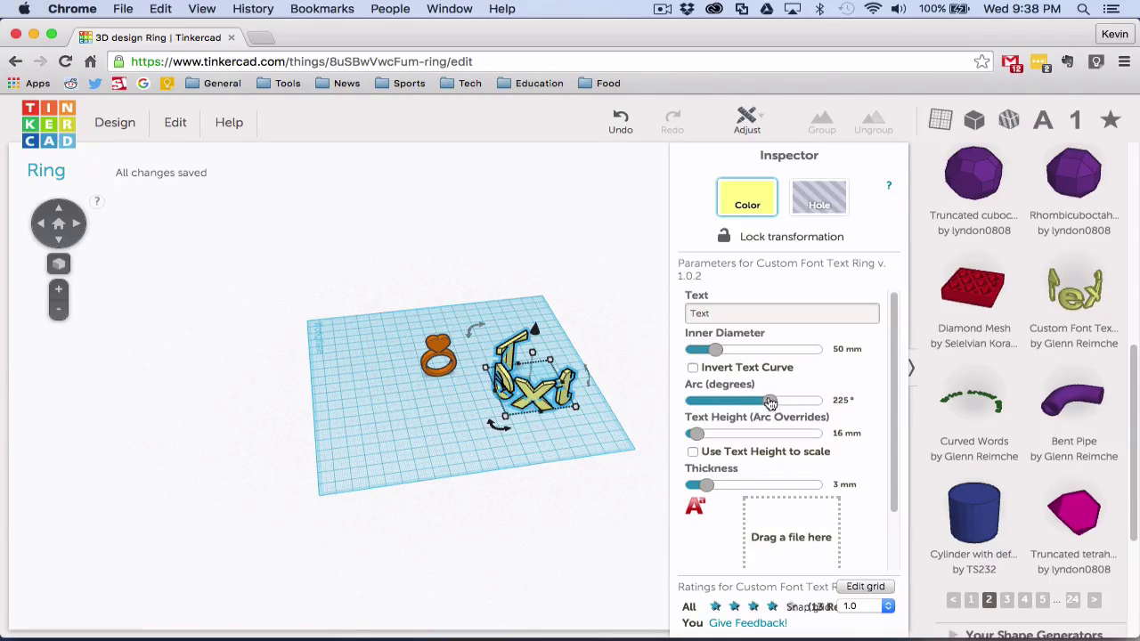
Step: Invert the curve of the text ring, rotate it on the workplane, and set its inner diameter to 32.97 mm and arc to 137°
click(693, 368)
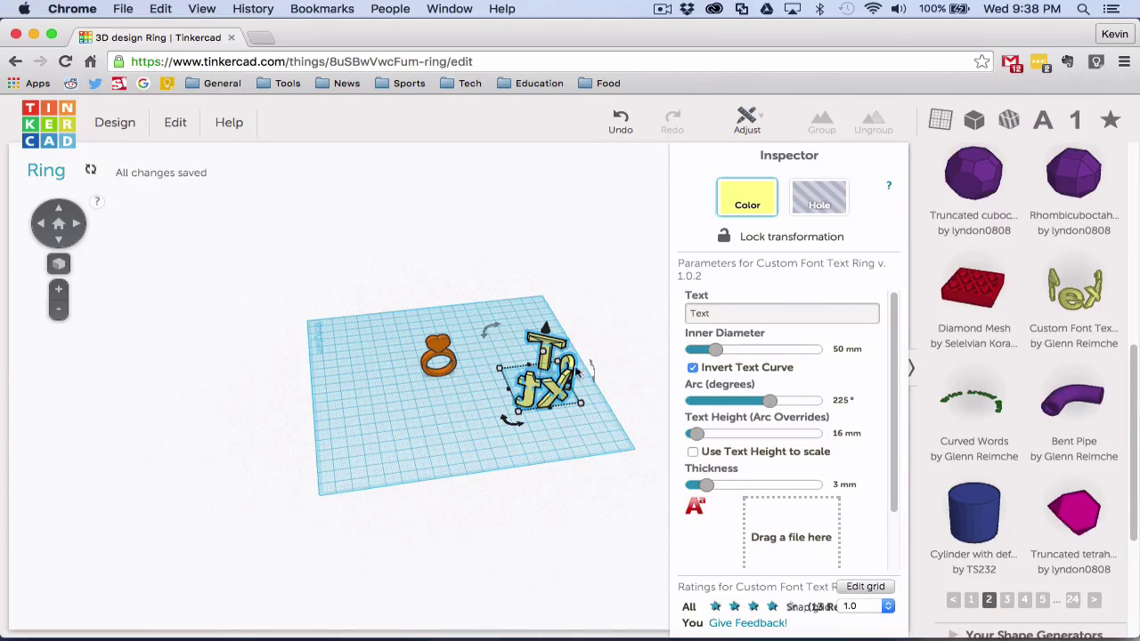
drag(510, 428, 602, 401)
drag(715, 350, 703, 353)
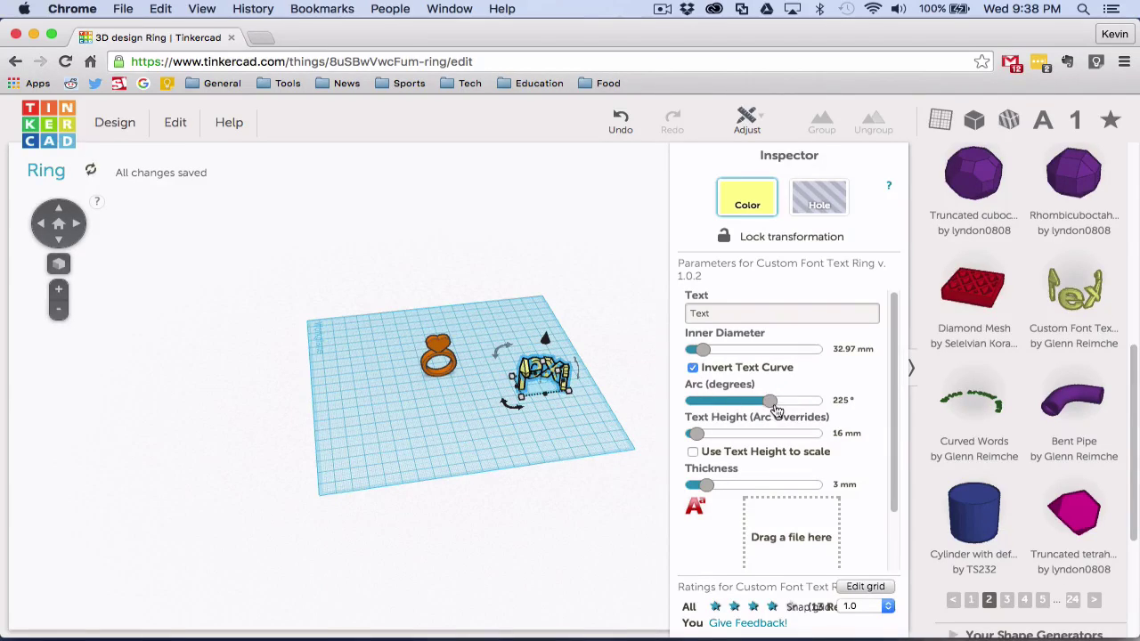
drag(770, 406, 733, 406)
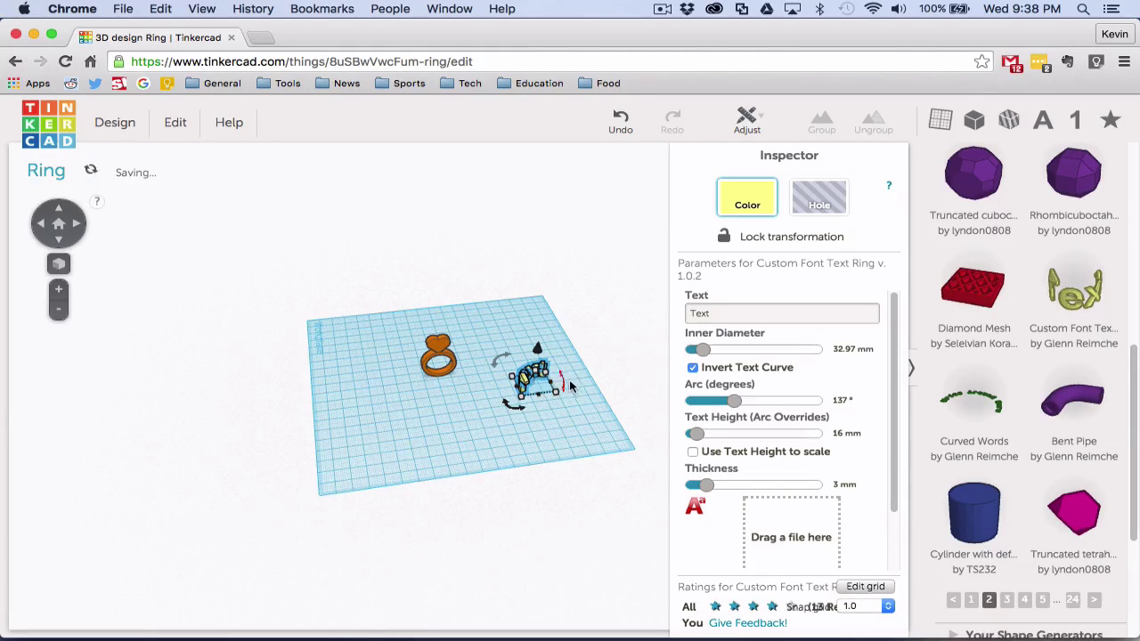
Step: Rotate the curved text upright so it follows the bottom of the ring, and scale it down
drag(560, 387, 540, 240)
drag(450, 325, 393, 390)
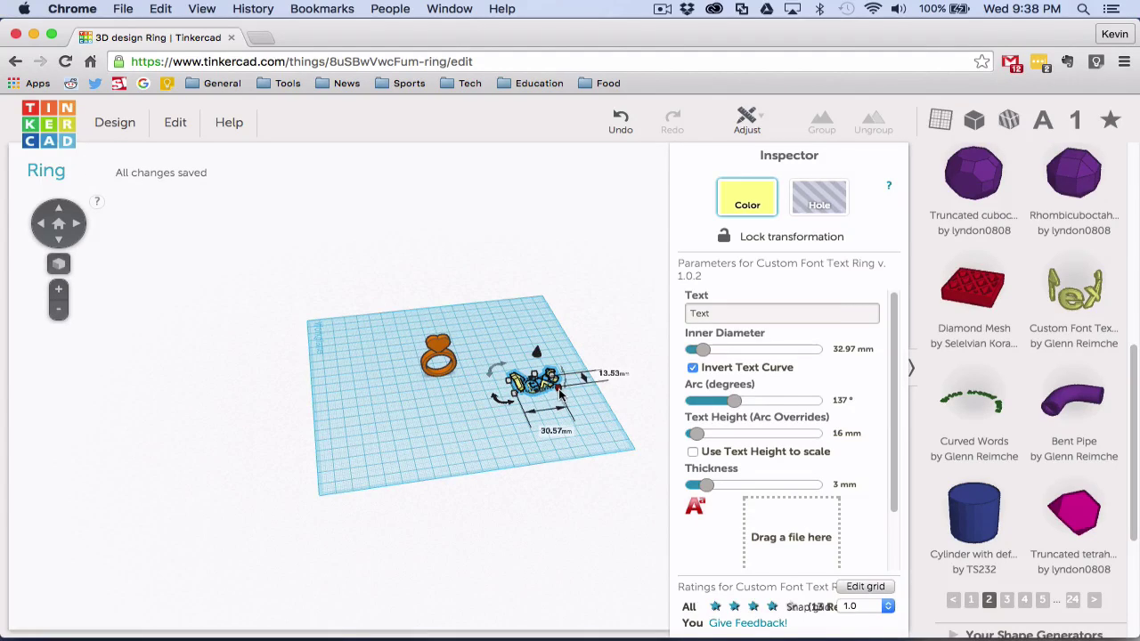
drag(561, 395, 538, 381)
Step: Move the curved text just in front of the ring and replace its wording with a first name
scroll(571, 416, up, 5)
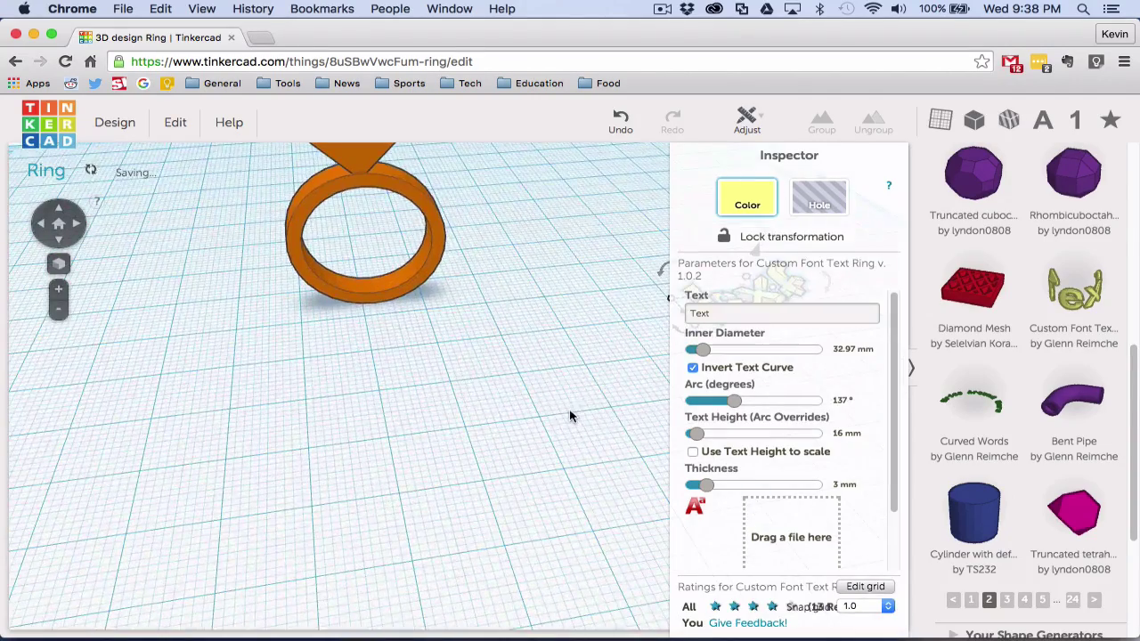
right_drag(570, 415, 575, 324)
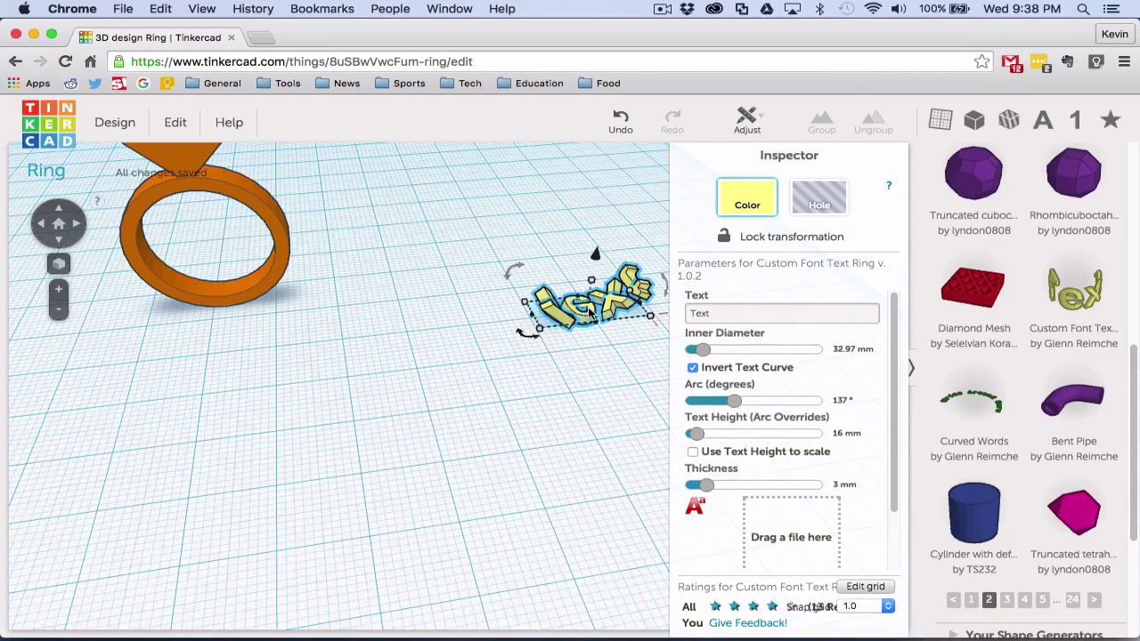
drag(589, 314, 222, 392)
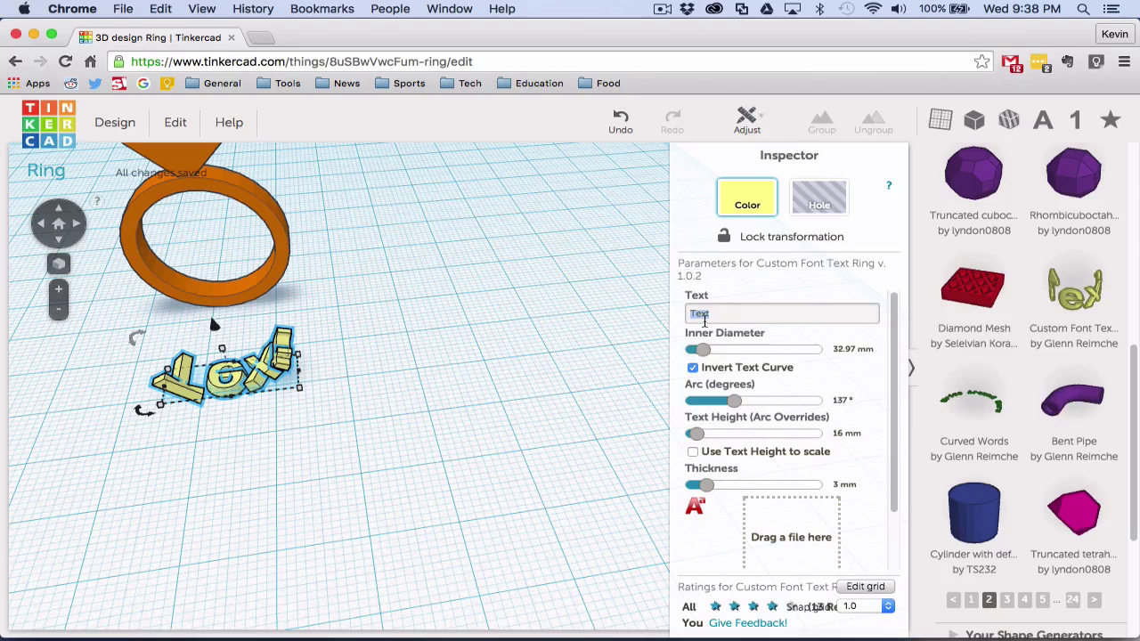
text(evin)
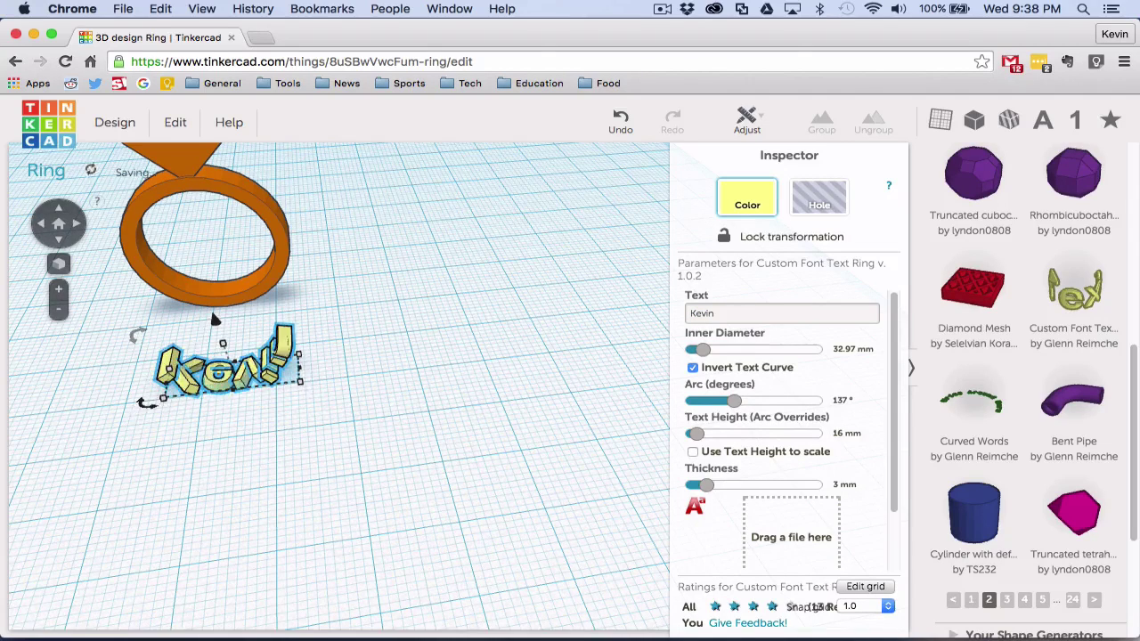
click(205, 380)
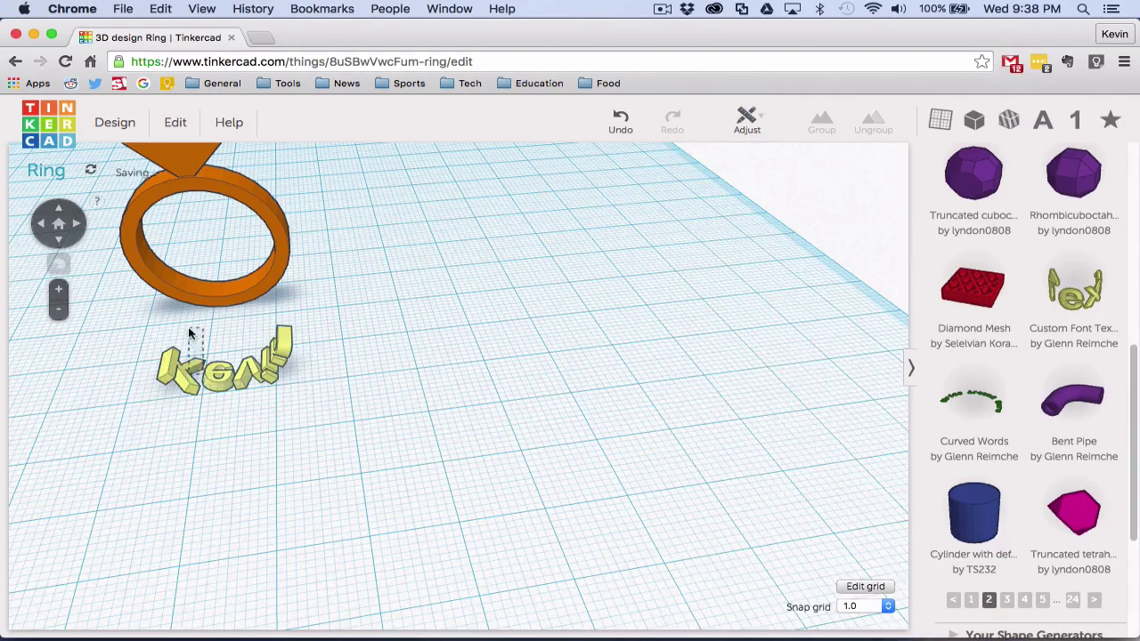
click(241, 381)
drag(241, 381, 216, 363)
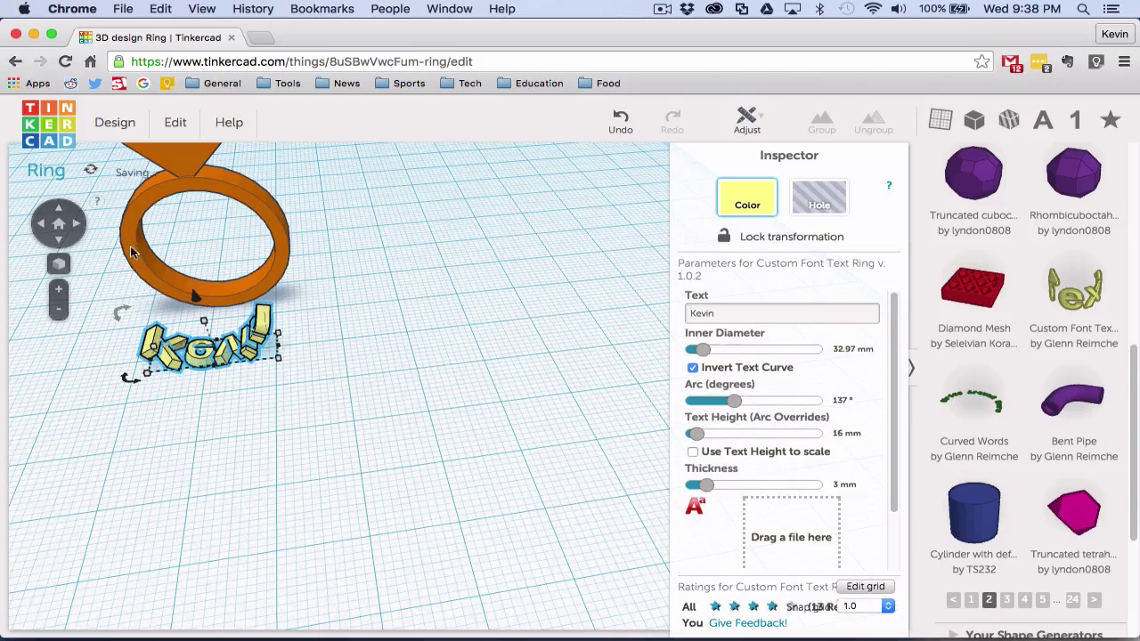
Step: Align the name text and the ring on their centres in both horizontal directions
click(286, 353)
drag(286, 353, 115, 376)
click(747, 120)
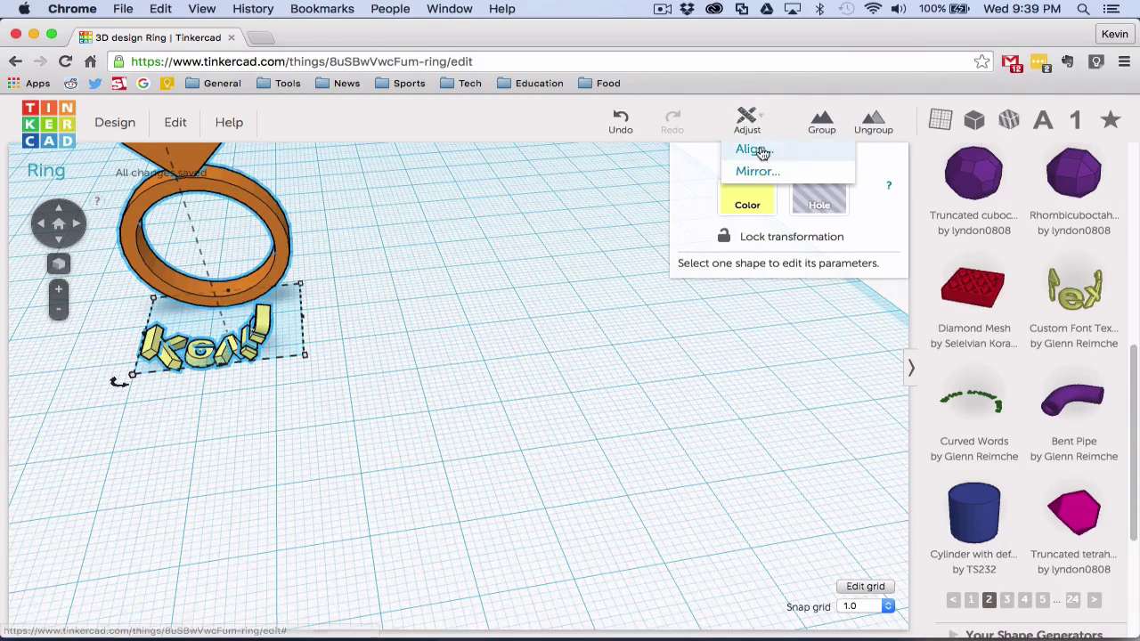
click(757, 150)
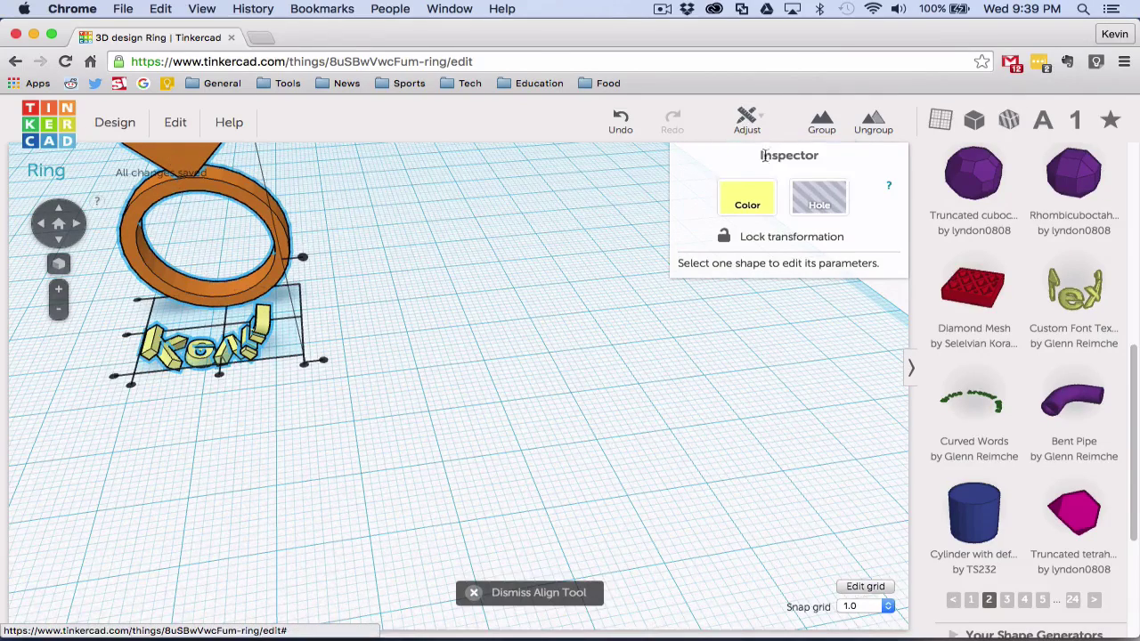
click(127, 339)
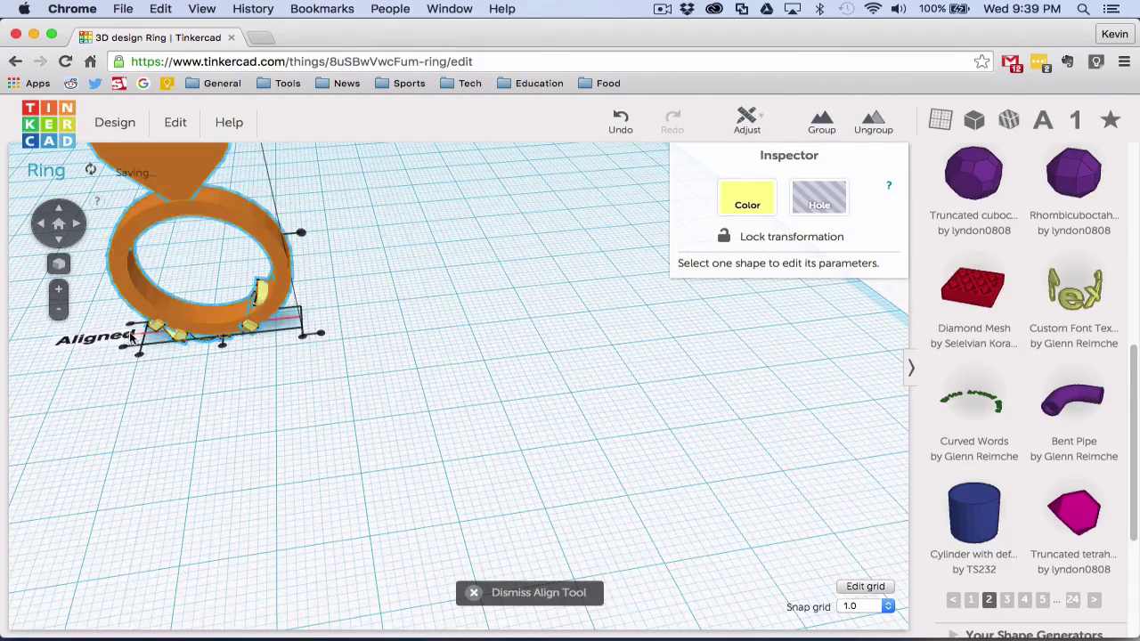
click(223, 349)
click(189, 368)
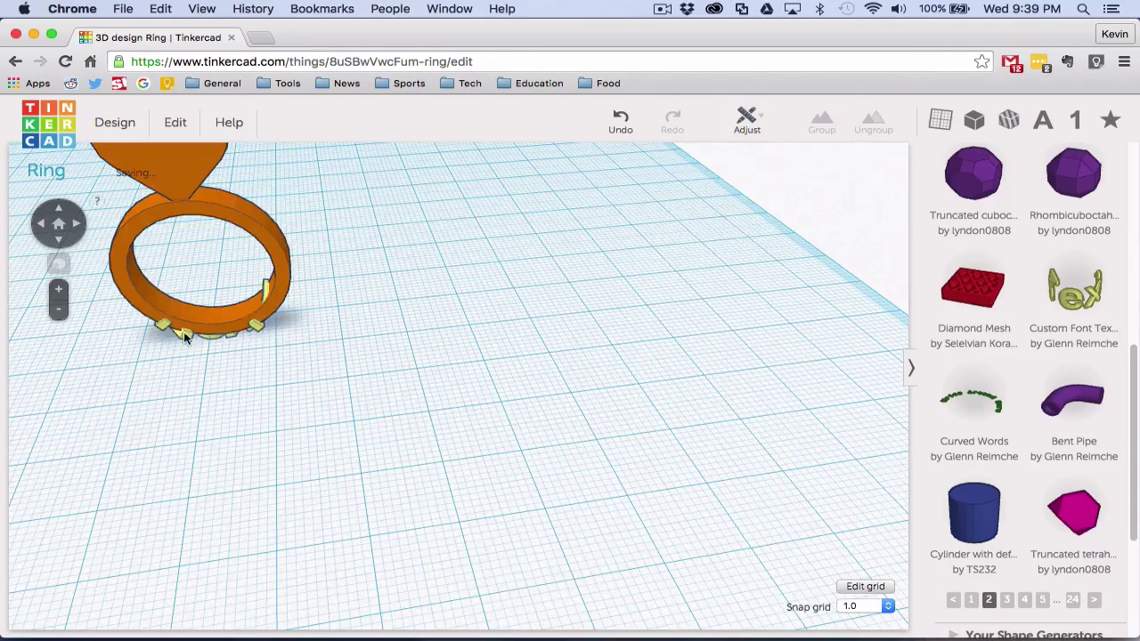
Step: Raise the name text onto the lower inner surface of the ring band and shrink it to fit inside
click(184, 332)
drag(200, 256, 205, 256)
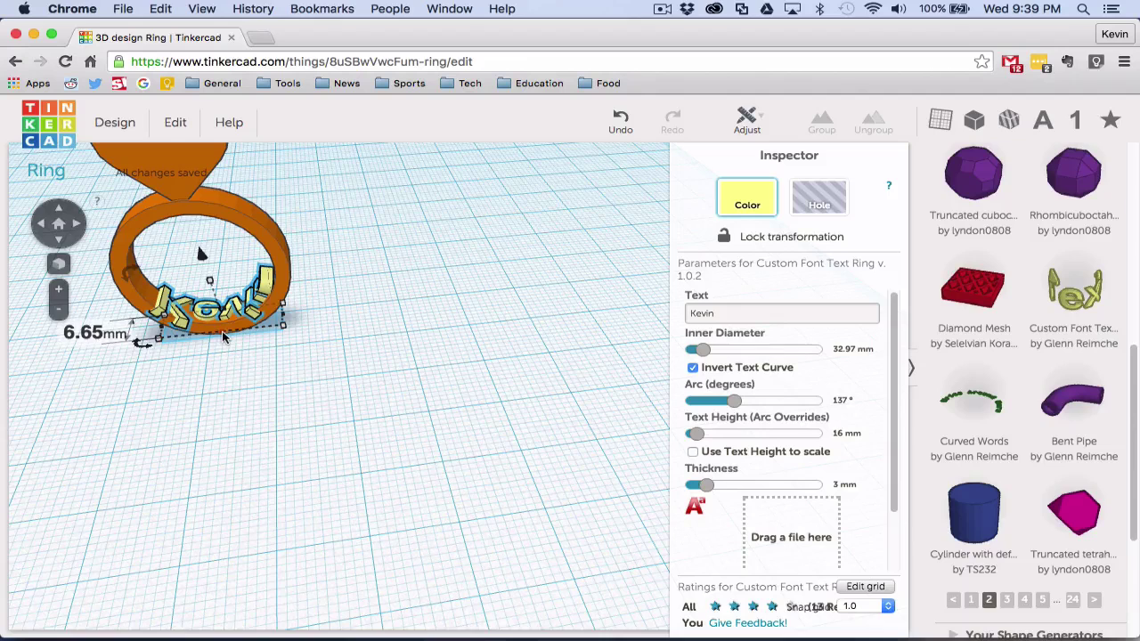
key(Up)
key(Up)
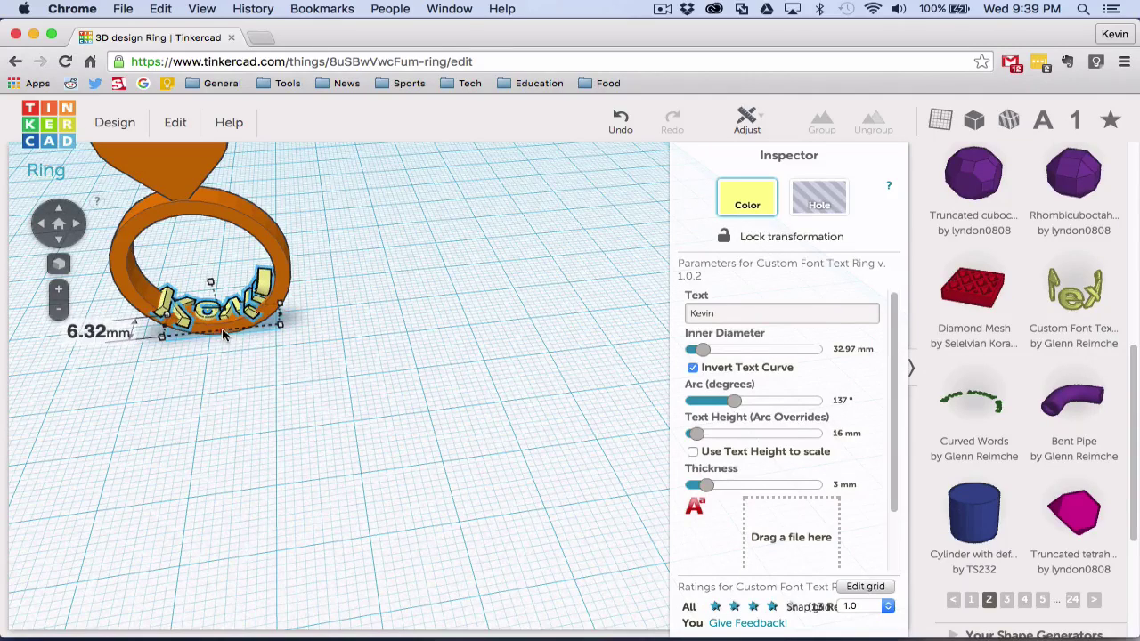
key(Down)
key(Down)
key(Down)
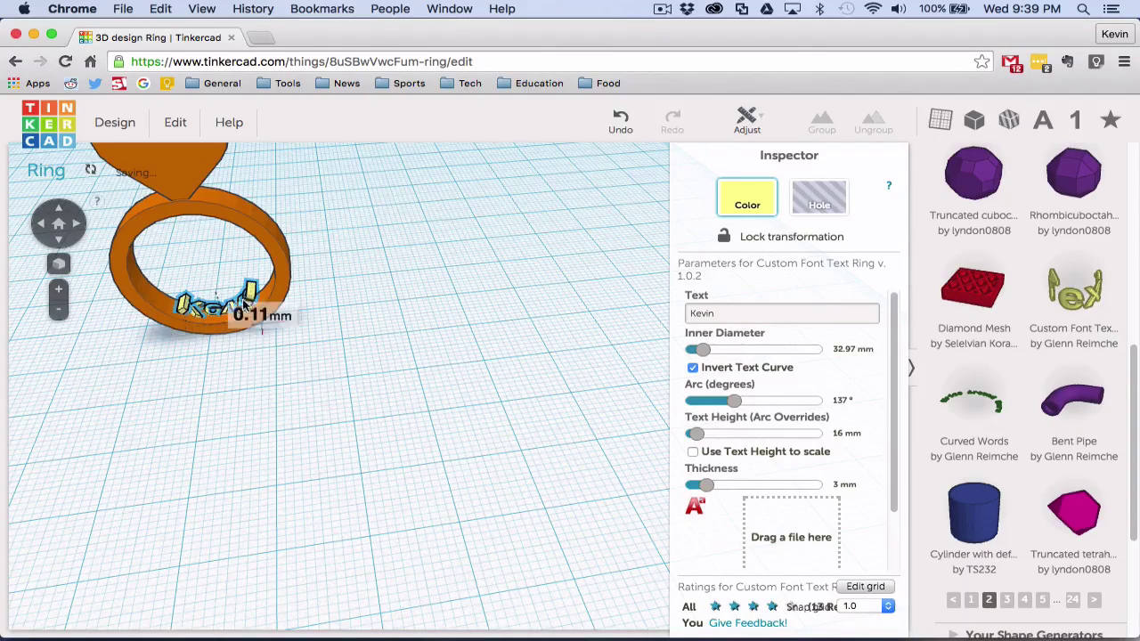
key(Up)
key(Up)
key(Up)
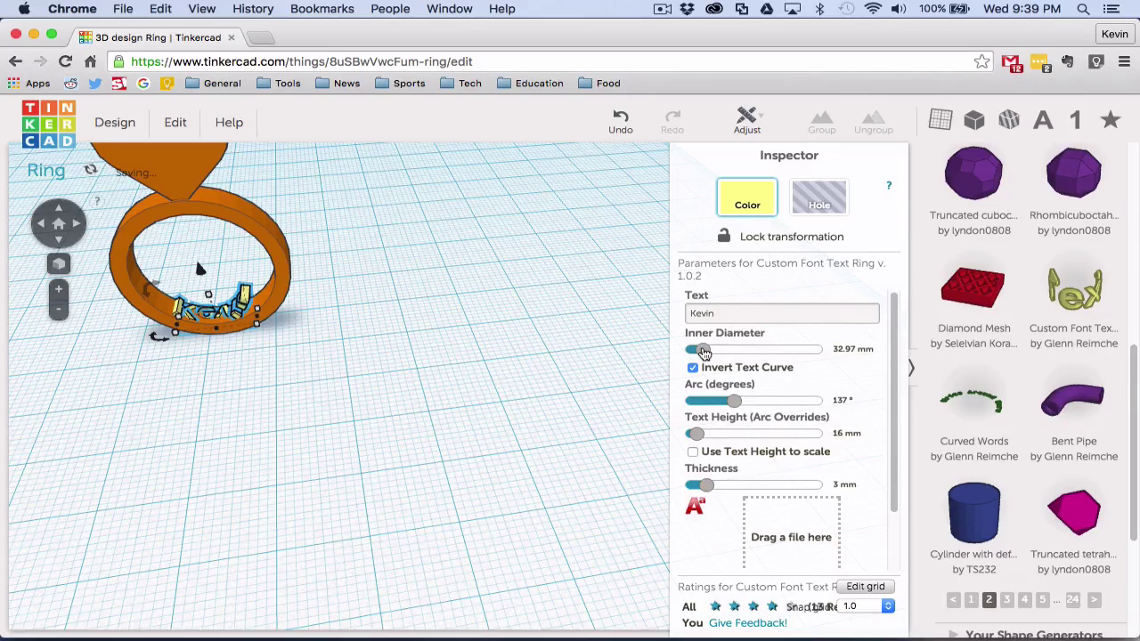
Step: Set the name text's arc to 89° and realign it with the ring on their horizontal centres
drag(730, 403, 713, 403)
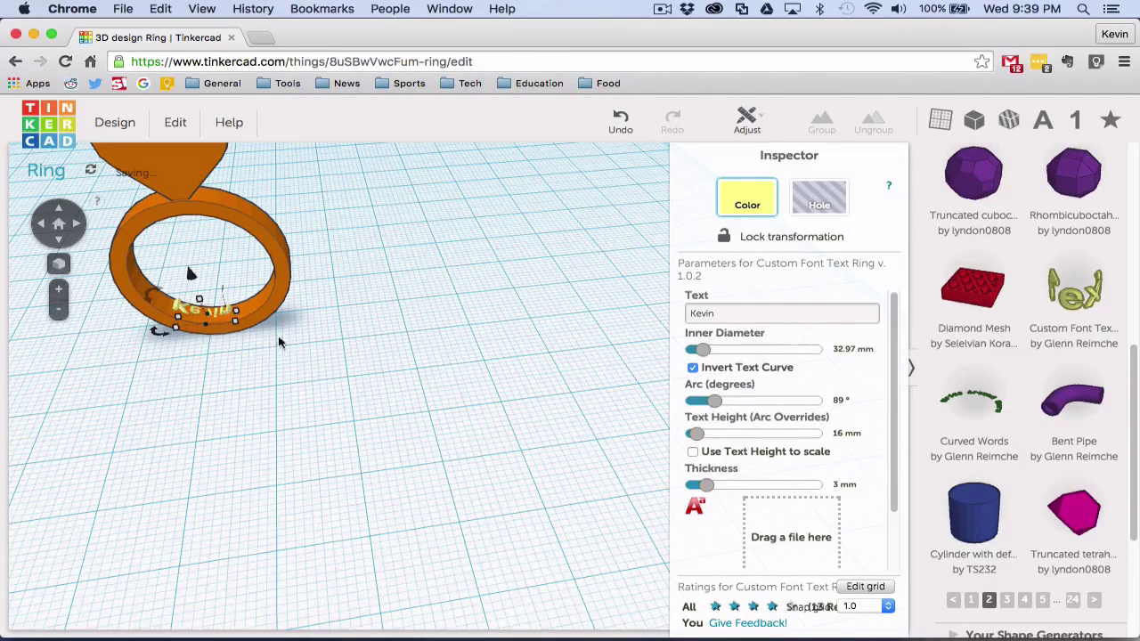
drag(204, 314, 215, 310)
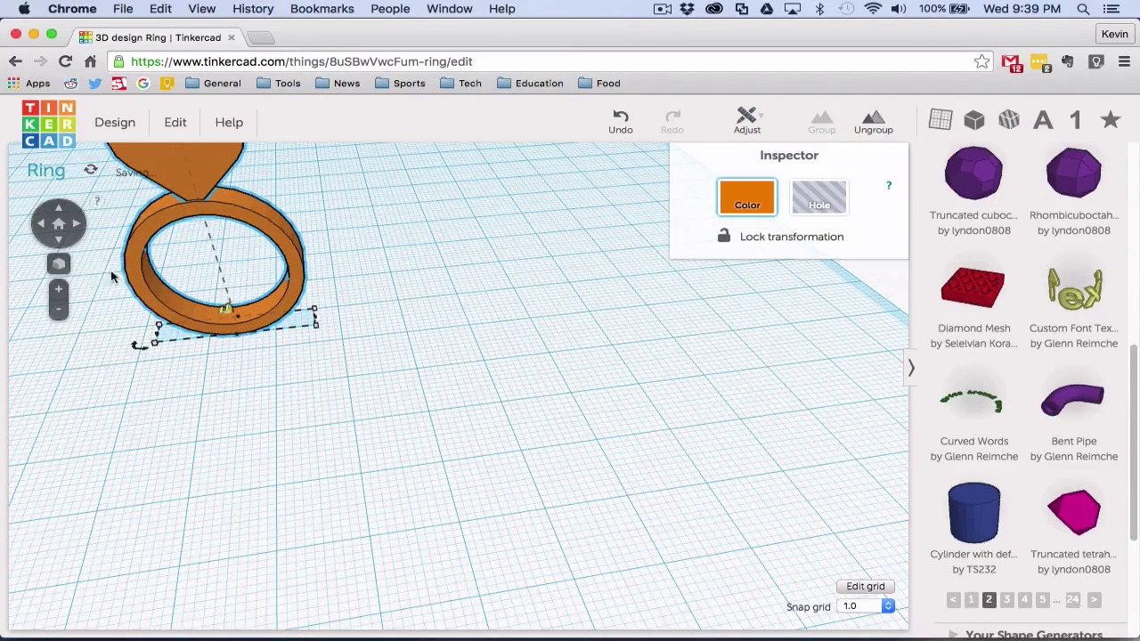
click(746, 120)
click(757, 149)
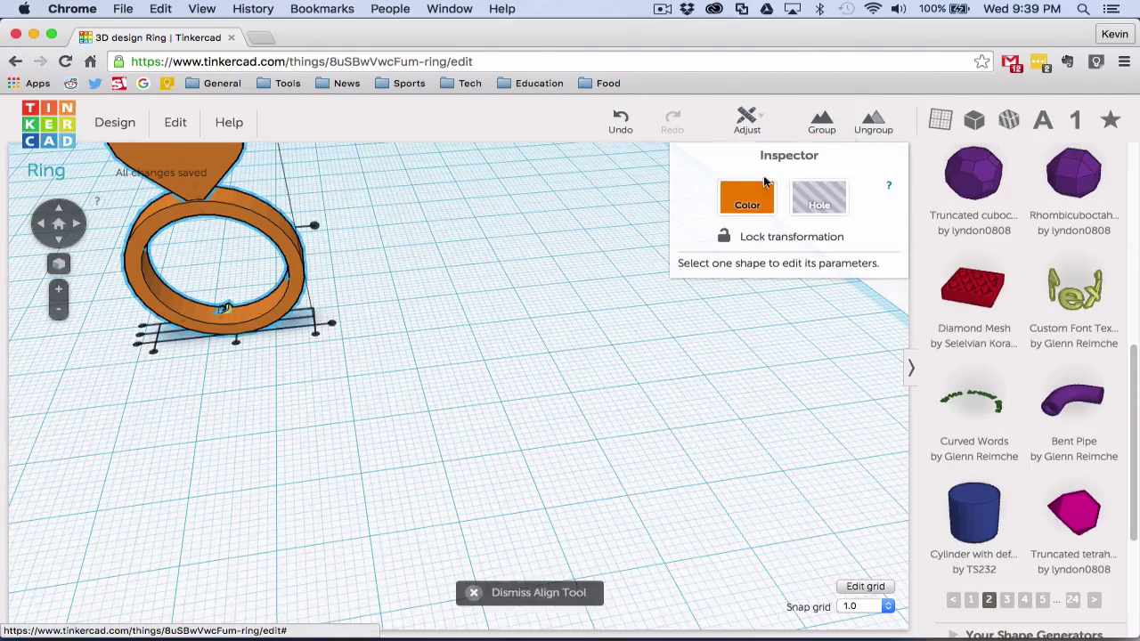
click(236, 341)
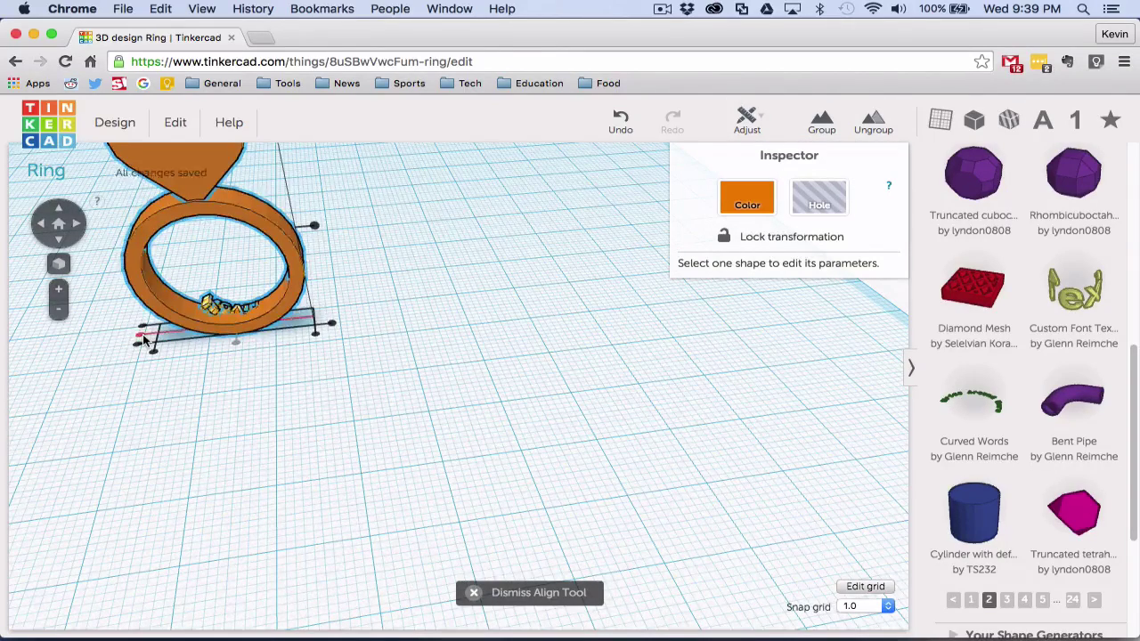
click(136, 333)
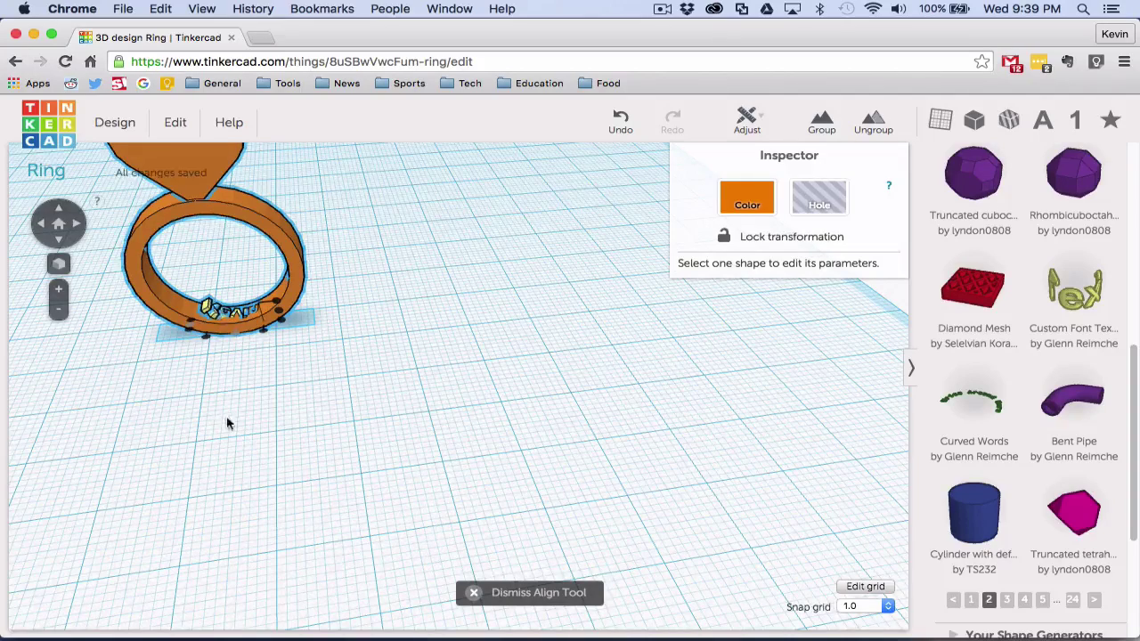
Step: Rotate the name text slightly so it sits evenly along the lower inner curve of the ring band
click(229, 422)
click(212, 307)
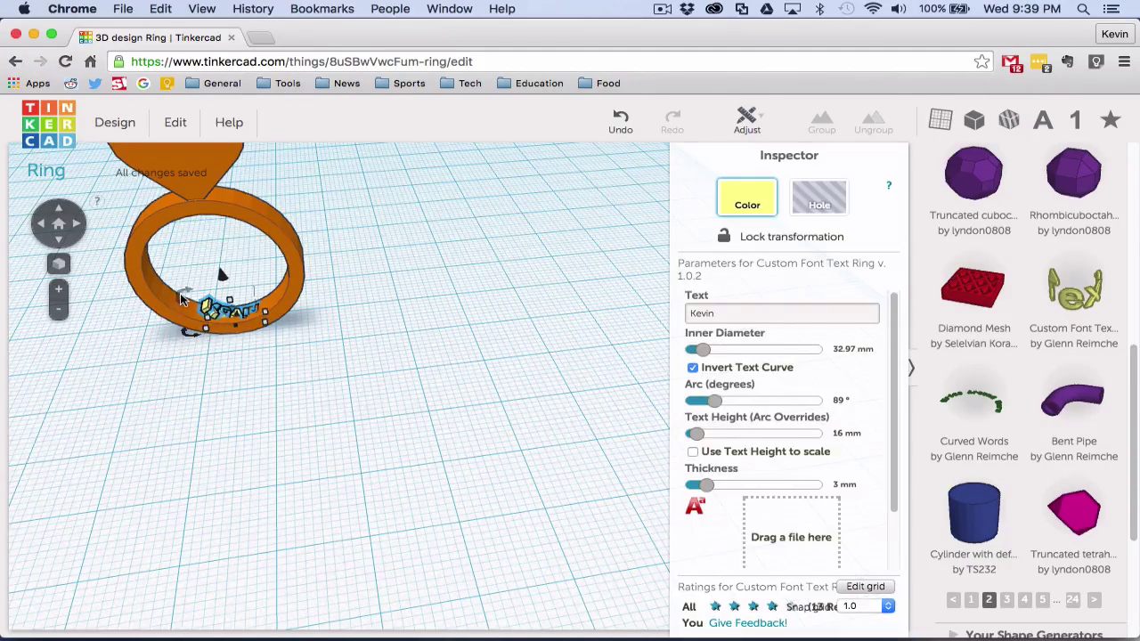
drag(217, 264, 79, 292)
click(218, 268)
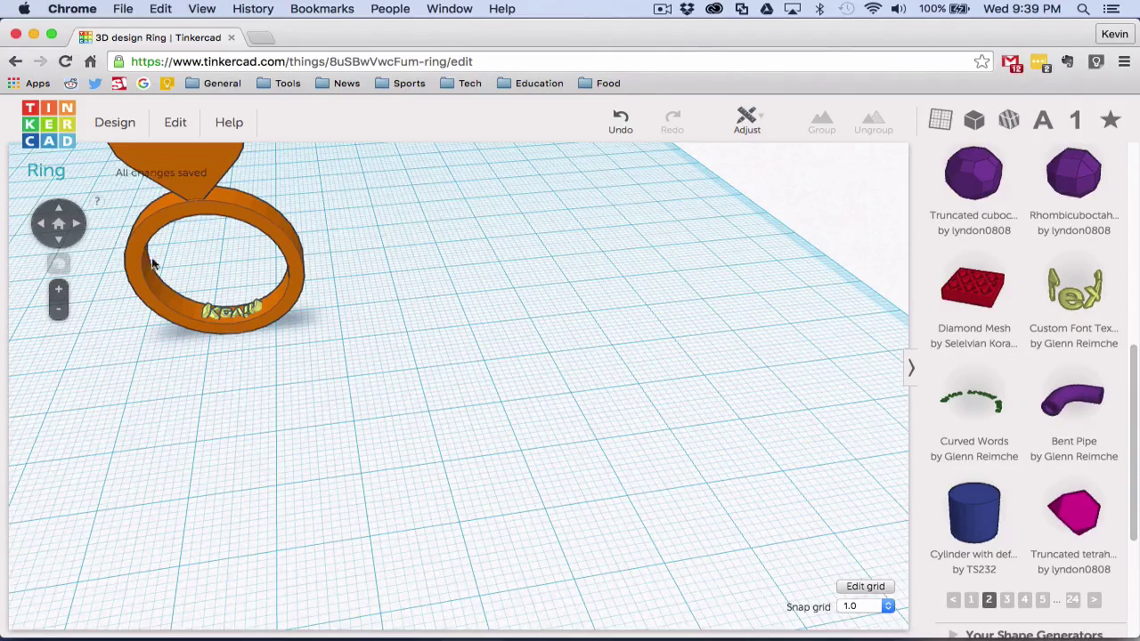
Step: Turn the name text into a hole and group it with the heart ring to engrave it into the band
click(224, 313)
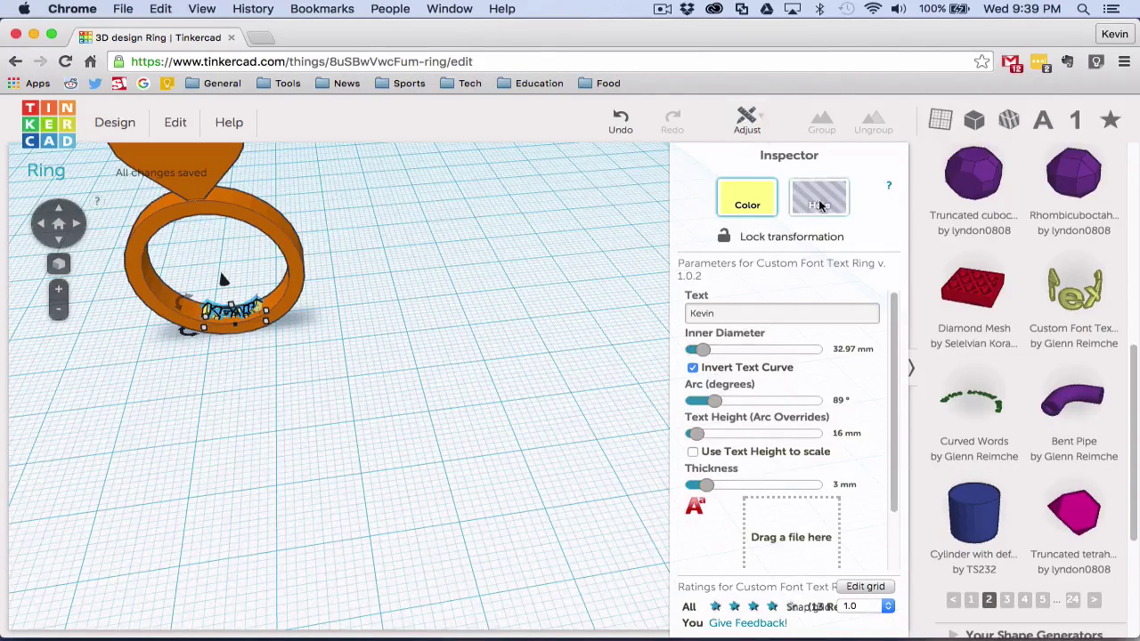
click(121, 214)
drag(121, 214, 352, 406)
click(820, 122)
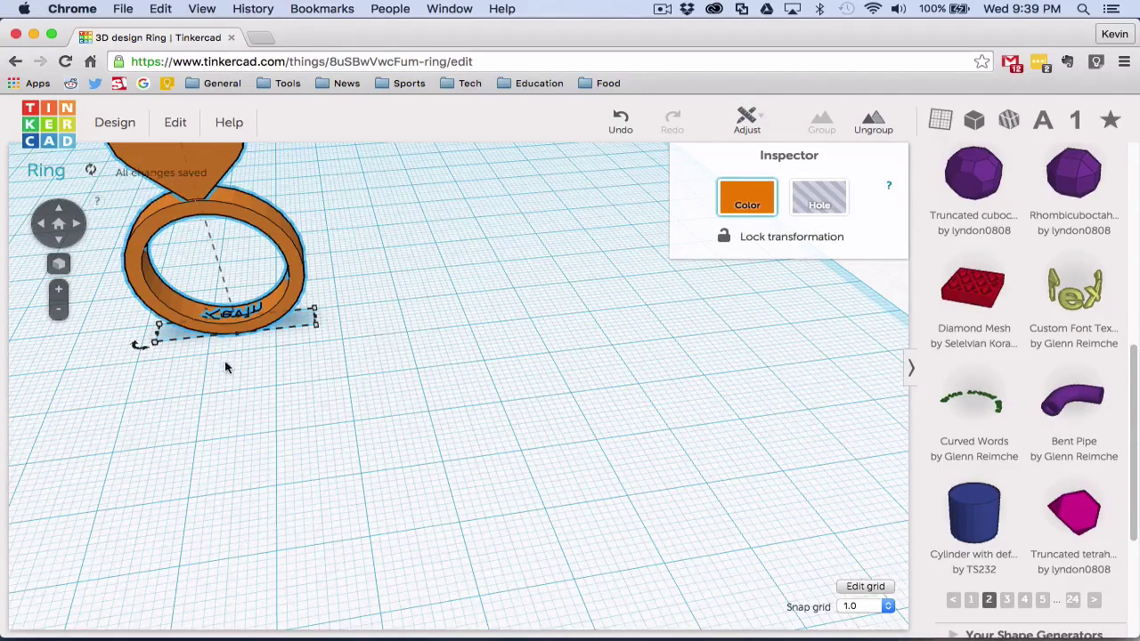
click(226, 366)
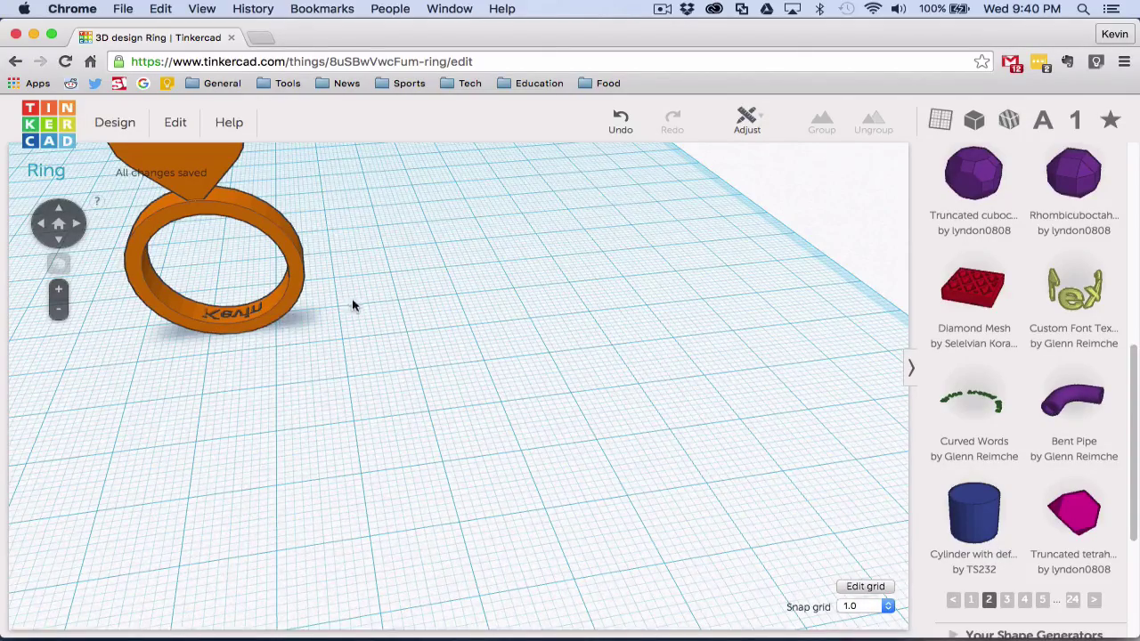
scroll(355, 302, down, 5)
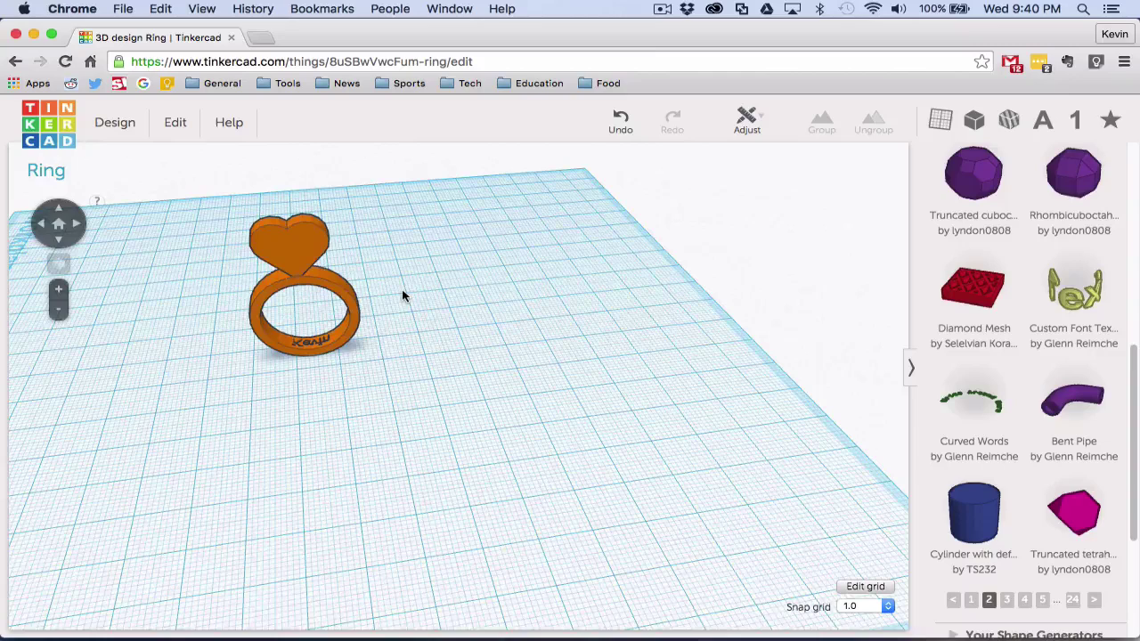